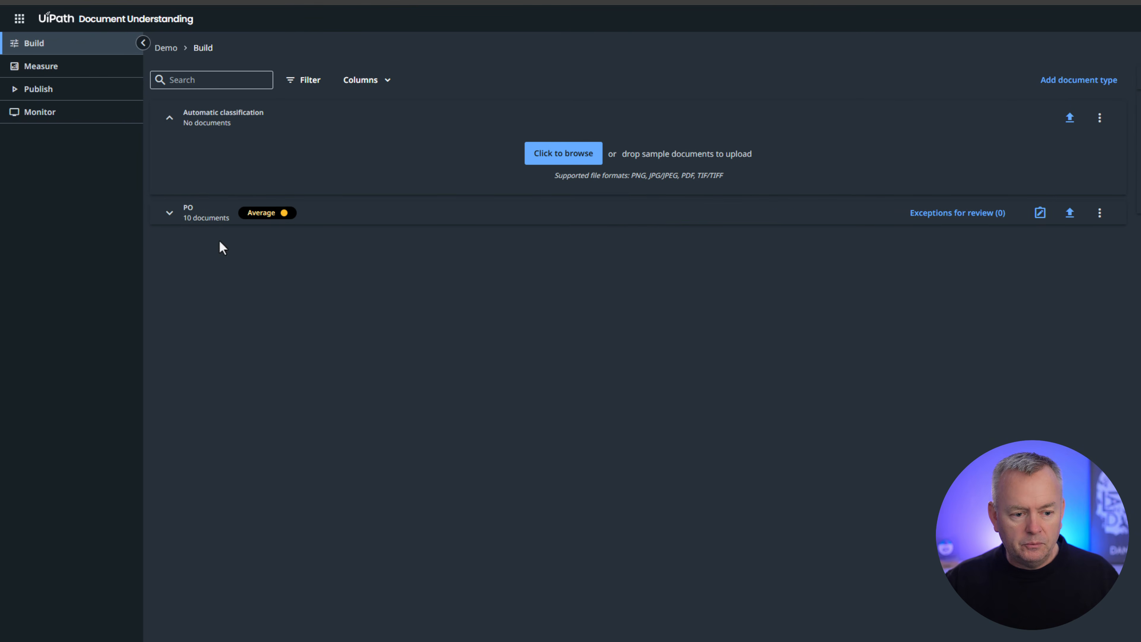
# Review the PO document type's extraction fields and its table columns in the document type manager
pyautogui.click(198, 224)
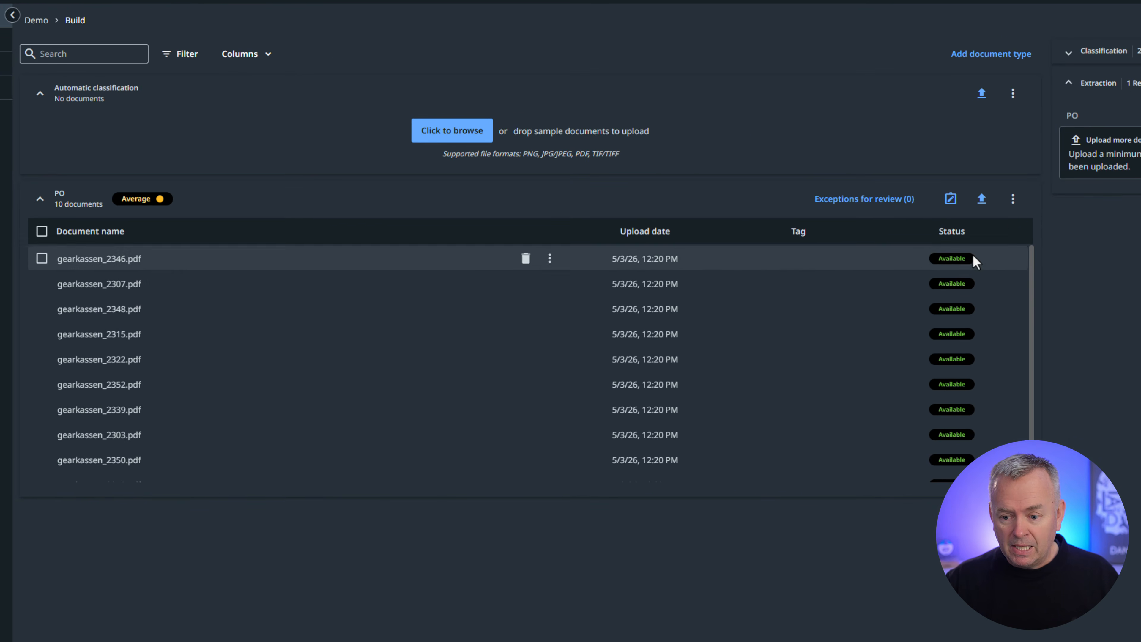
pyautogui.click(1013, 200)
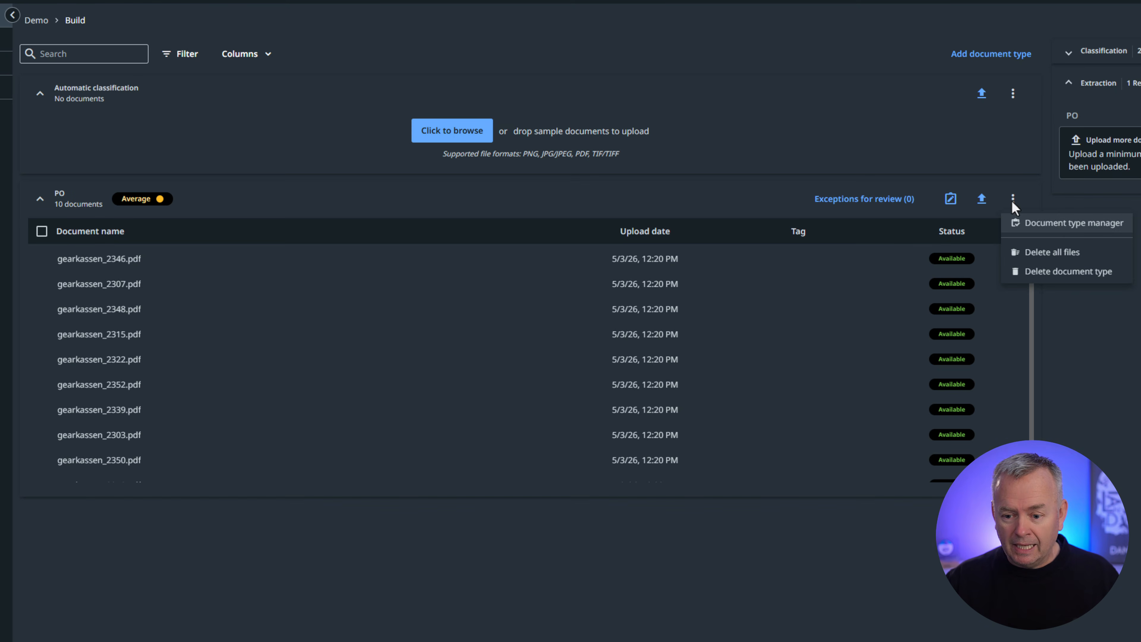
pyautogui.click(1062, 230)
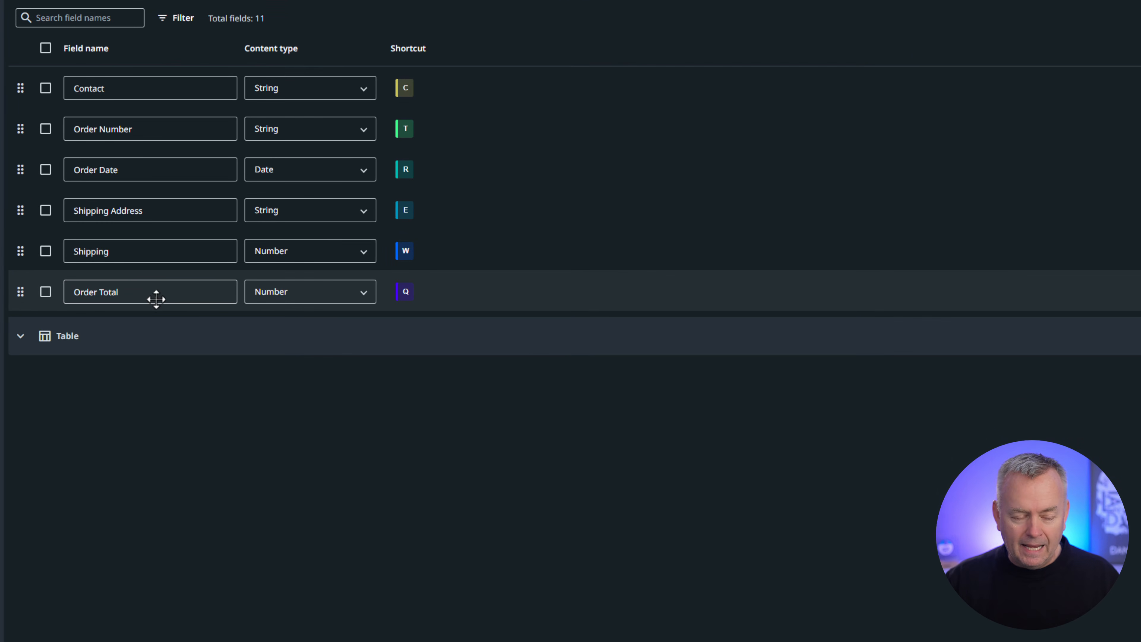
pyautogui.click(142, 350)
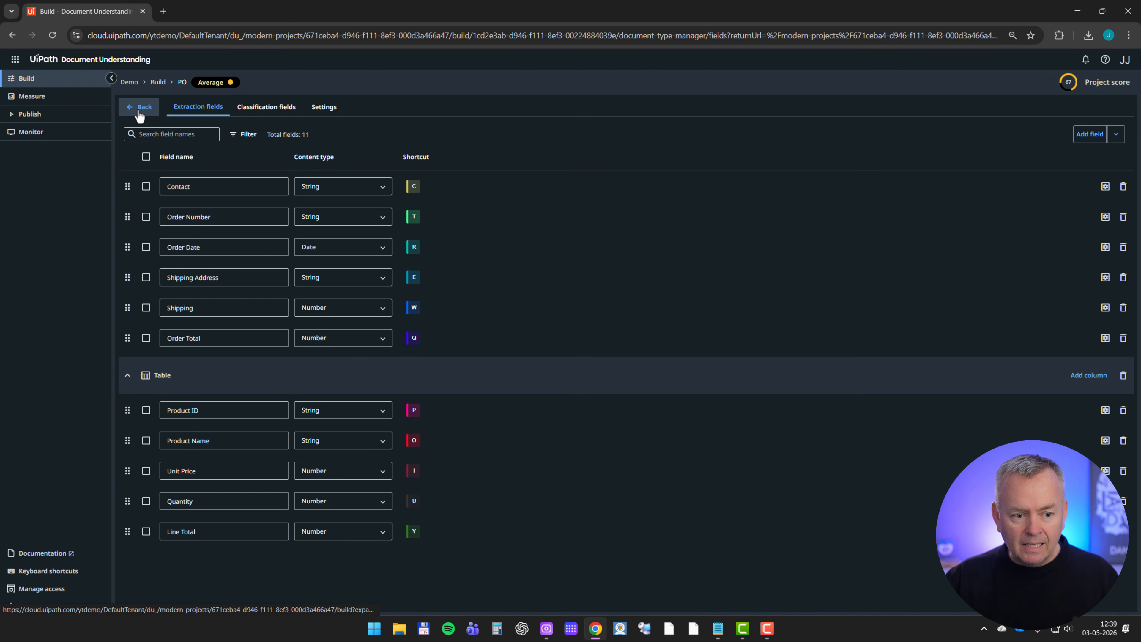
# Leave the document type manager and check the per-field training metrics for the PO extraction model
pyautogui.click(139, 112)
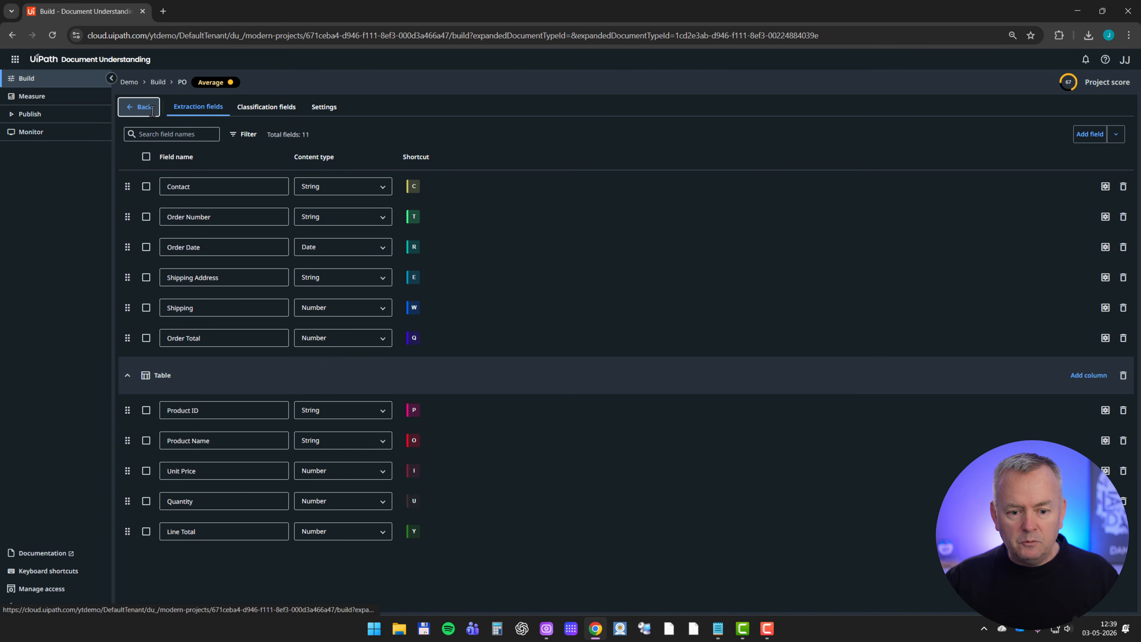
pyautogui.click(45, 100)
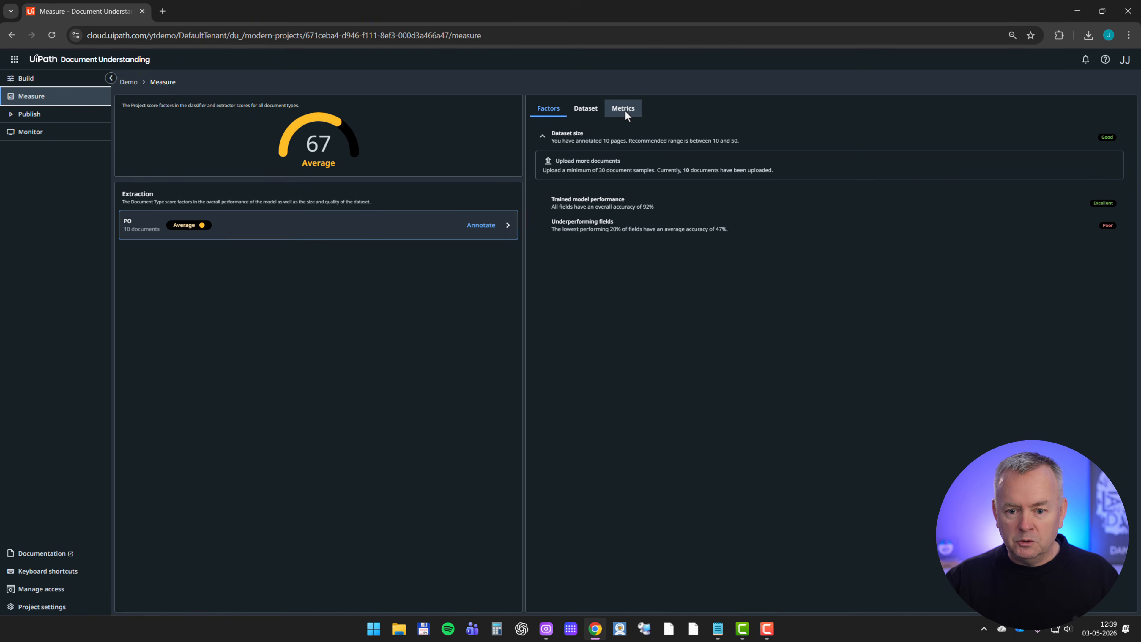
pyautogui.click(625, 113)
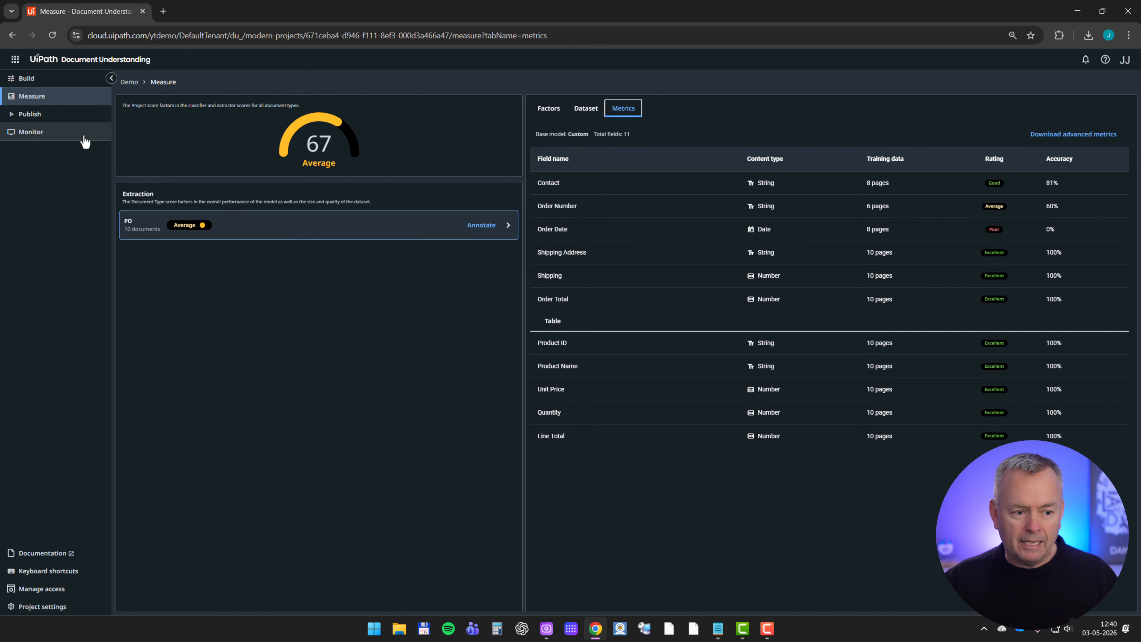
# Create a project version named InitialRelease that includes the PO model and deploy it
pyautogui.click(50, 118)
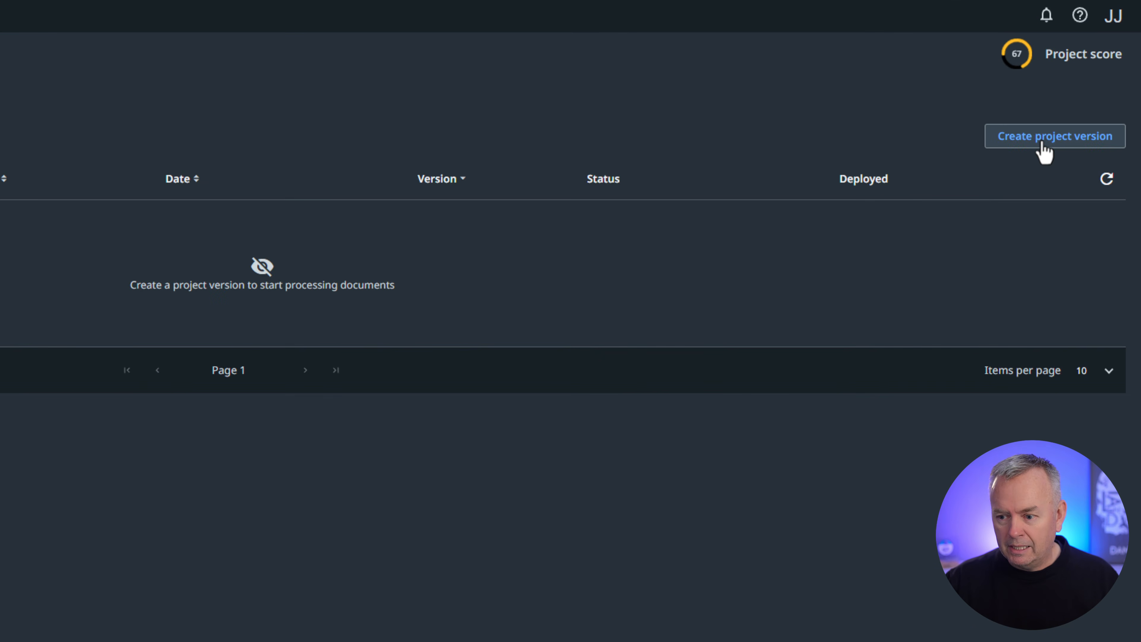
pyautogui.click(1044, 152)
pyautogui.click(925, 105)
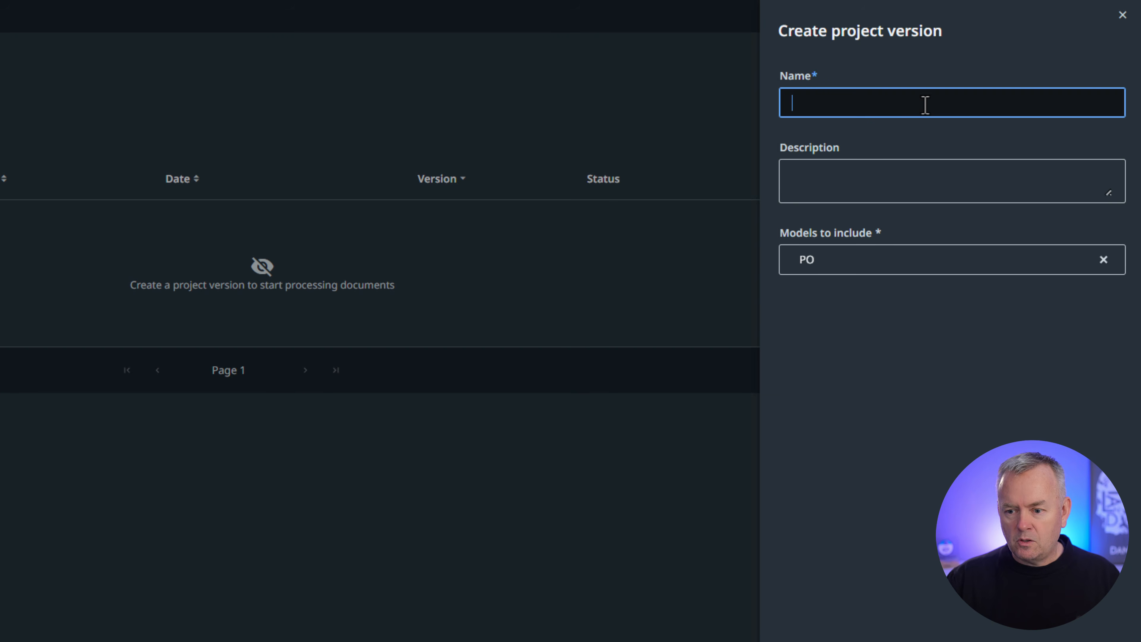
pyautogui.write('Initia')
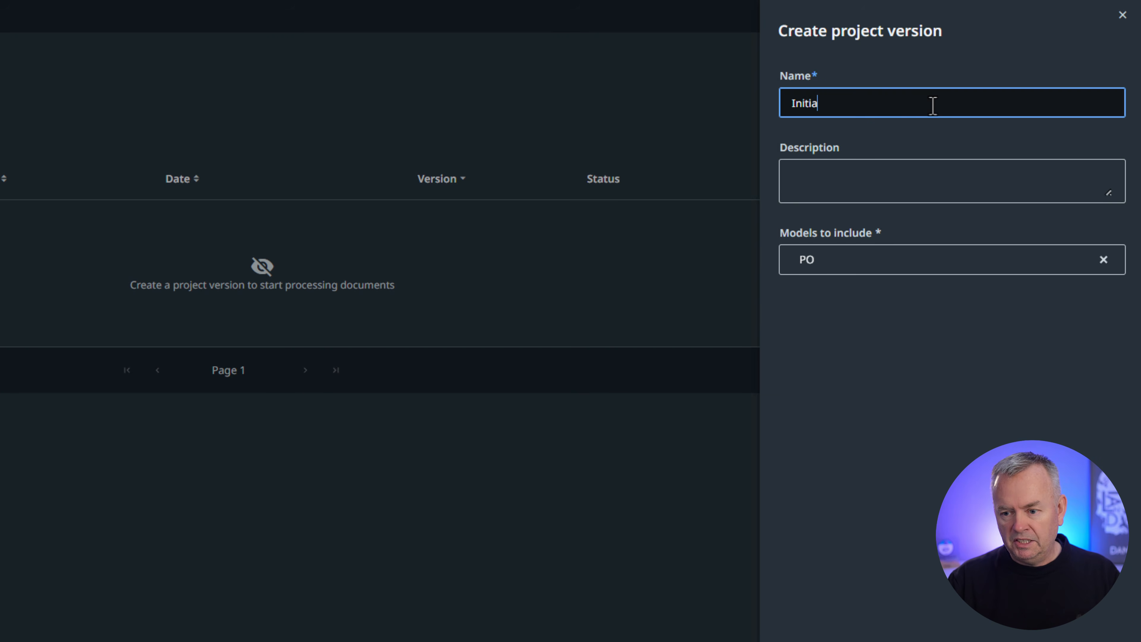
pyautogui.write('lRelease')
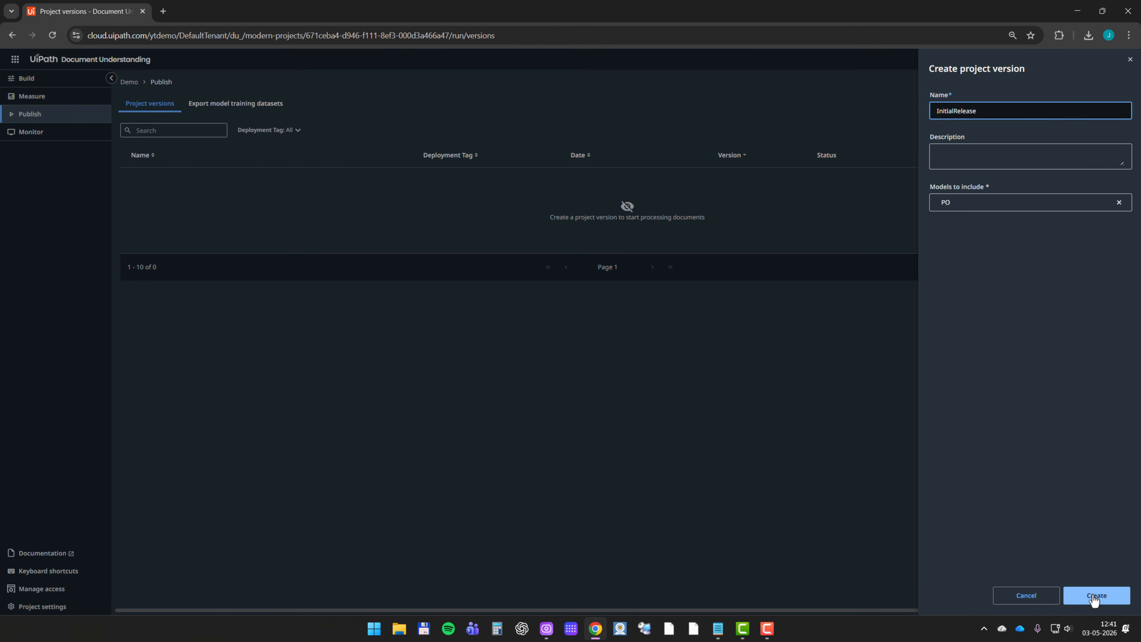
pyautogui.click(1094, 596)
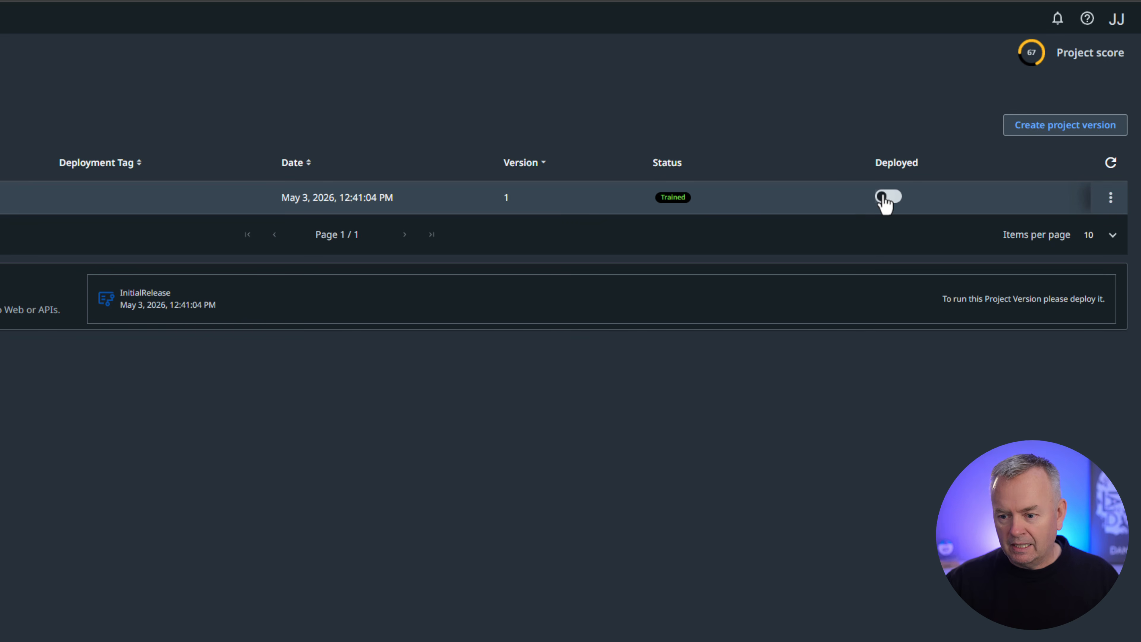
pyautogui.click(891, 202)
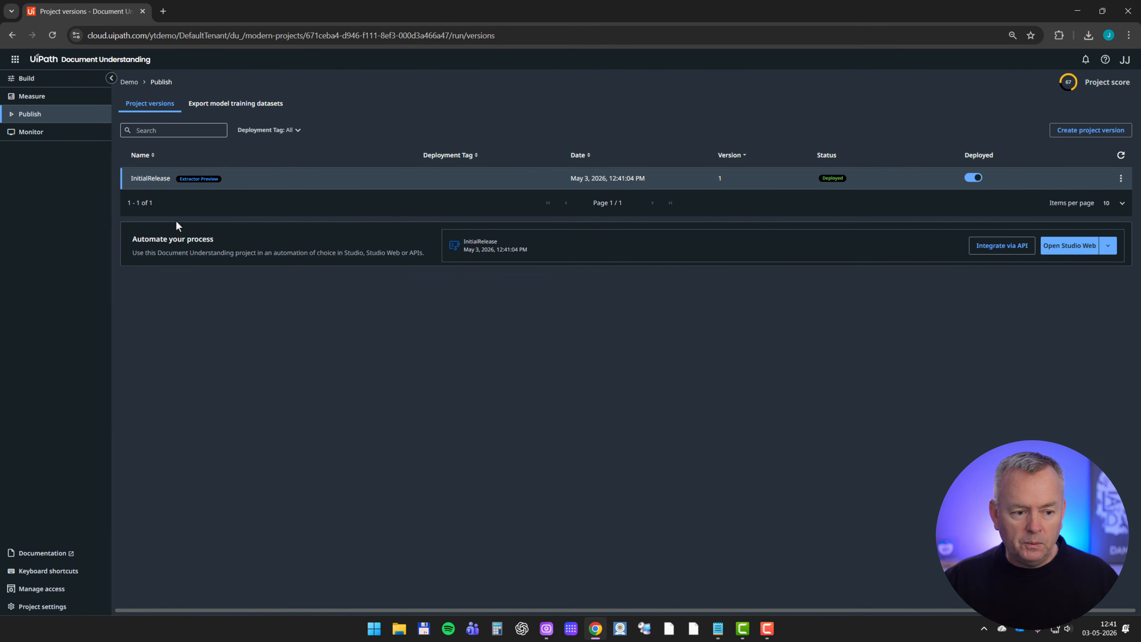
# Check the project's performance page and its list of processed documents in the monitoring area
pyautogui.click(36, 133)
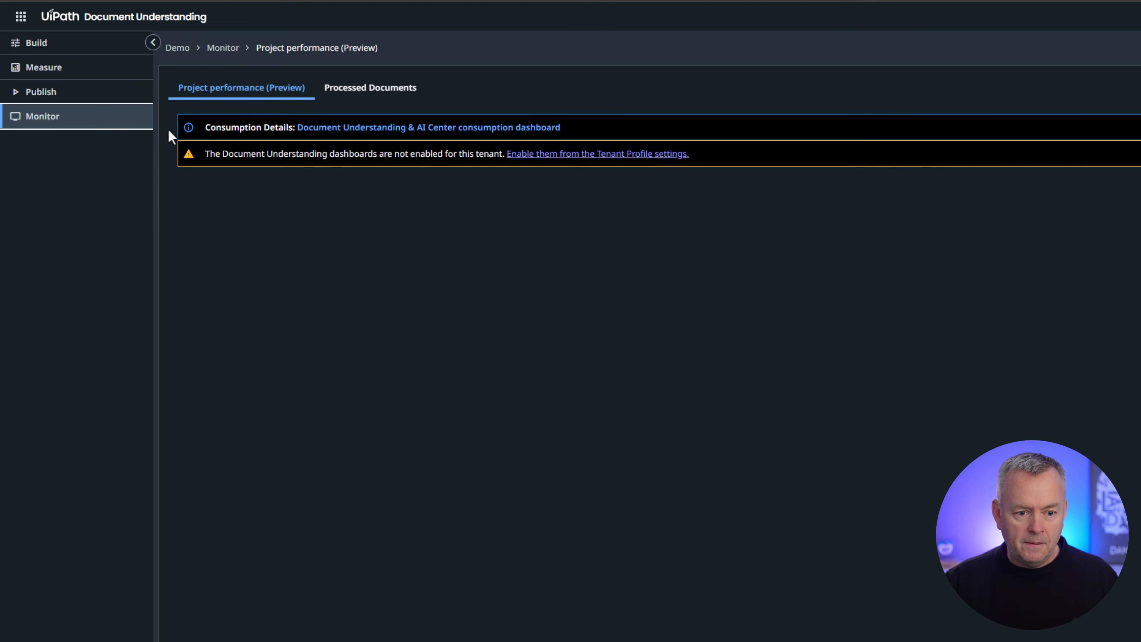
pyautogui.click(387, 104)
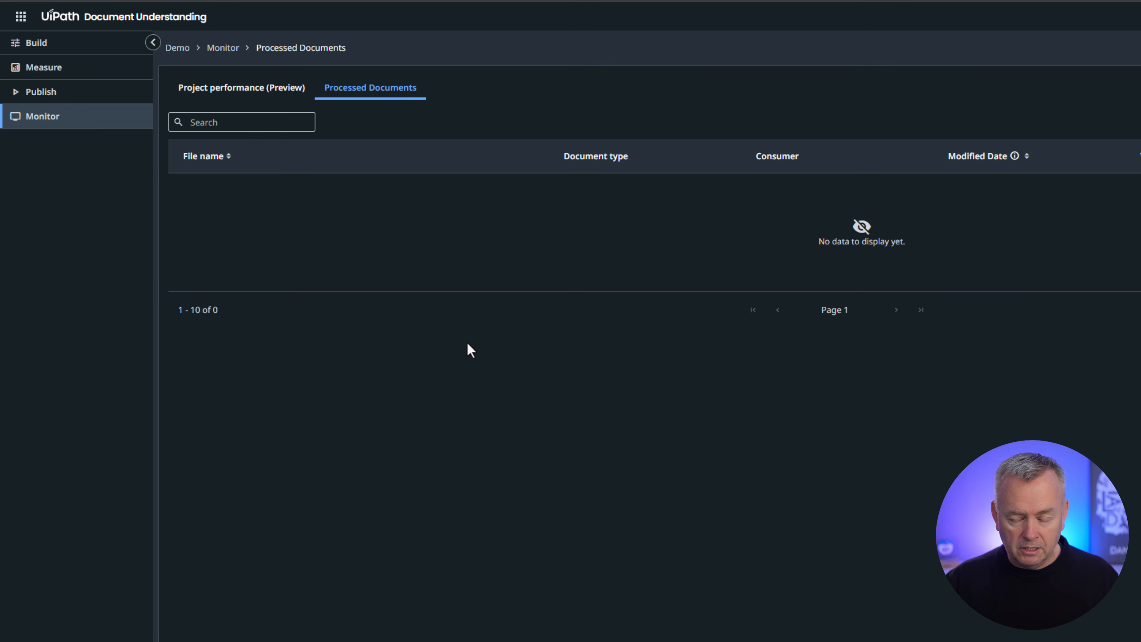
# Open the deployed InitialRelease version in Studio Web and review the document processing workflow down to its last activity
pyautogui.click(77, 96)
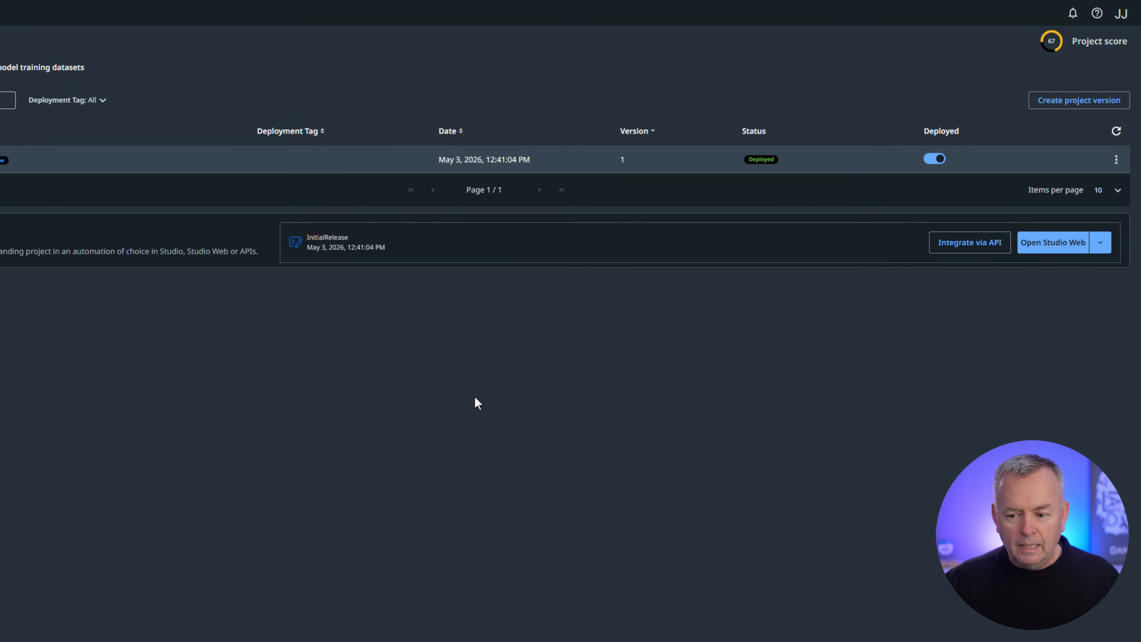
pyautogui.click(1058, 251)
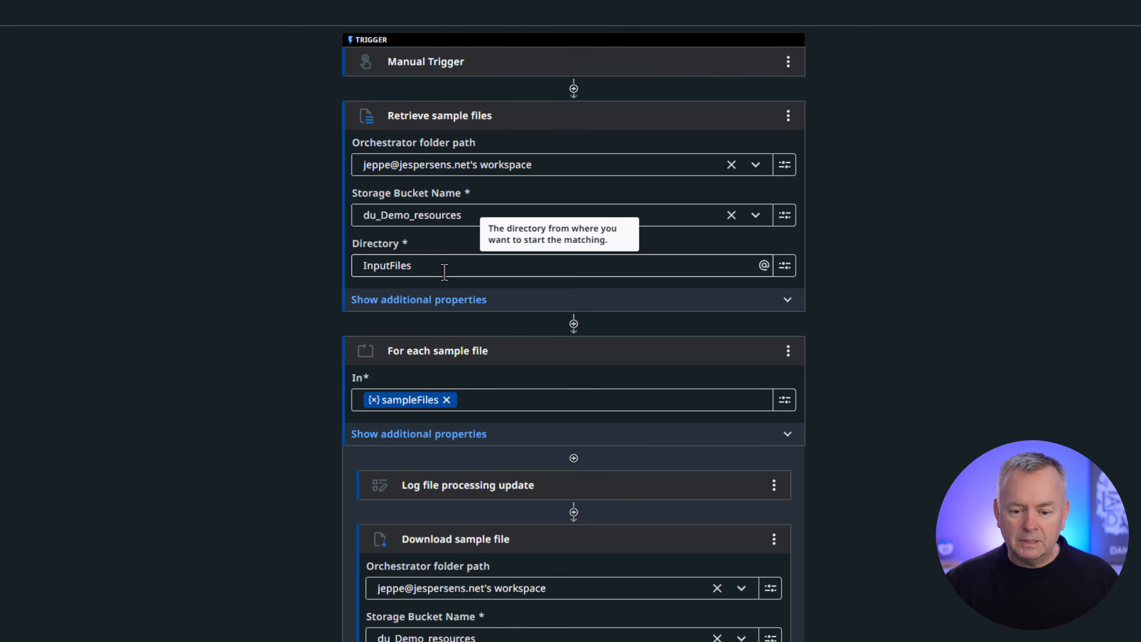
pyautogui.scroll(-4, 446, 270)
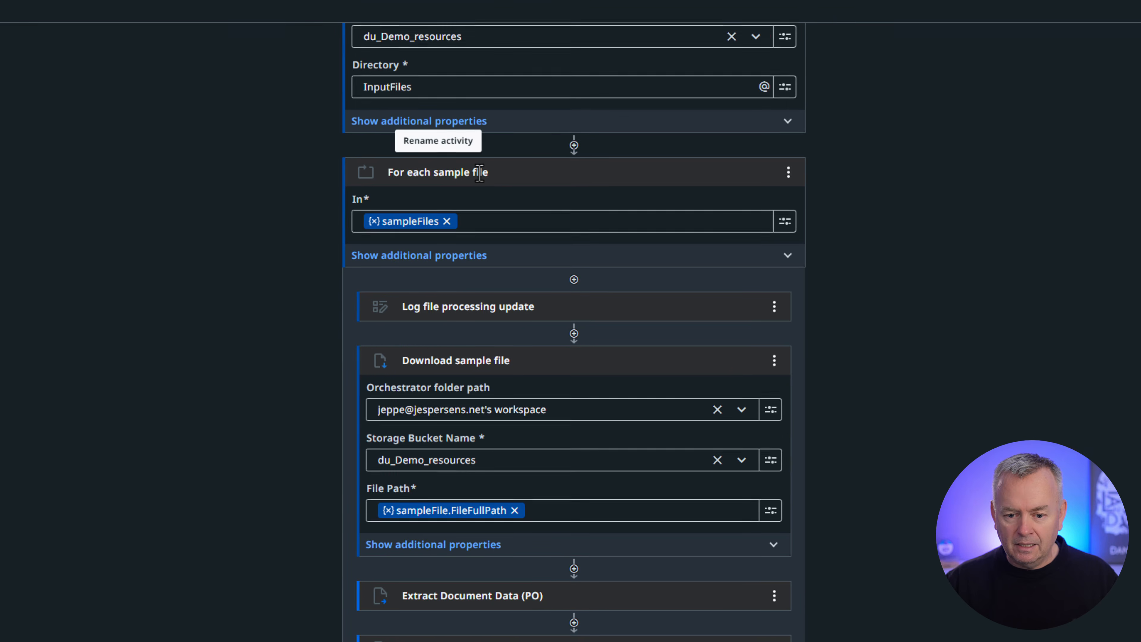
pyautogui.scroll(-4, 486, 171)
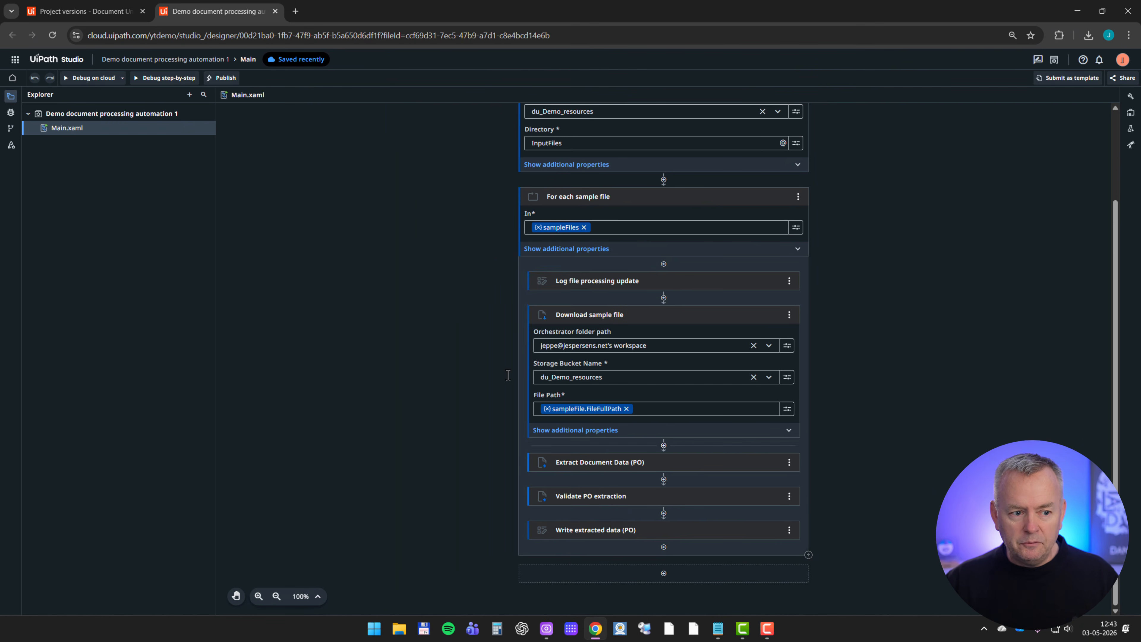
# Open Orchestrator in a new browser tab and delete InputFiles/gearkassen_2319.pdf from My Workspace's du_Demo_resources storage bucket
pyautogui.click(13, 59)
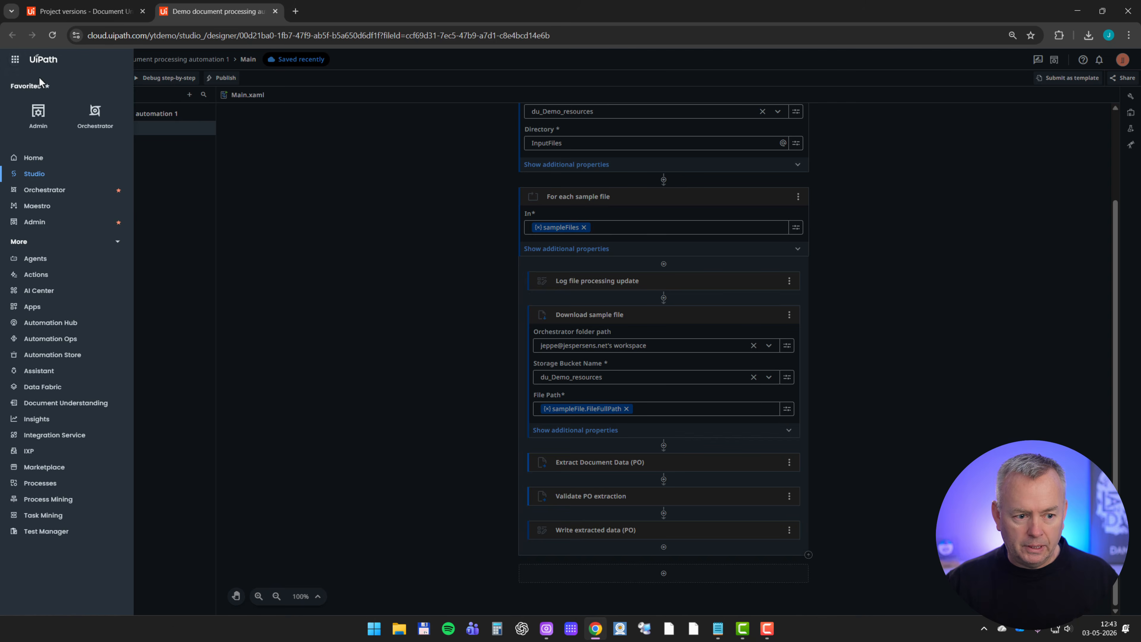
pyautogui.rightClick(95, 115)
pyautogui.click(117, 133)
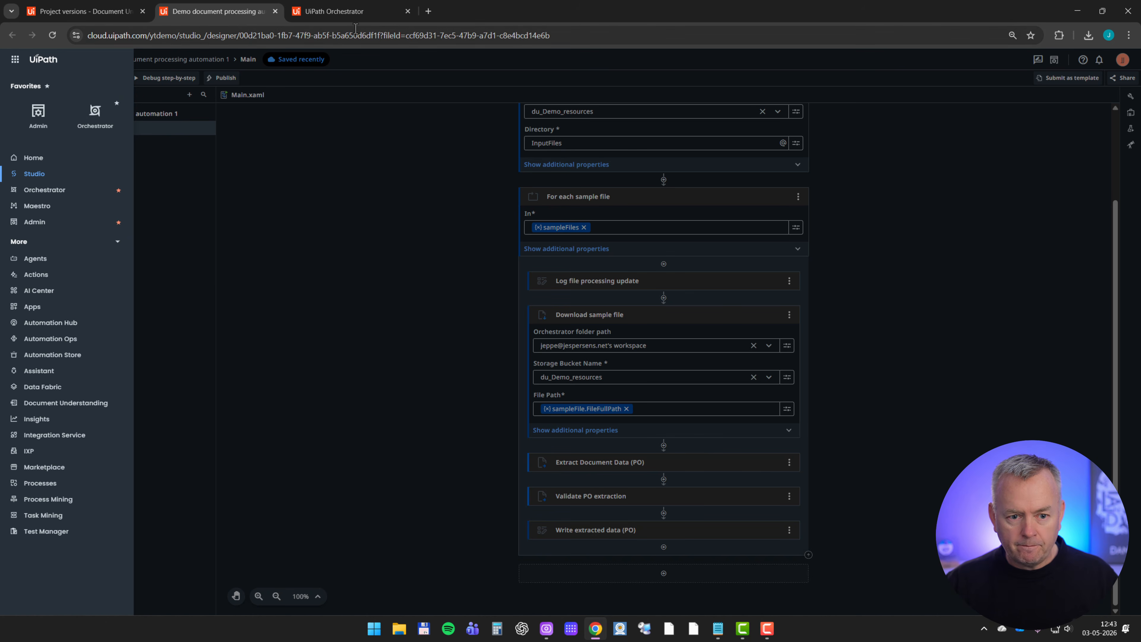
pyautogui.click(355, 13)
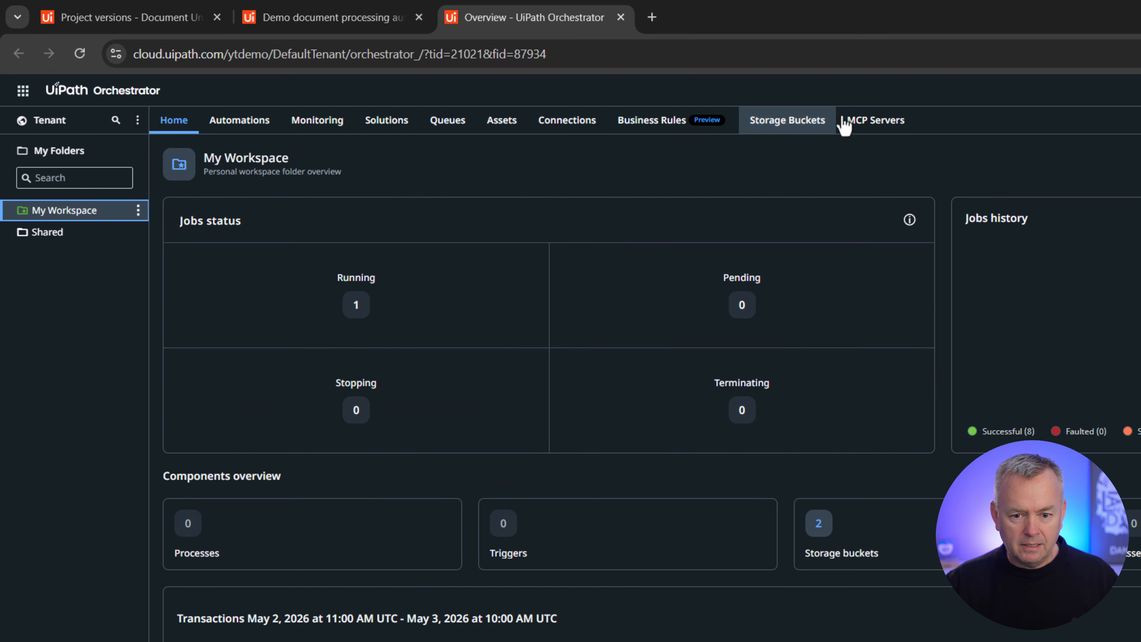
pyautogui.click(774, 122)
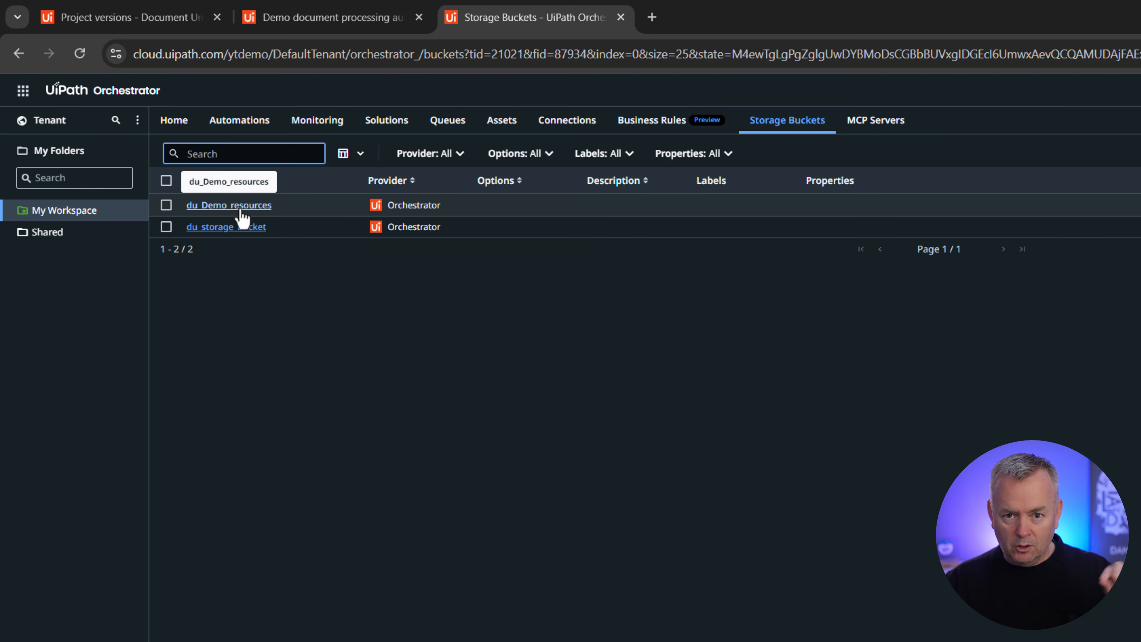
pyautogui.click(243, 211)
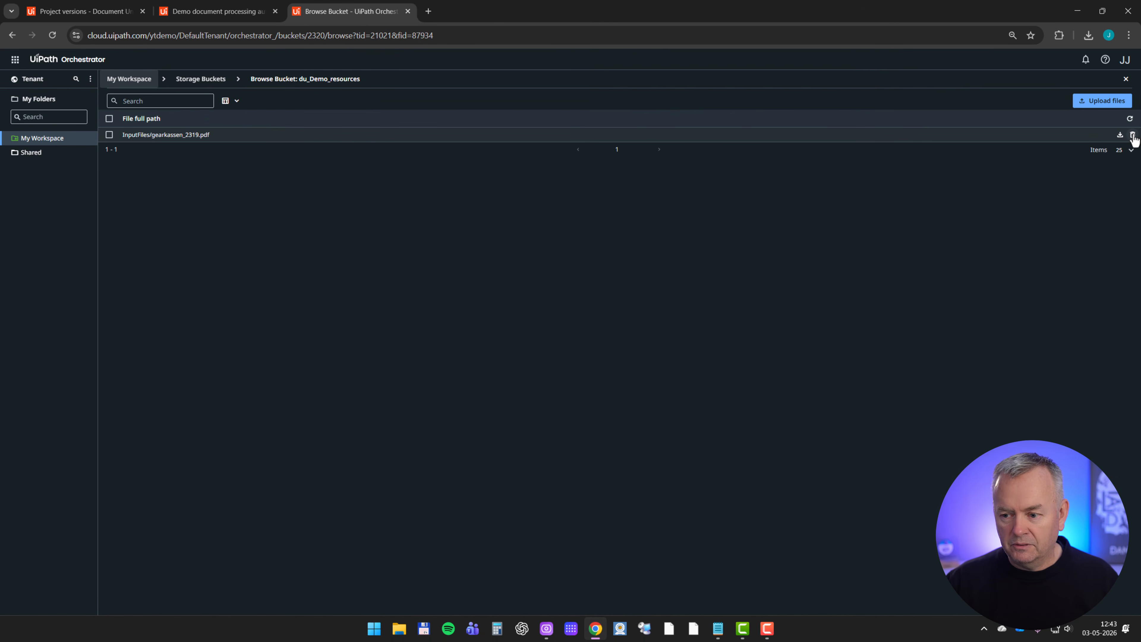
pyautogui.click(1132, 136)
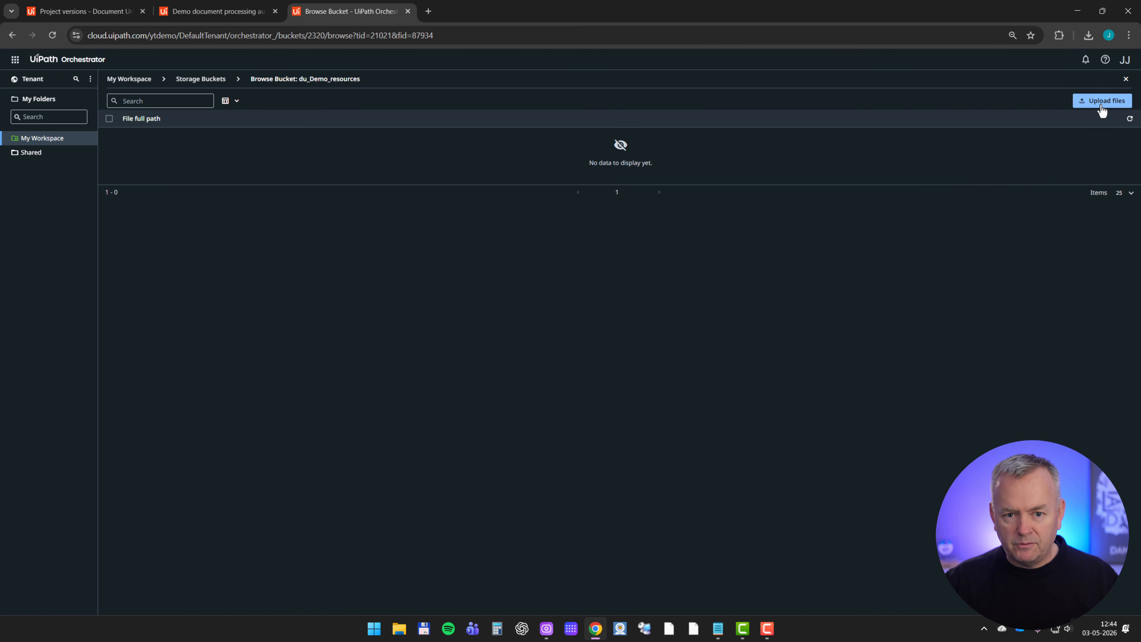
# Choose gearkassen_2355.pdf from the Structured and Semi folder as the file to upload to the bucket
pyautogui.click(1101, 102)
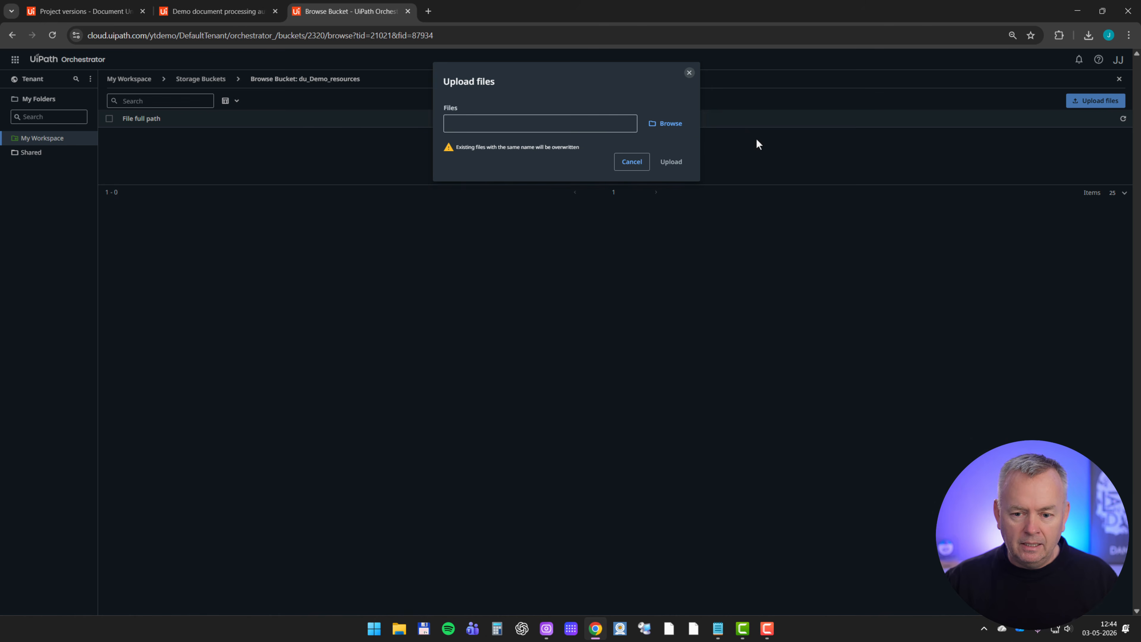
pyautogui.click(667, 124)
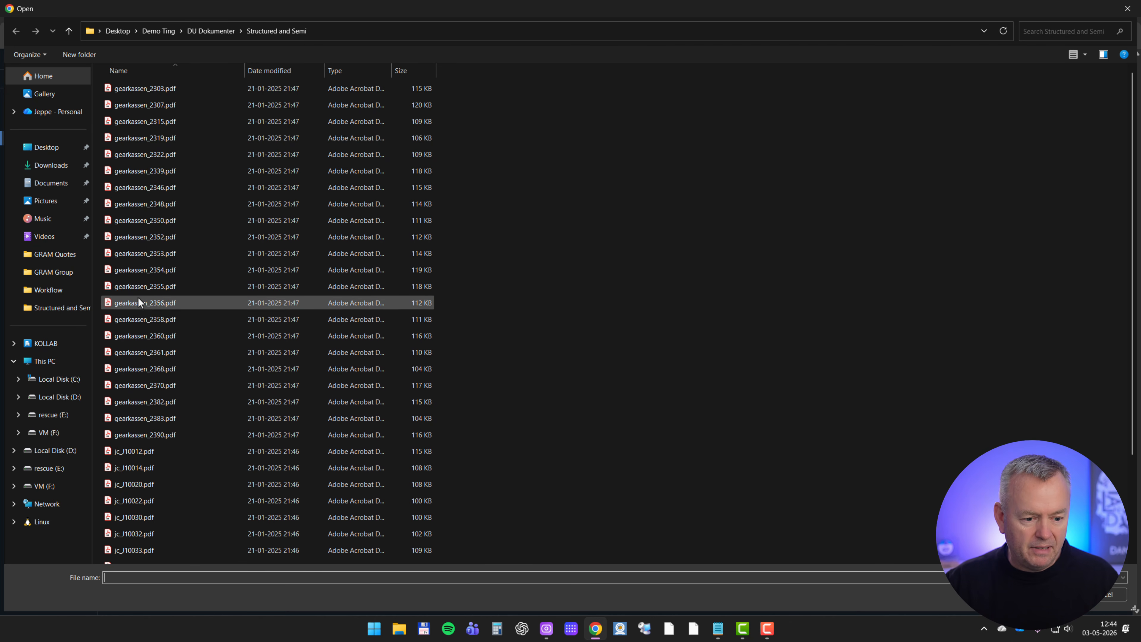
pyautogui.click(139, 287)
pyautogui.click(1046, 594)
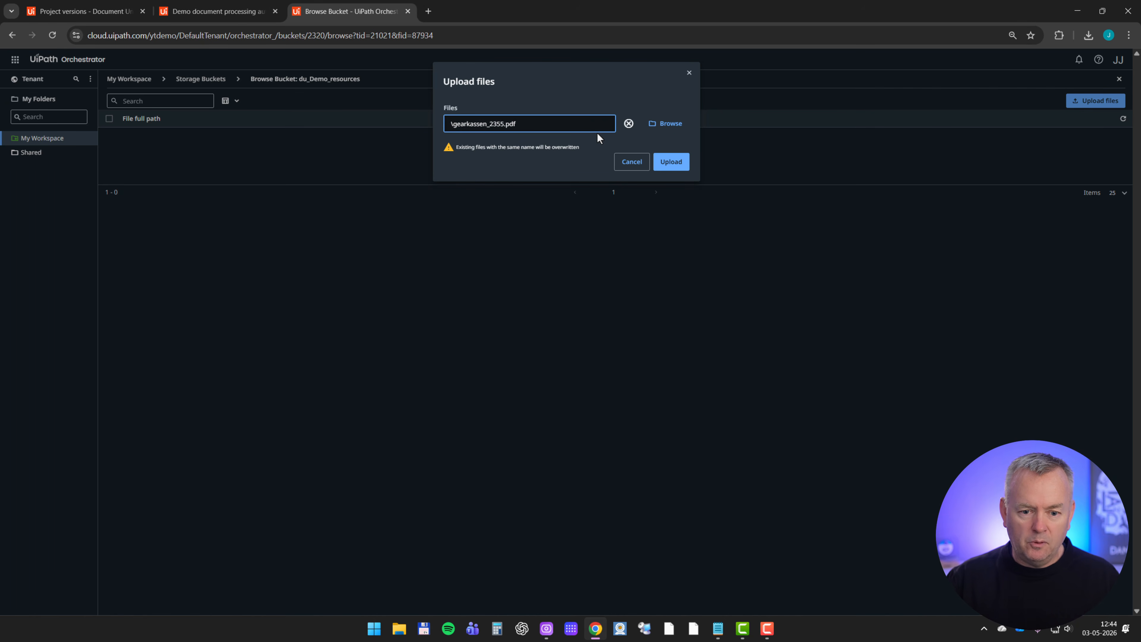
# Prefix the path of gearkassen_2355.pdf with the InputFiles folder and upload it to the bucket
pyautogui.press('Home')
pyautogui.write('Input')
pyautogui.write('Files')
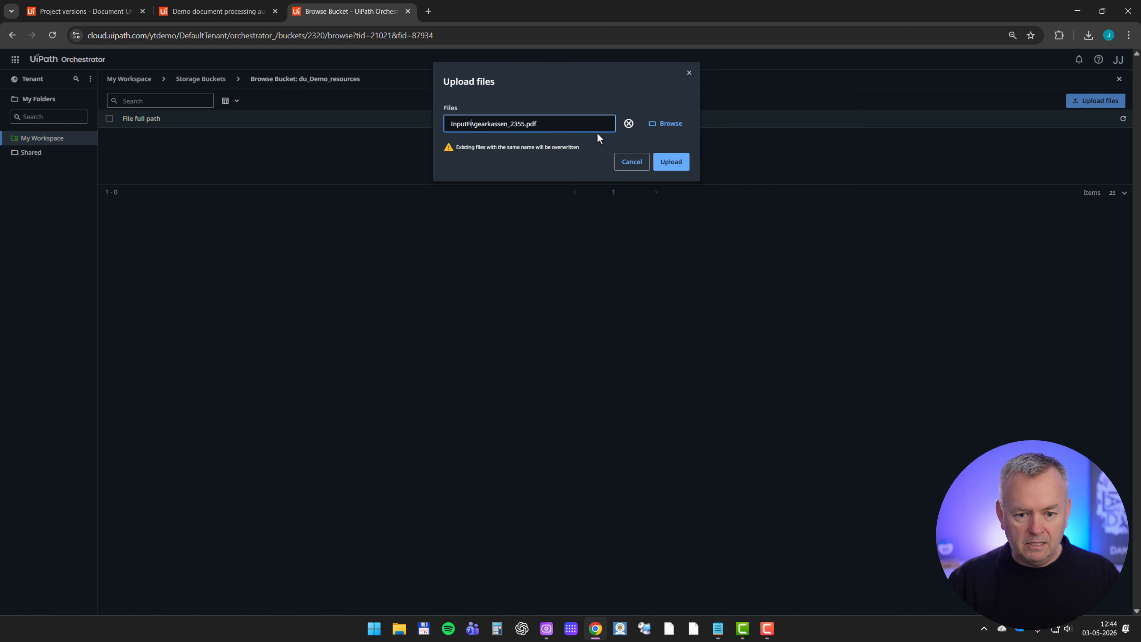
pyautogui.press('Home')
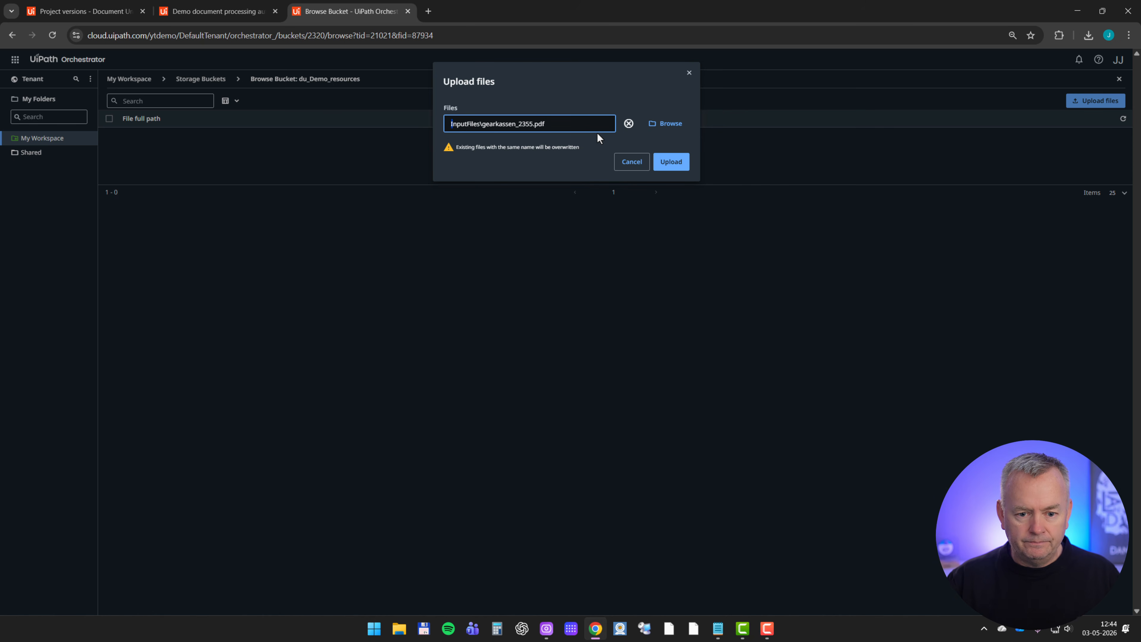
pyautogui.hotkey('shift', 'Right')
pyautogui.hotkey('shift', 'Right')
pyautogui.hotkey('shift', 'Right')
pyautogui.hotkey('shift', 'Right')
pyautogui.hotkey('shift', 'Right')
pyautogui.hotkey('shift', 'Right')
pyautogui.hotkey('shift', 'Right')
pyautogui.hotkey('shift', 'Right')
pyautogui.hotkey('shift', 'Right')
pyautogui.hotkey('shift', 'Right')
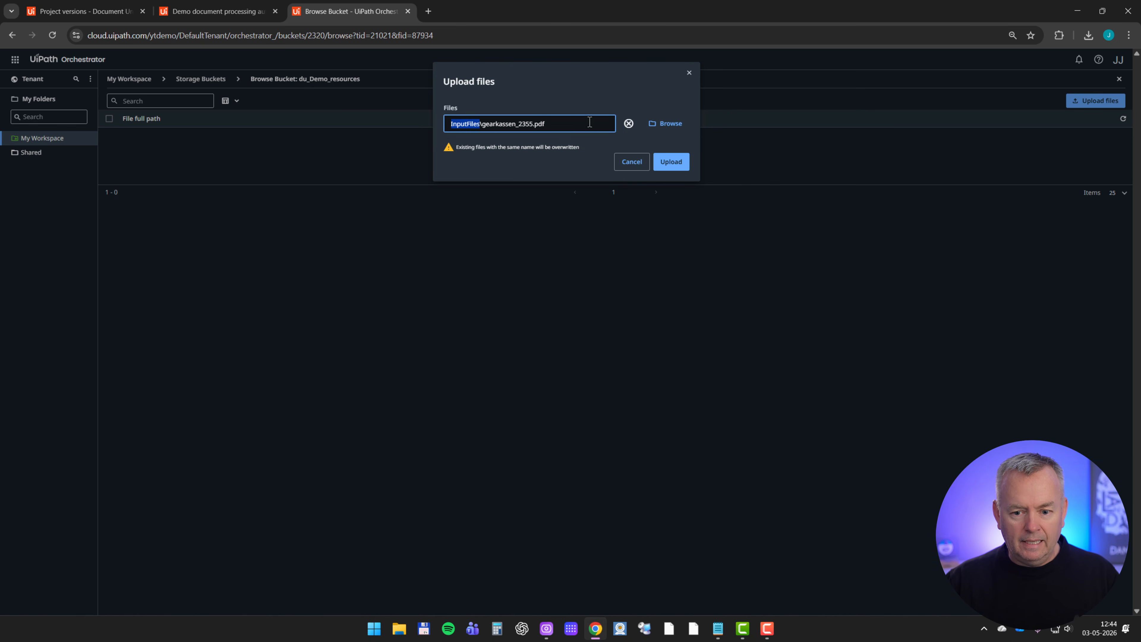
pyautogui.click(659, 167)
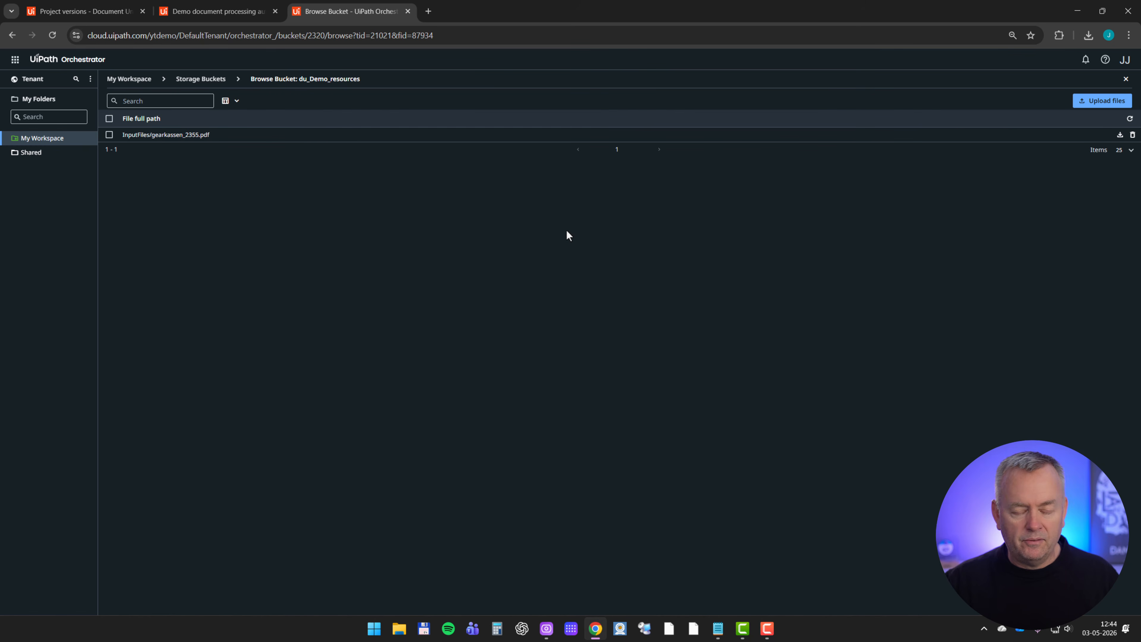
# Upload gearkassen_2356.pdf to the bucket with its path prefixed by InputFiles/
pyautogui.click(1084, 106)
pyautogui.click(666, 122)
pyautogui.doubleClick(148, 303)
pyautogui.click(566, 124)
pyautogui.press('Home')
pyautogui.write('InputFiles/')
pyautogui.click(671, 162)
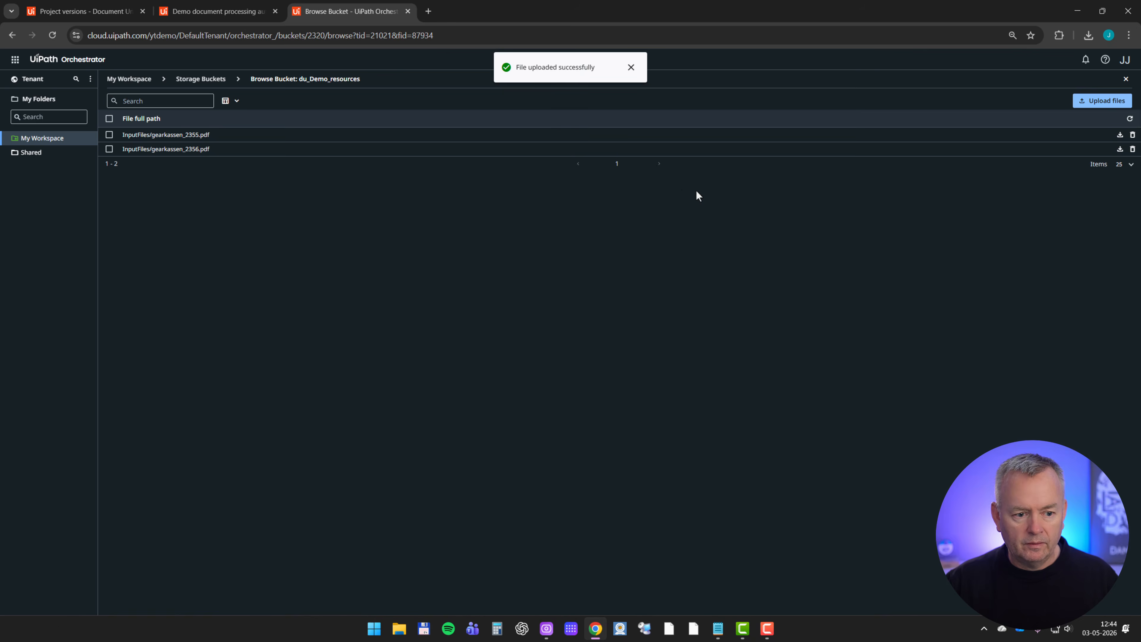
# Upload gearkassen_2360.pdf to the bucket with its path prefixed by InputFiles/
pyautogui.click(1101, 102)
pyautogui.click(658, 128)
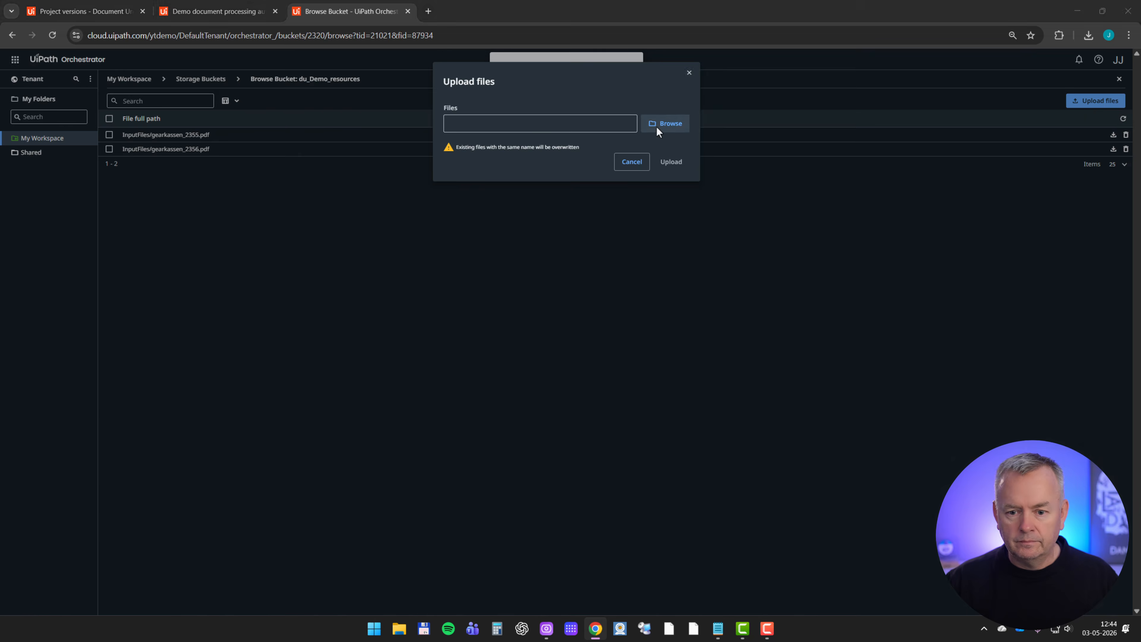
pyautogui.doubleClick(156, 338)
pyautogui.click(587, 121)
pyautogui.press('Home')
pyautogui.write('InputFiles/')
pyautogui.click(672, 162)
# Upload gearkassen_2368.pdf to the bucket with its path prefixed by InputFiles/
pyautogui.click(1094, 105)
pyautogui.click(666, 124)
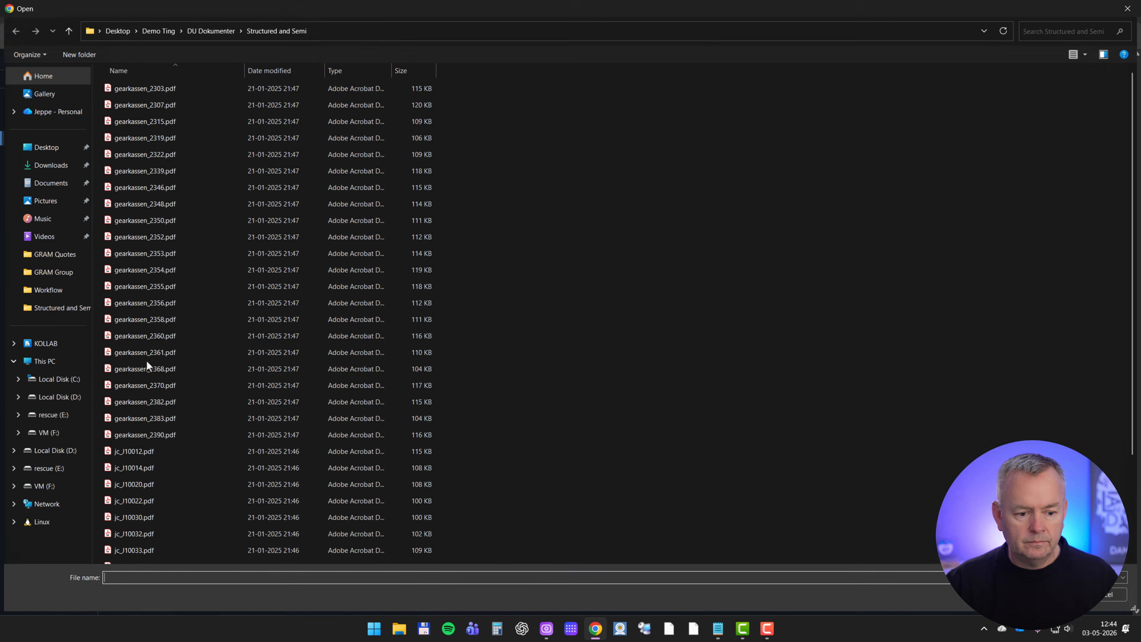
pyautogui.doubleClick(147, 367)
pyautogui.click(580, 122)
pyautogui.press('Home')
pyautogui.write('InputFiles/')
pyautogui.click(671, 162)
# Upload gearkassen_2382.pdf to the bucket with its path prefixed by InputFiles/
pyautogui.click(1104, 105)
pyautogui.click(666, 124)
pyautogui.doubleClick(156, 402)
pyautogui.click(581, 121)
pyautogui.press('Home')
pyautogui.write('InputFiles/')
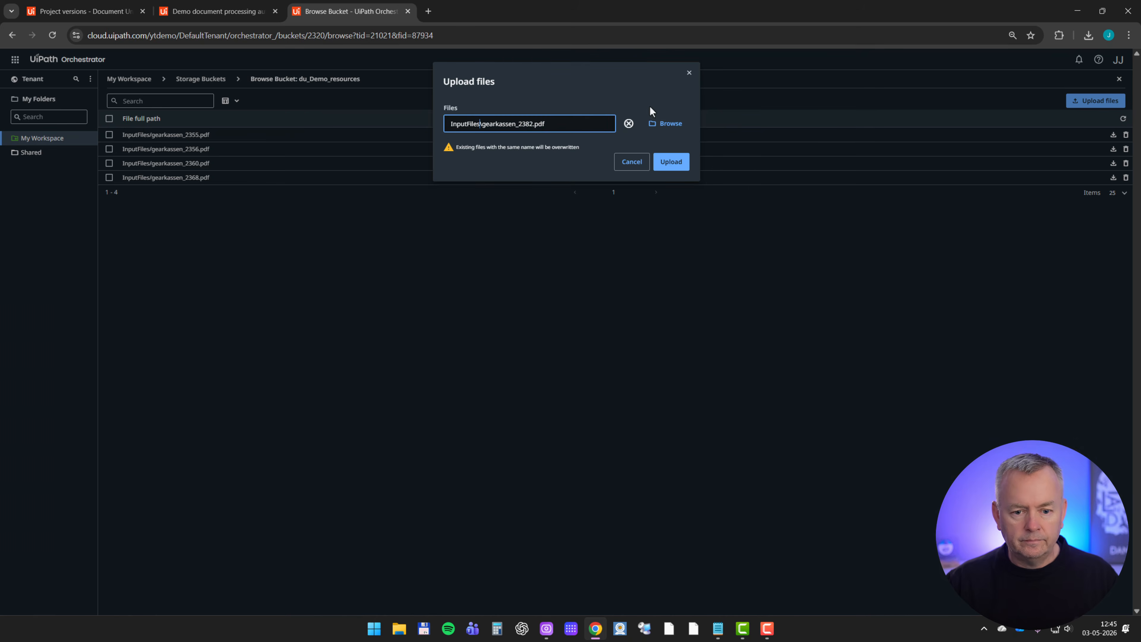
pyautogui.click(671, 162)
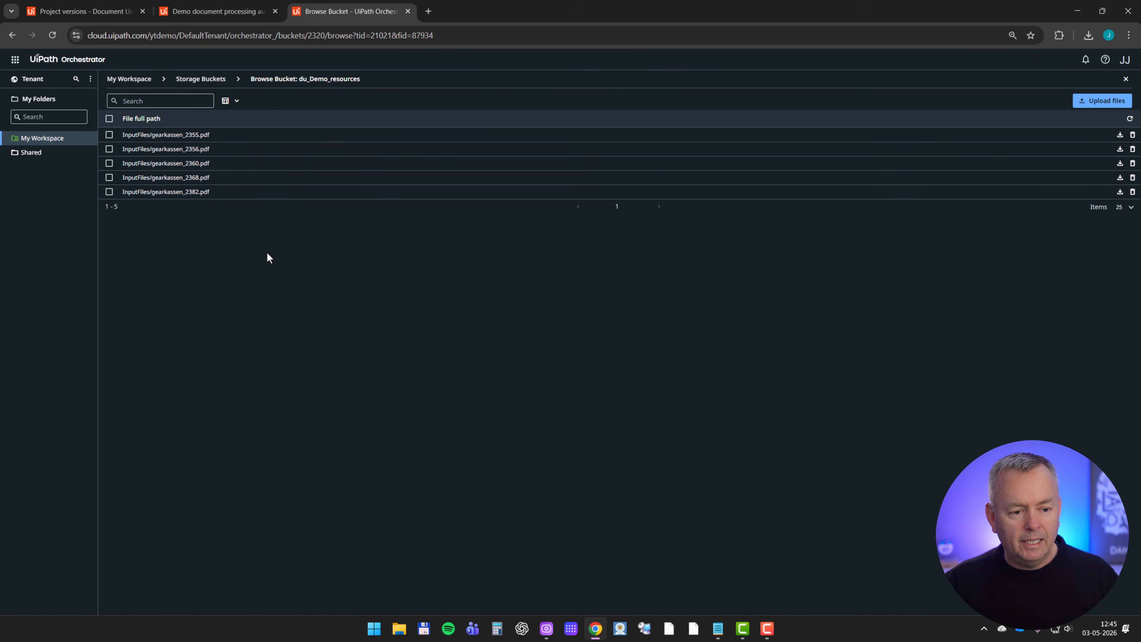
# Debug the document processing automation on cloud from Studio and assign its validation task in Action Center to self
pyautogui.click(407, 11)
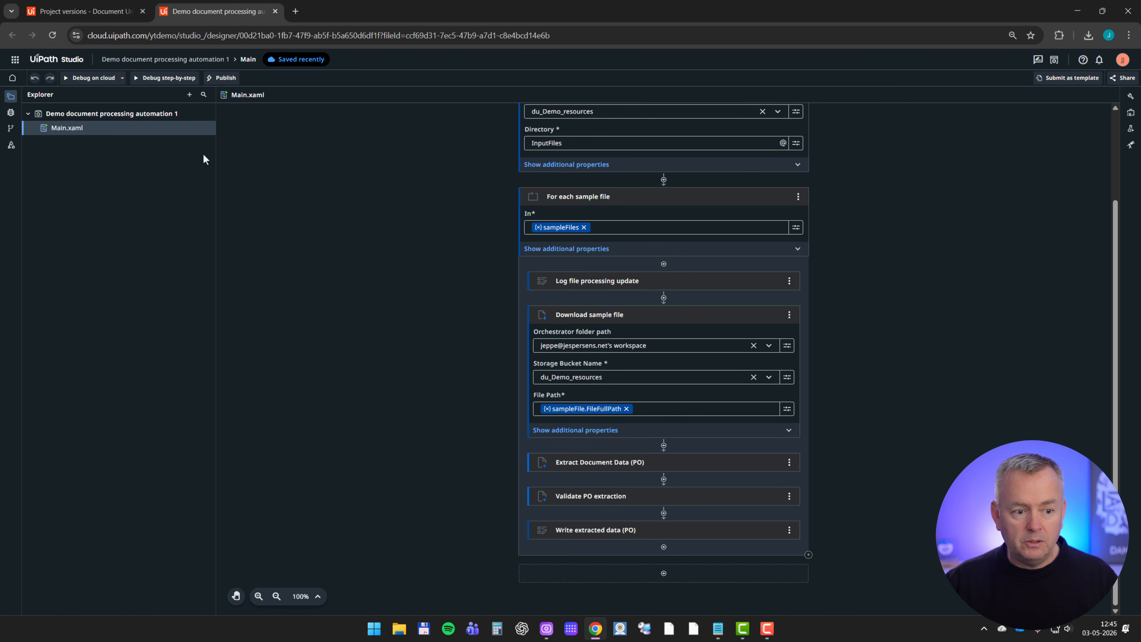
pyautogui.click(89, 79)
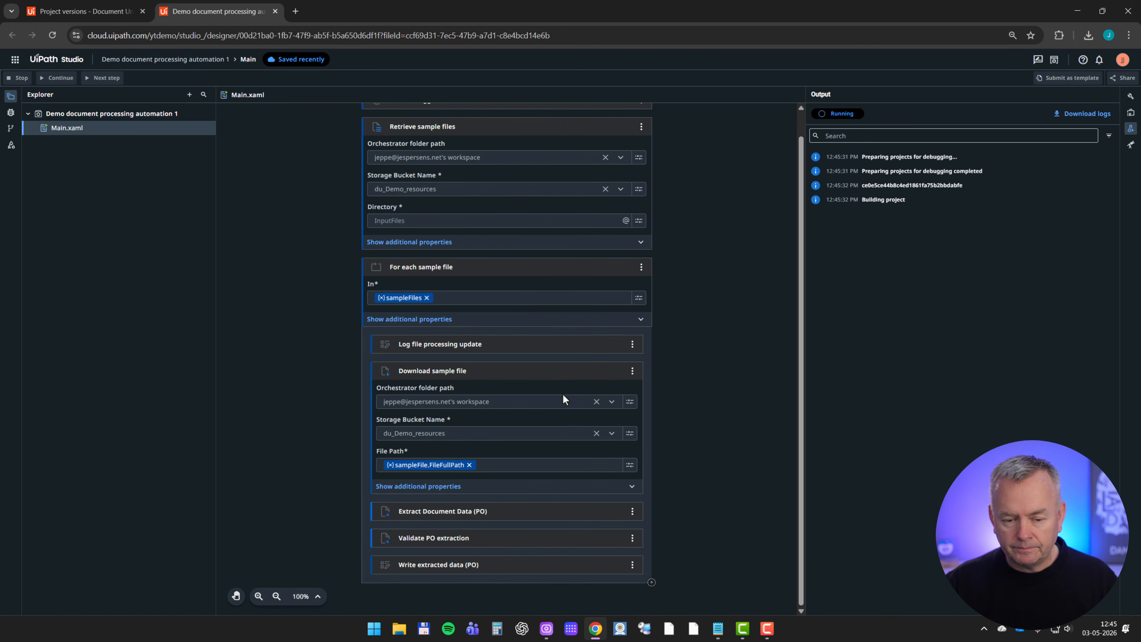
pyautogui.scroll(1, 302, 380)
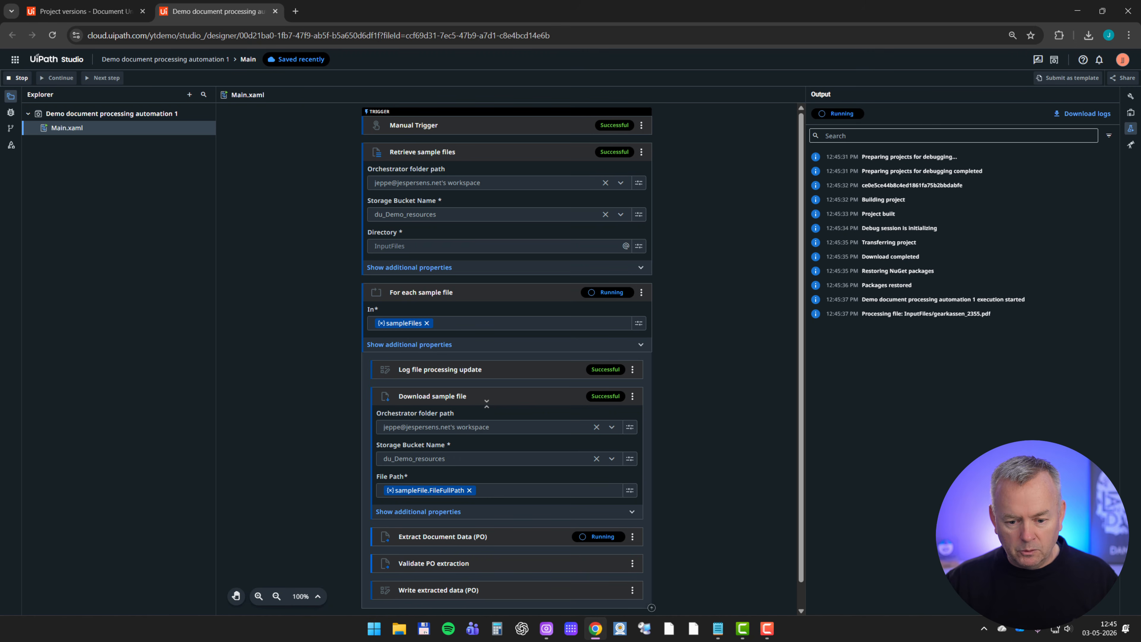
pyautogui.scroll(-1, 487, 403)
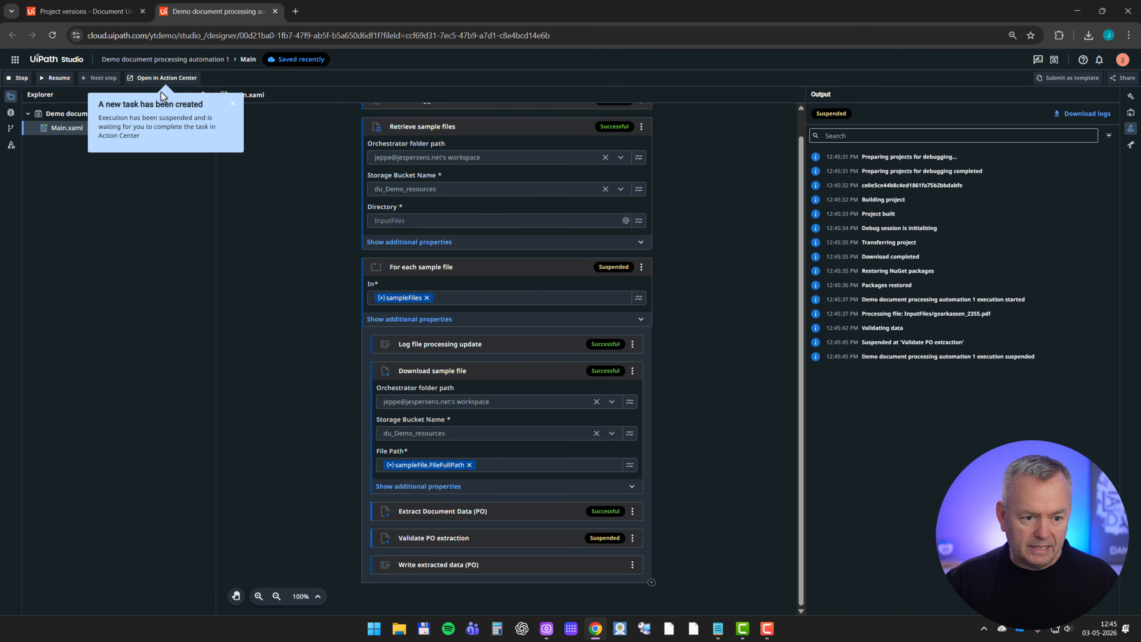
pyautogui.click(173, 78)
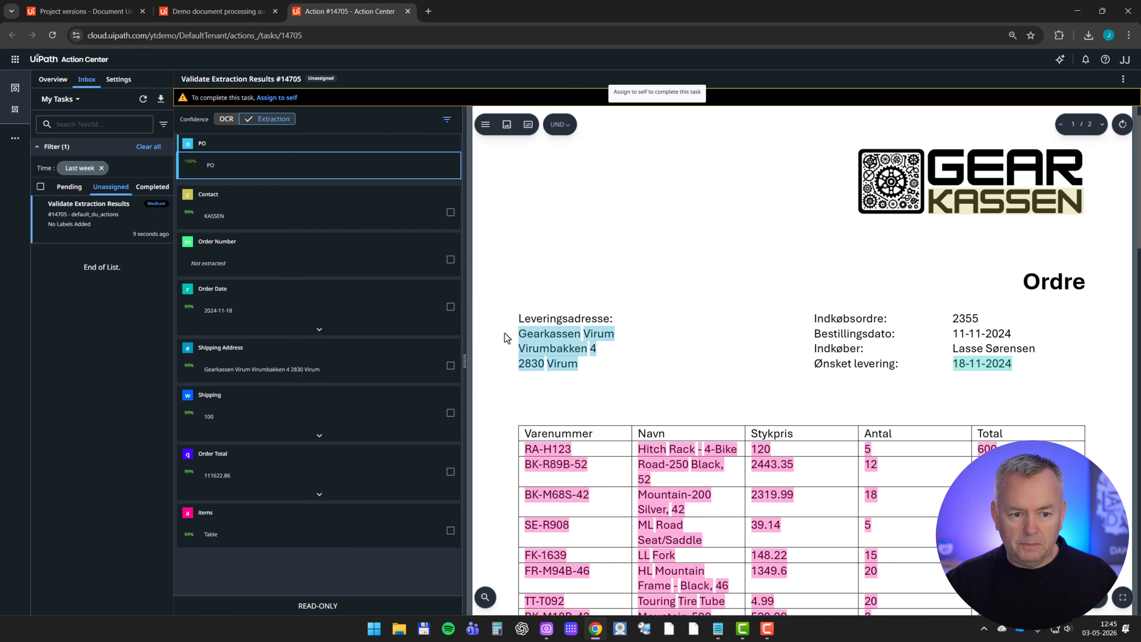
pyautogui.click(275, 98)
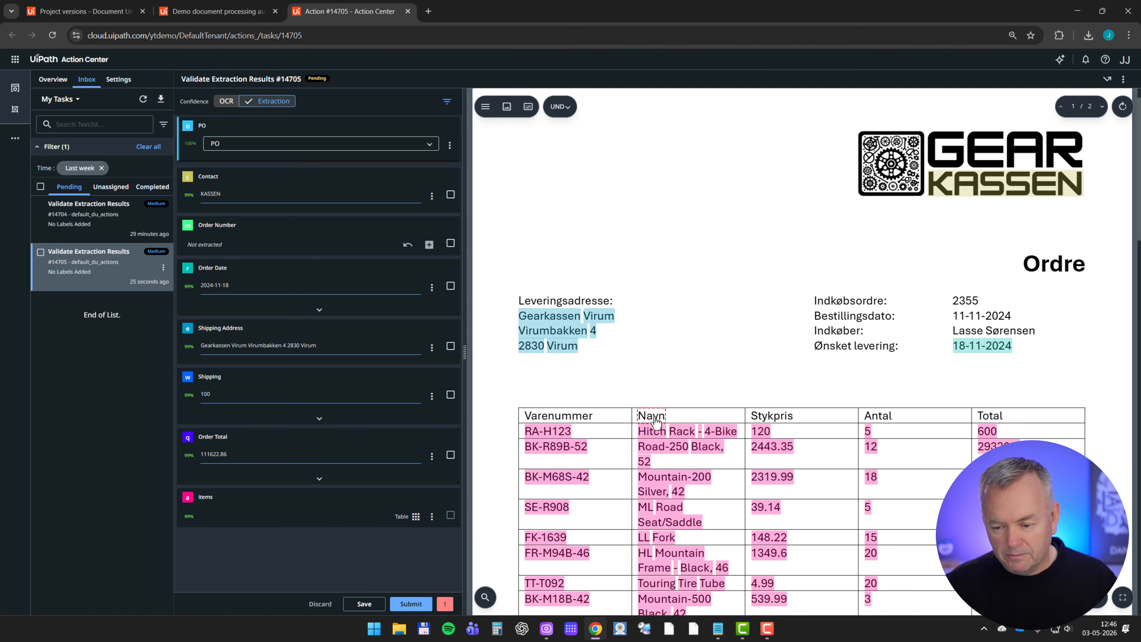
# Fill the Order Number, Order Date (11-11-2024) and Contact fields from the purchase order's Indkøbsordre, Bestillingsdato and Indkøber values
pyautogui.click(965, 305)
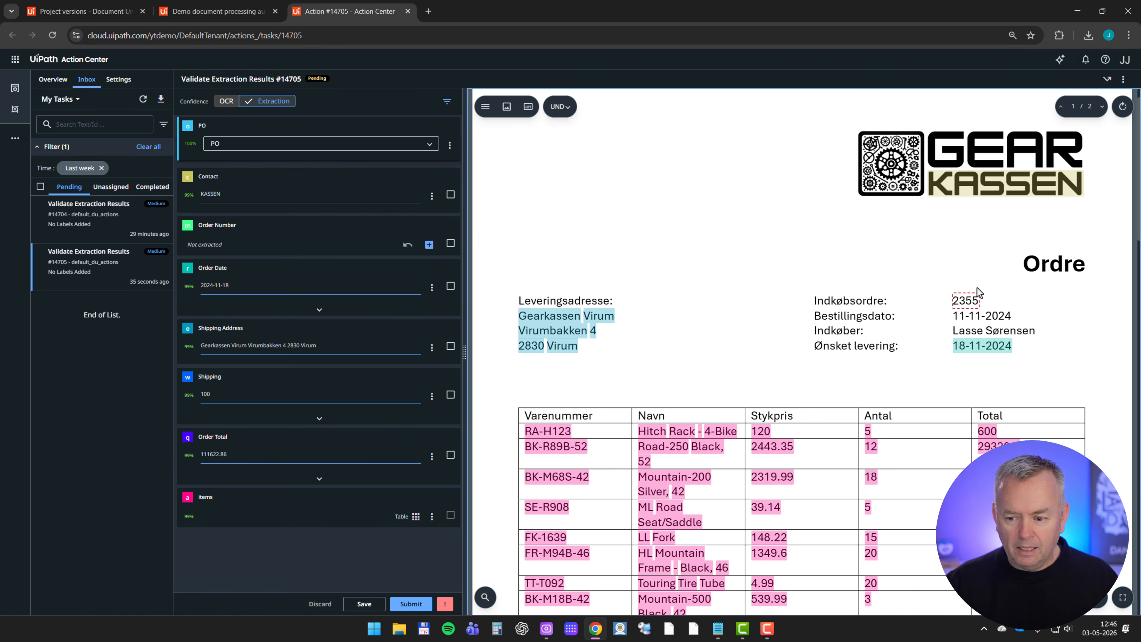
pyautogui.click(969, 306)
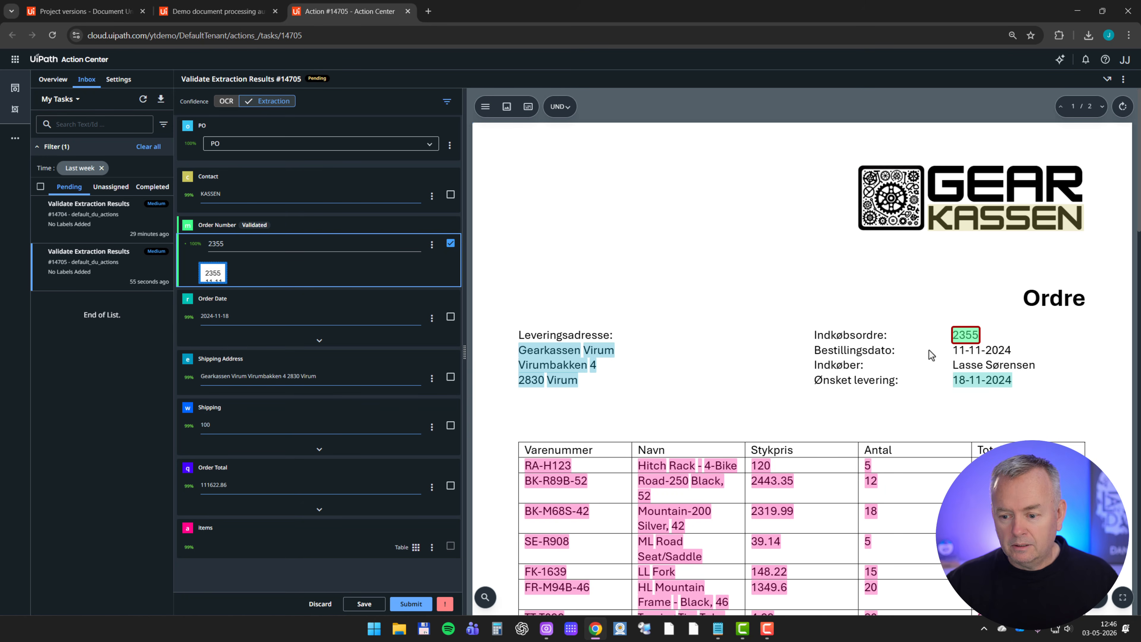
pyautogui.click(981, 359)
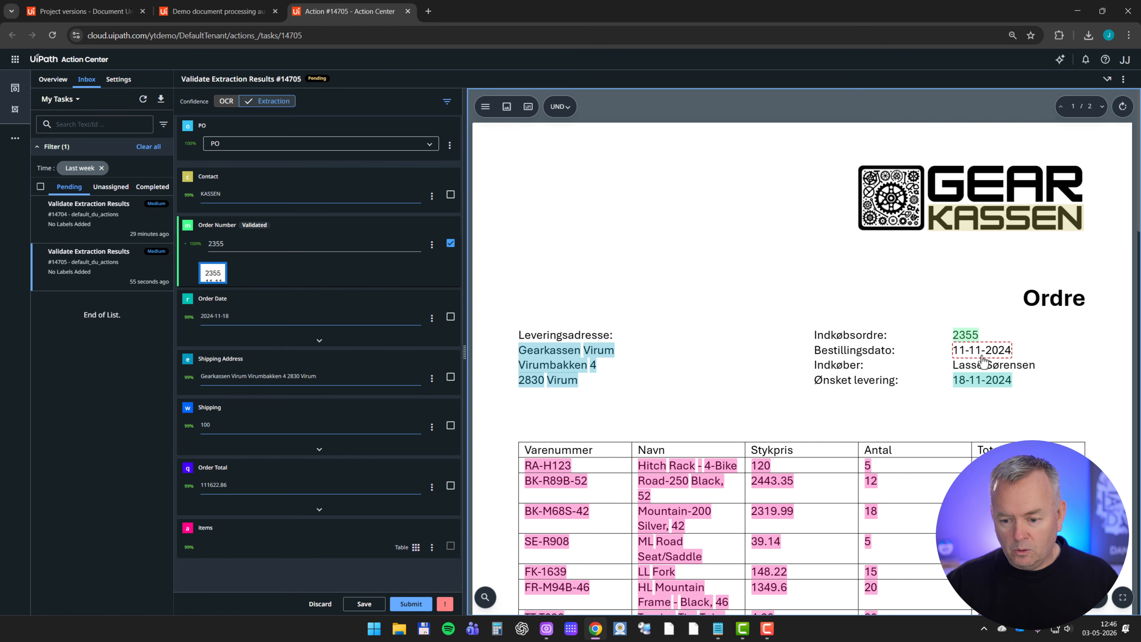
pyautogui.click(981, 355)
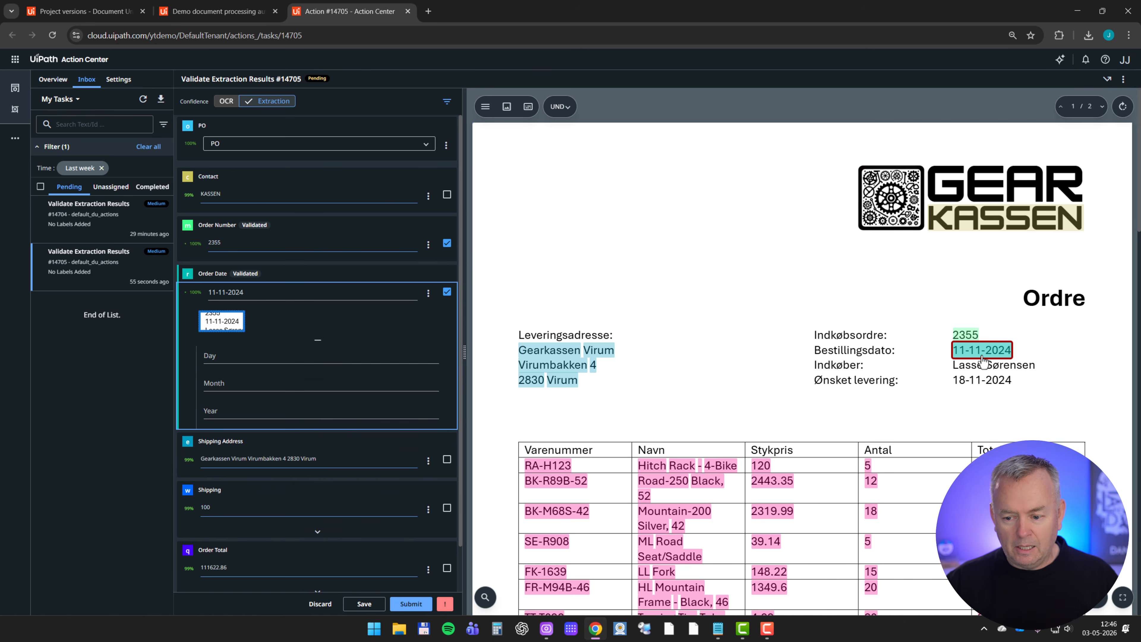
pyautogui.click(971, 371)
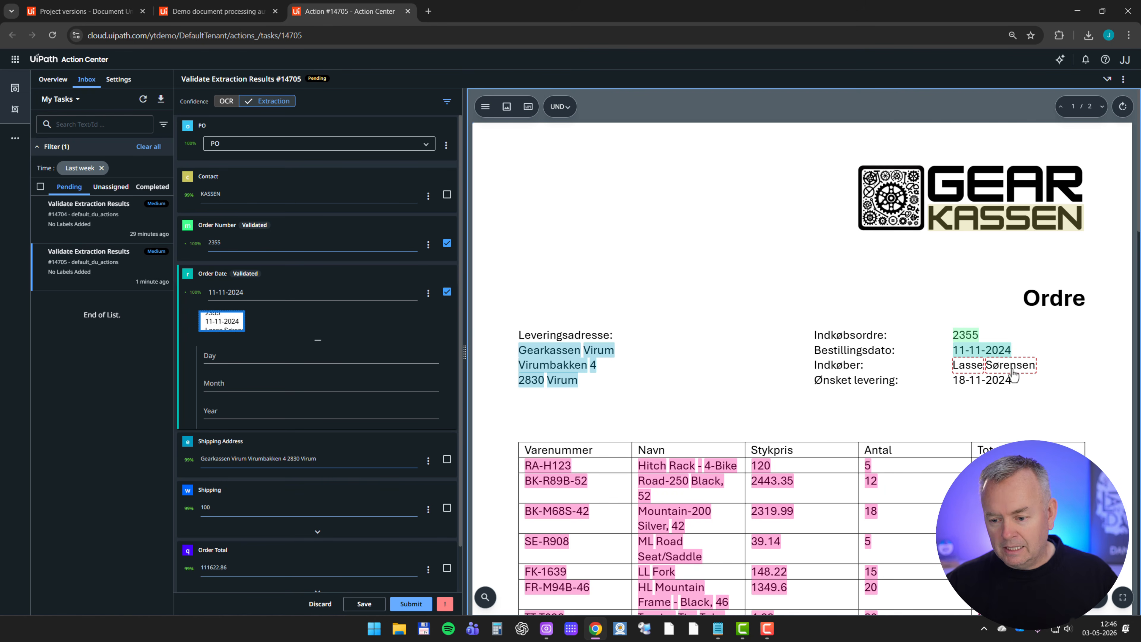
pyautogui.click(1012, 370)
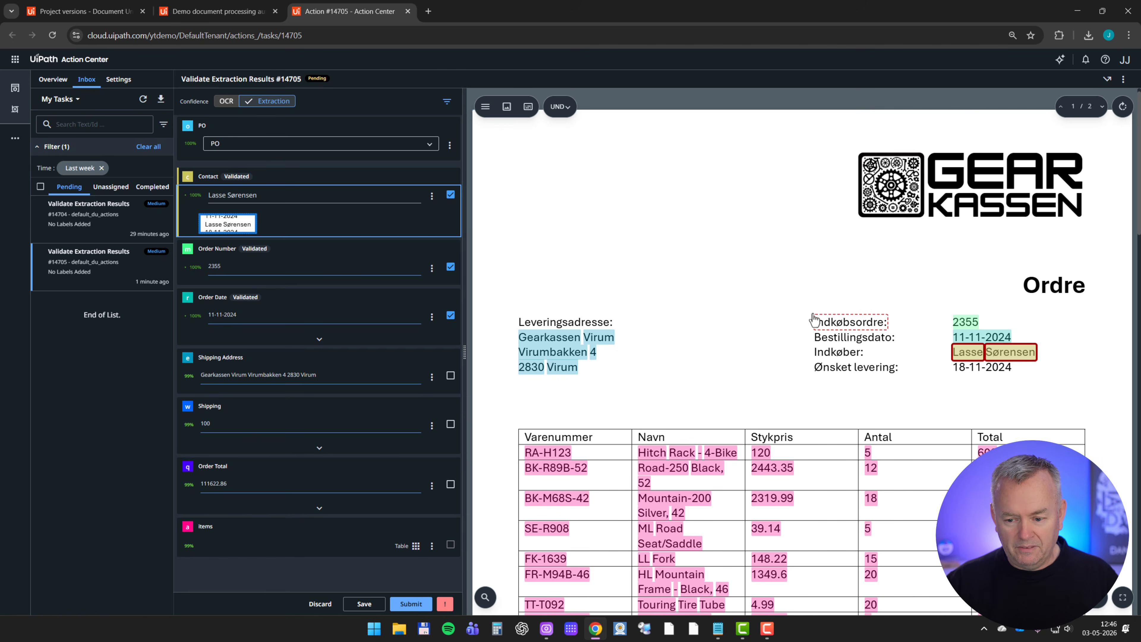
# Review the order's item lines, totals and delivery address in the document, and submit the validated extraction
pyautogui.scroll(-4, 743, 300)
pyautogui.scroll(-8, 743, 300)
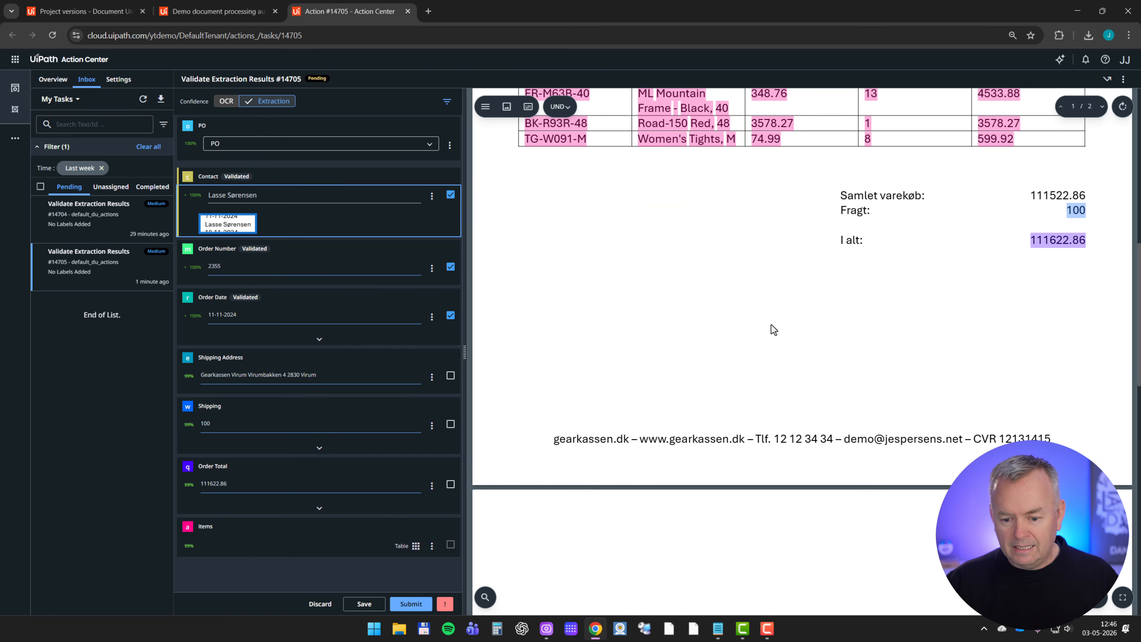
pyautogui.scroll(6, 770, 324)
pyautogui.scroll(6, 773, 341)
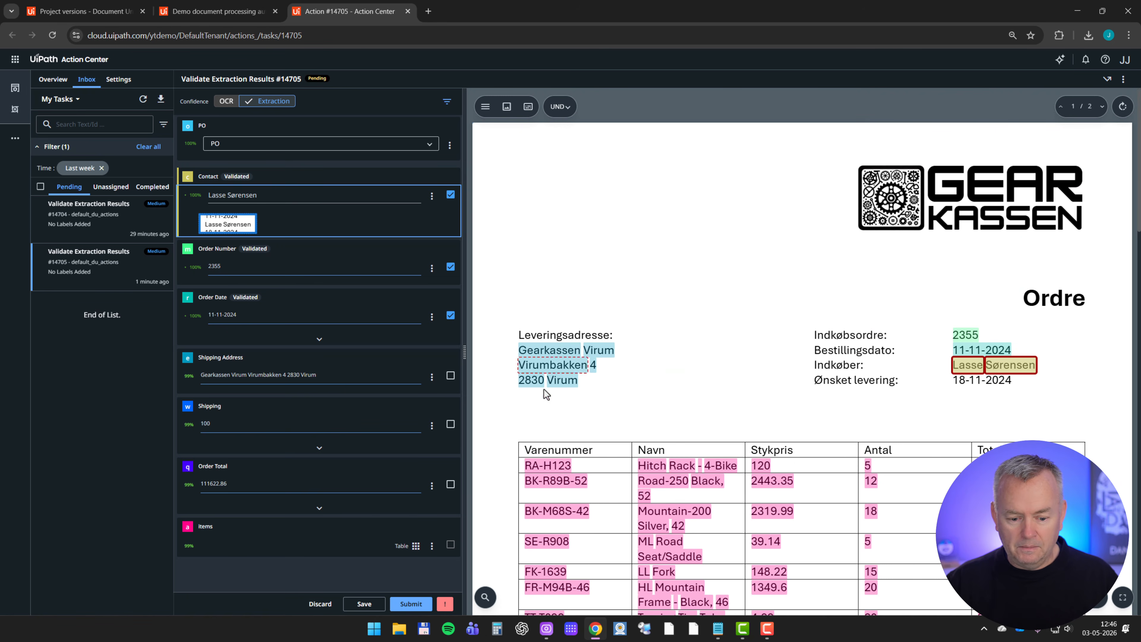
pyautogui.click(409, 604)
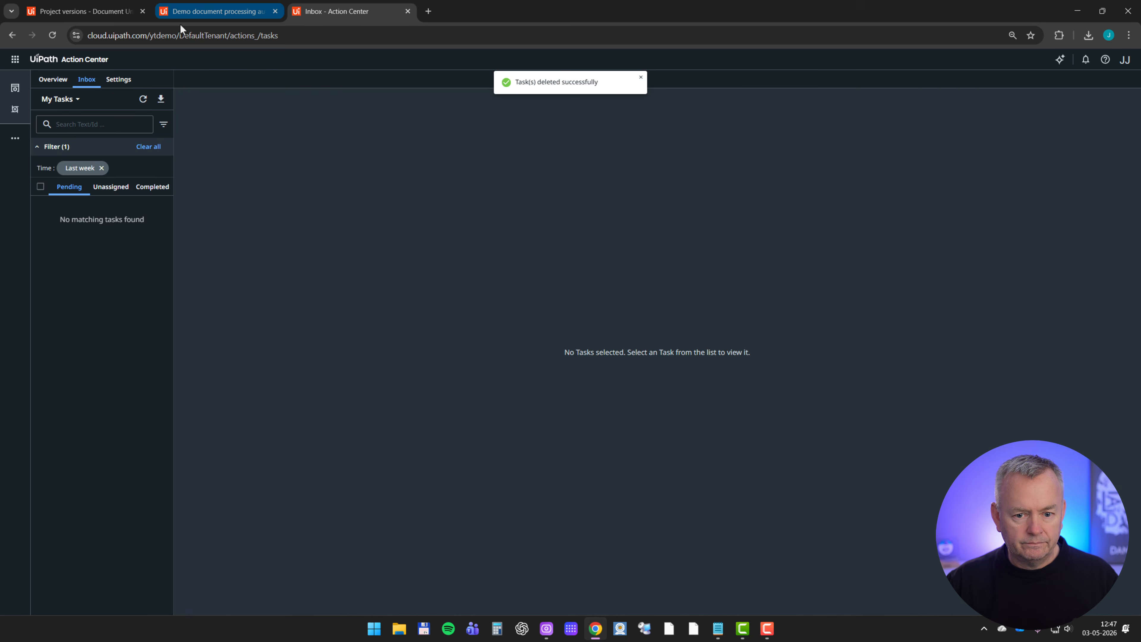
# Resume the suspended debug run in Studio and assign the second purchase order's validation task in Action Center to self
pyautogui.click(180, 18)
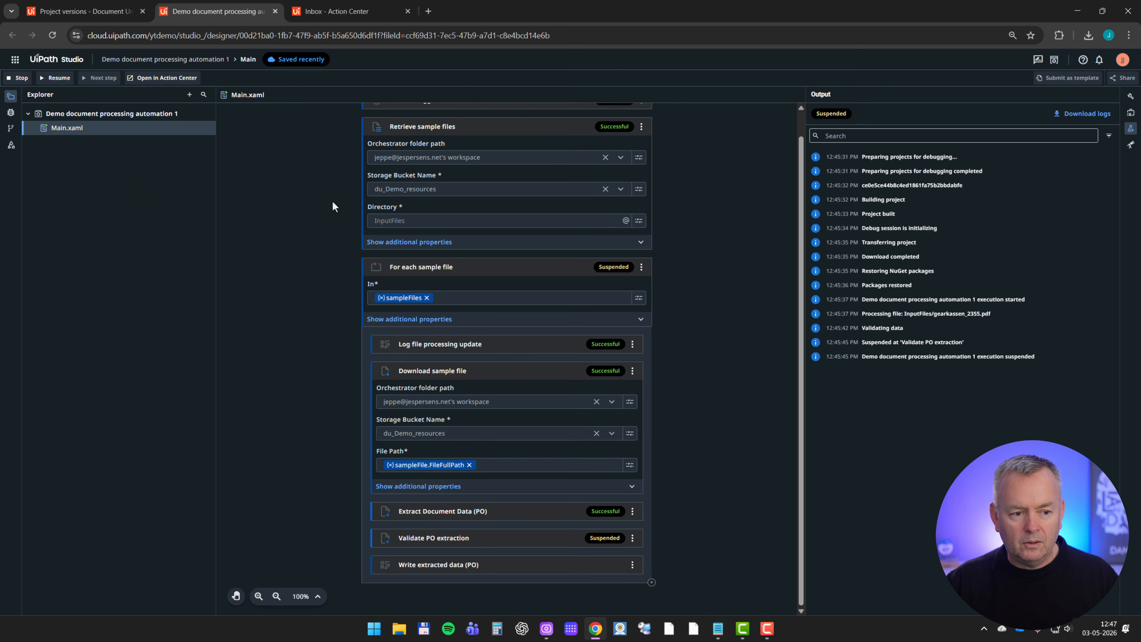
pyautogui.click(53, 78)
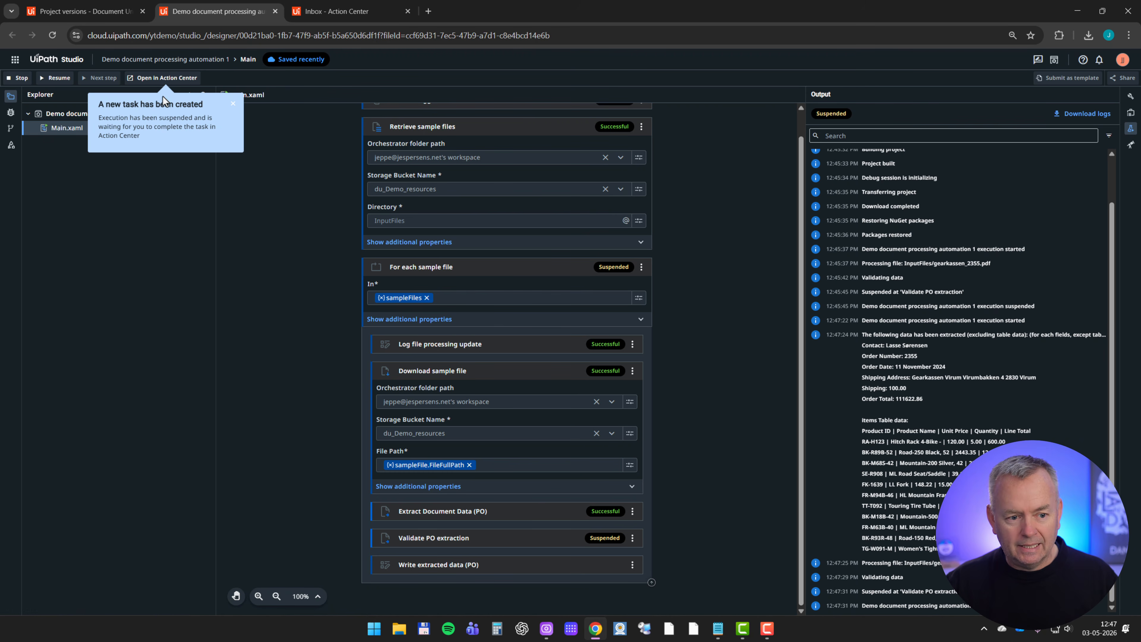
pyautogui.click(155, 79)
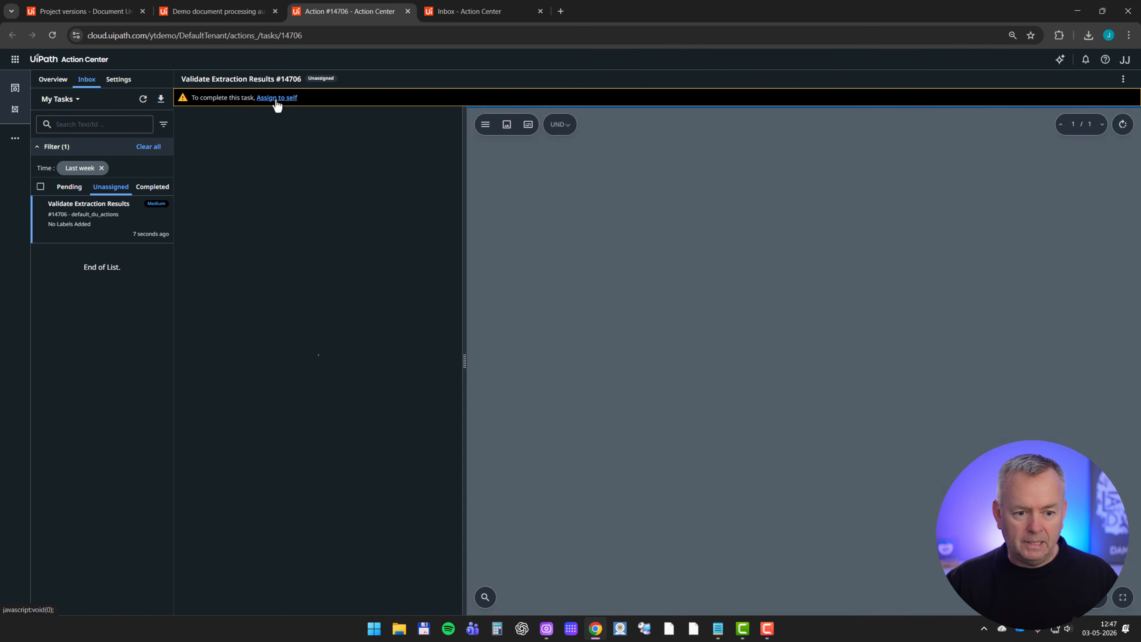
pyautogui.click(276, 98)
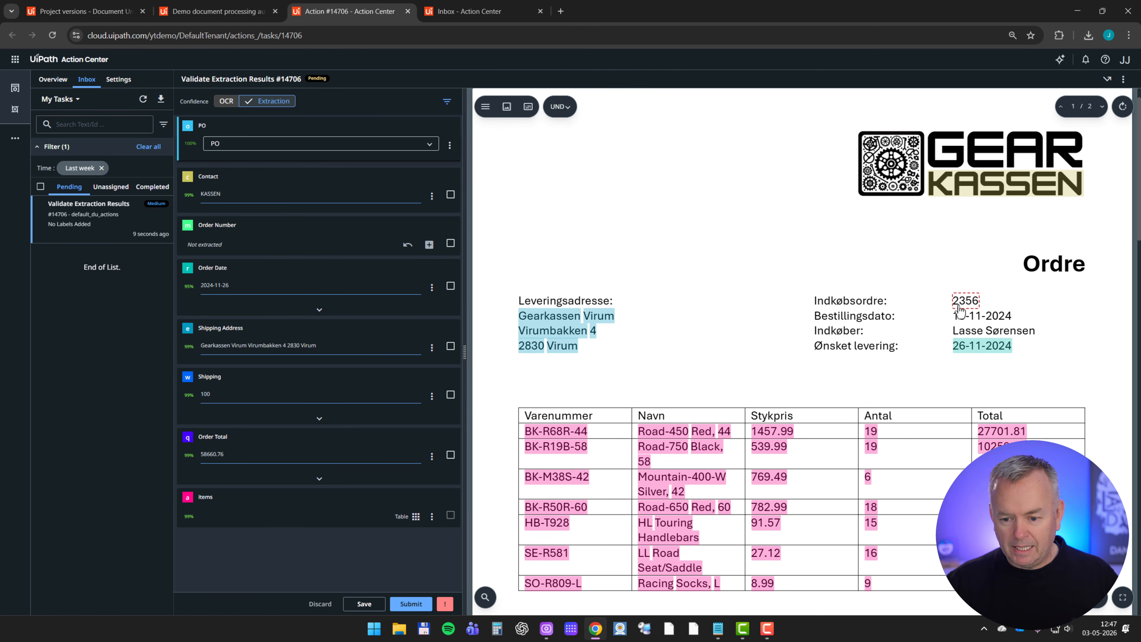
# Map the second purchase order's number, its Bestillingsdato 19-11-2024 and the buyer's name to Order Number, Order Date and Contact
pyautogui.click(961, 304)
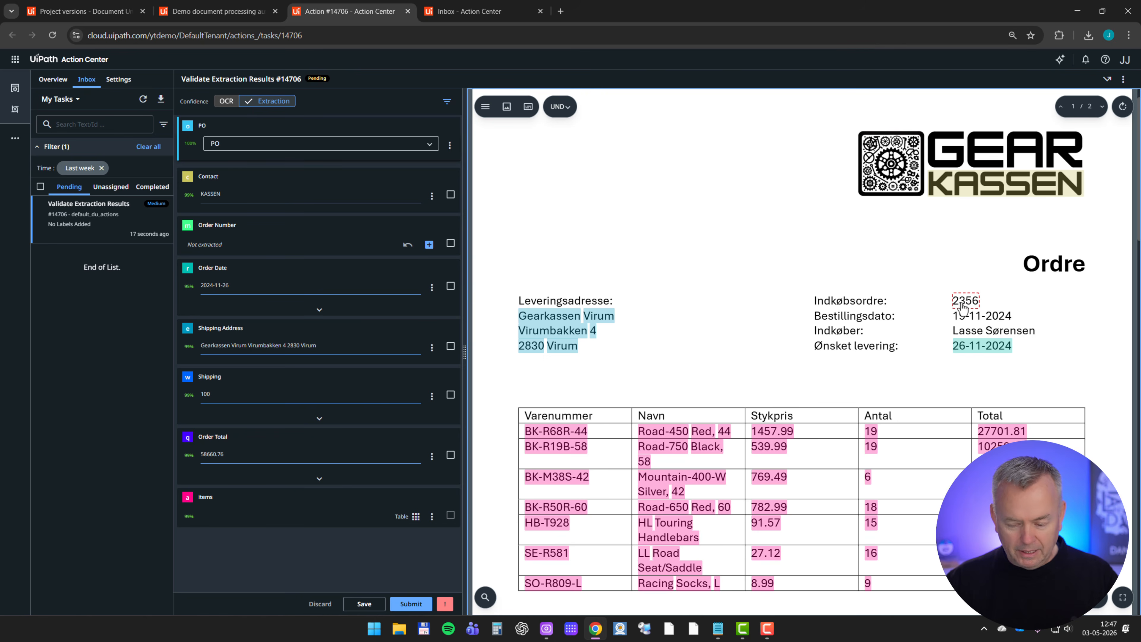
pyautogui.press('m')
pyautogui.click(963, 355)
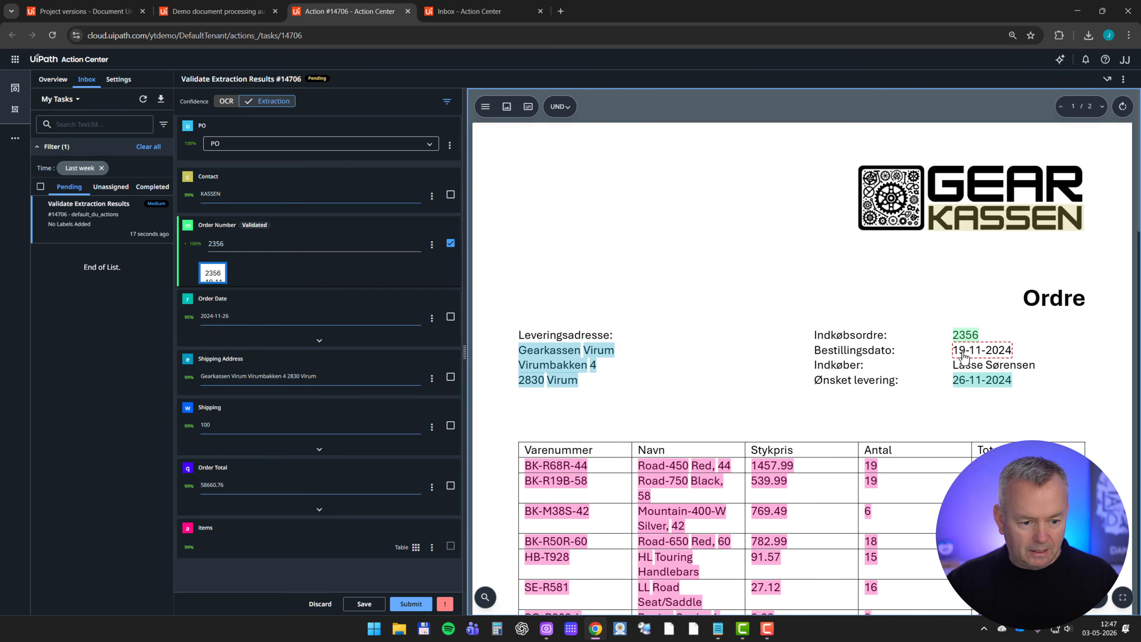
pyautogui.press('r')
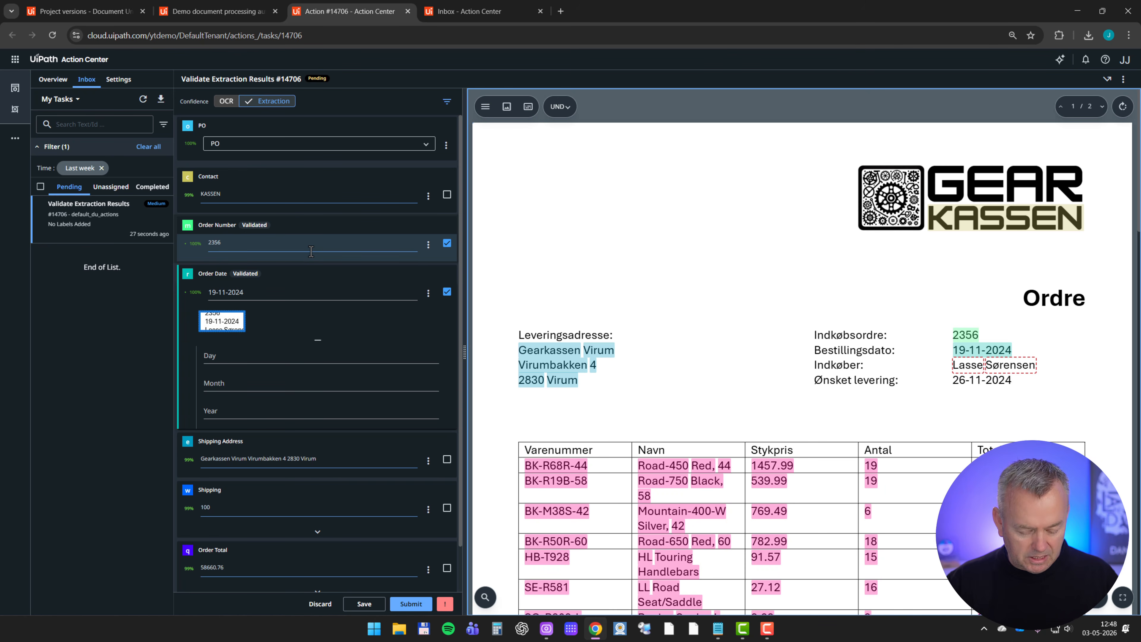
pyautogui.press('c')
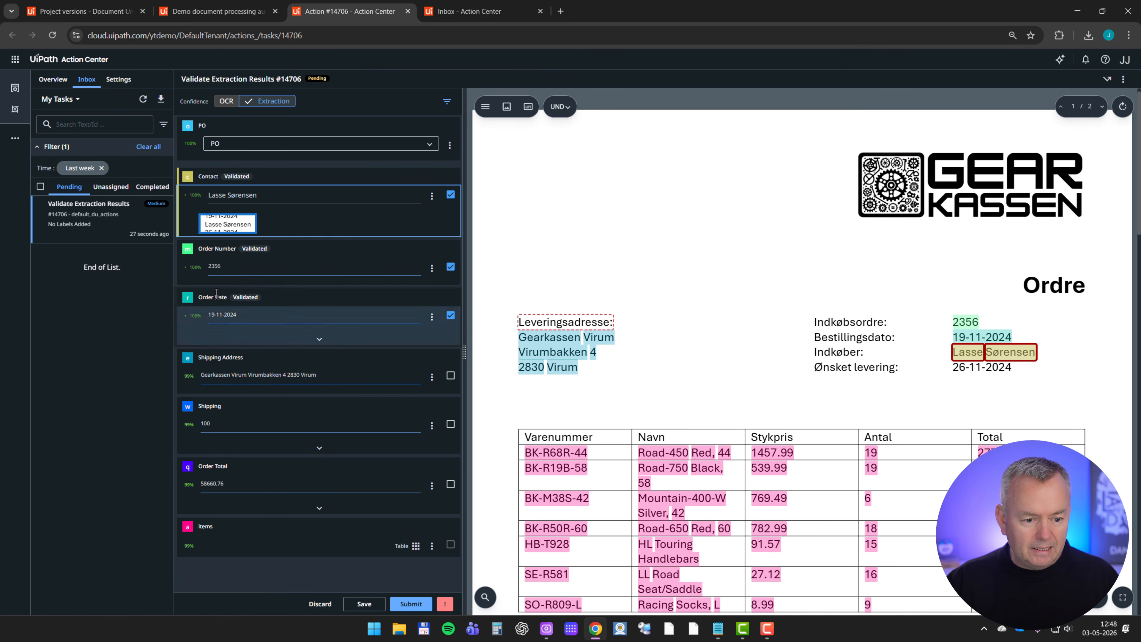
# Set the Order Date's Day to 19, Month to 11 and Year to 2024, and submit the validation task
pyautogui.click(319, 339)
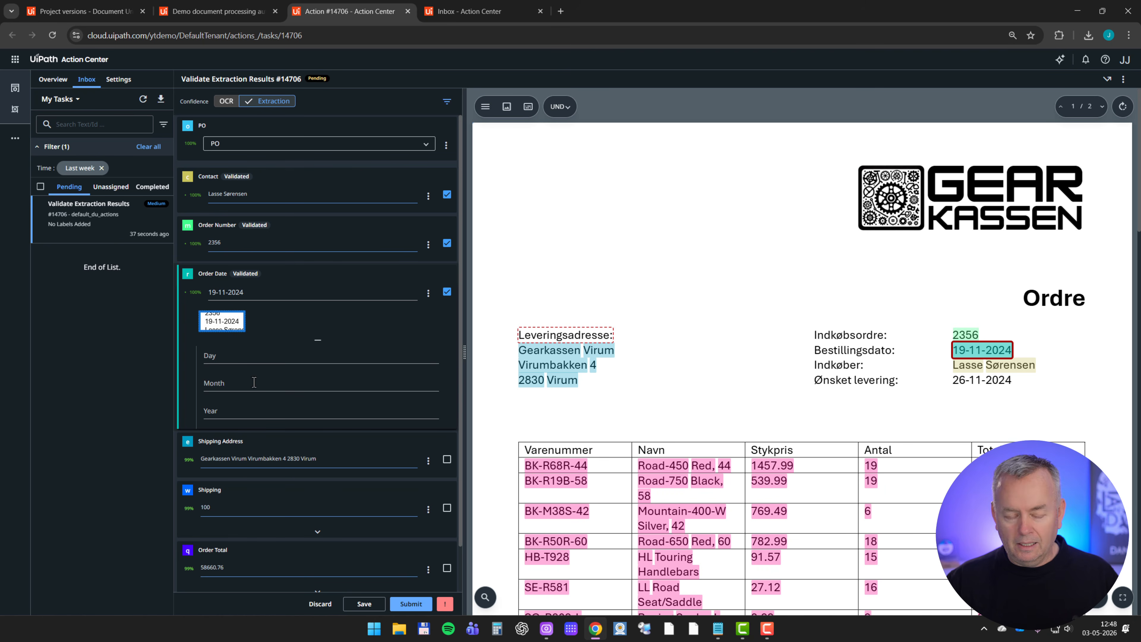
pyautogui.click(220, 356)
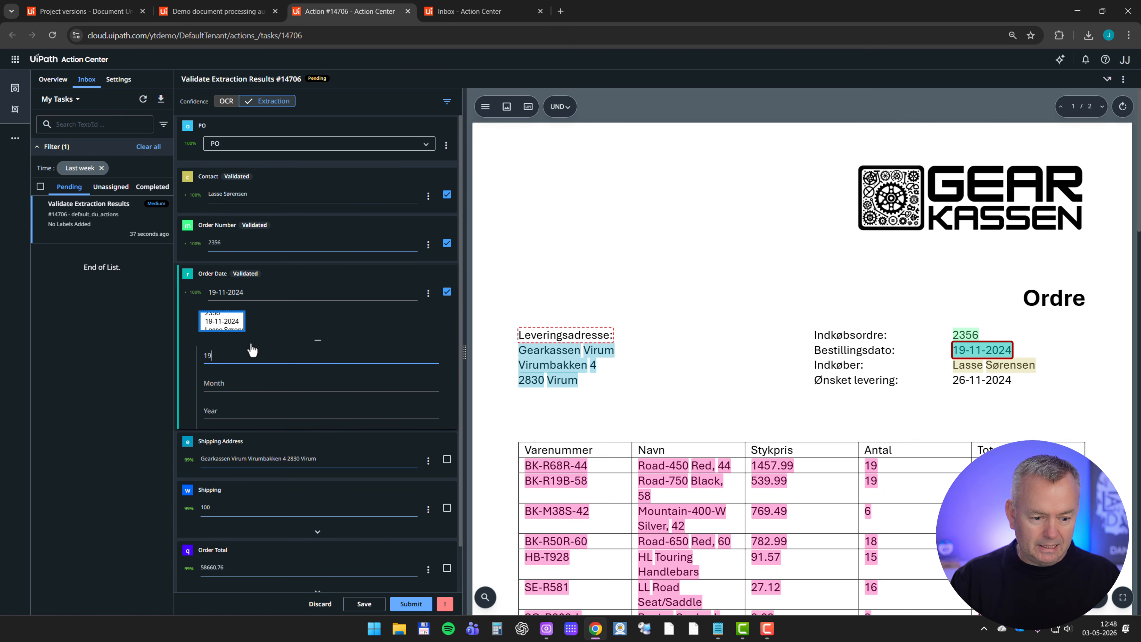
pyautogui.click(227, 383)
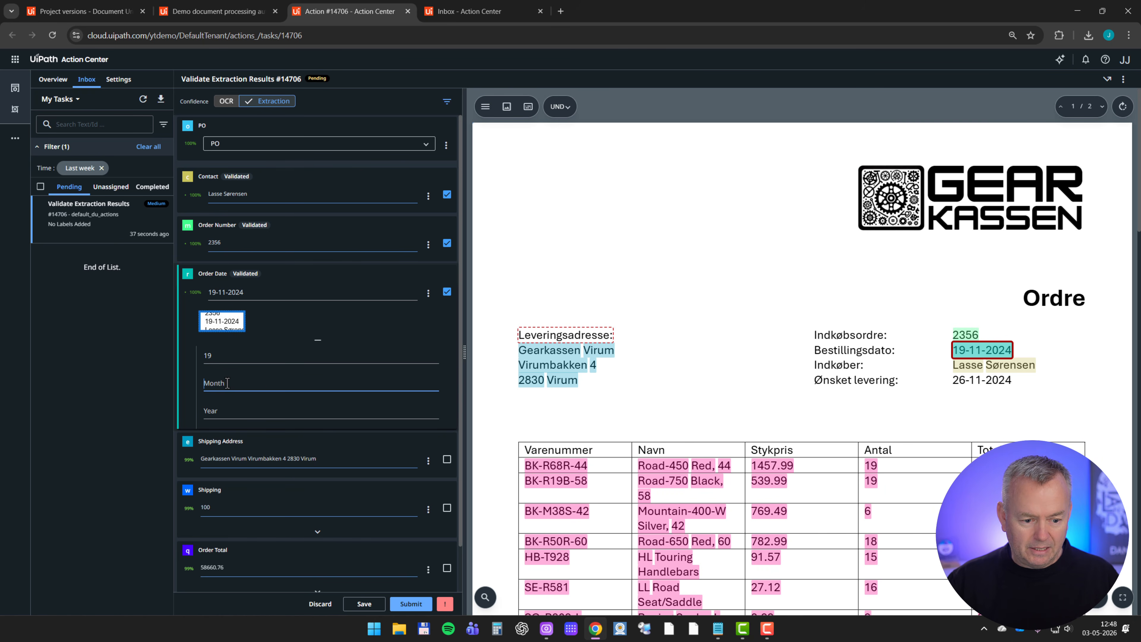
pyautogui.click(247, 411)
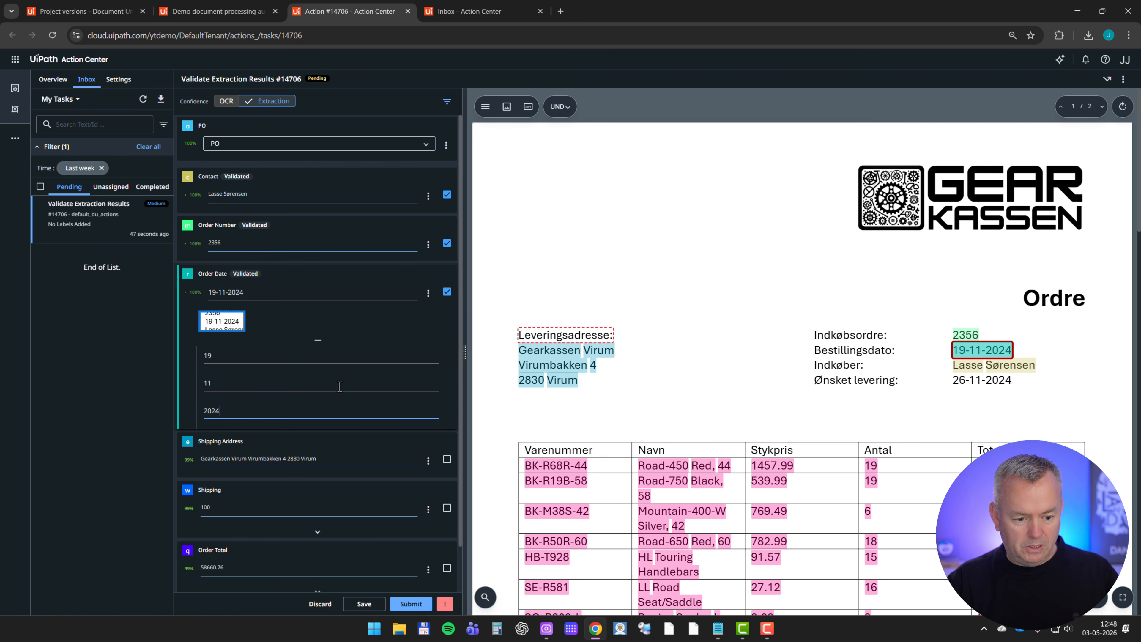
pyautogui.click(406, 606)
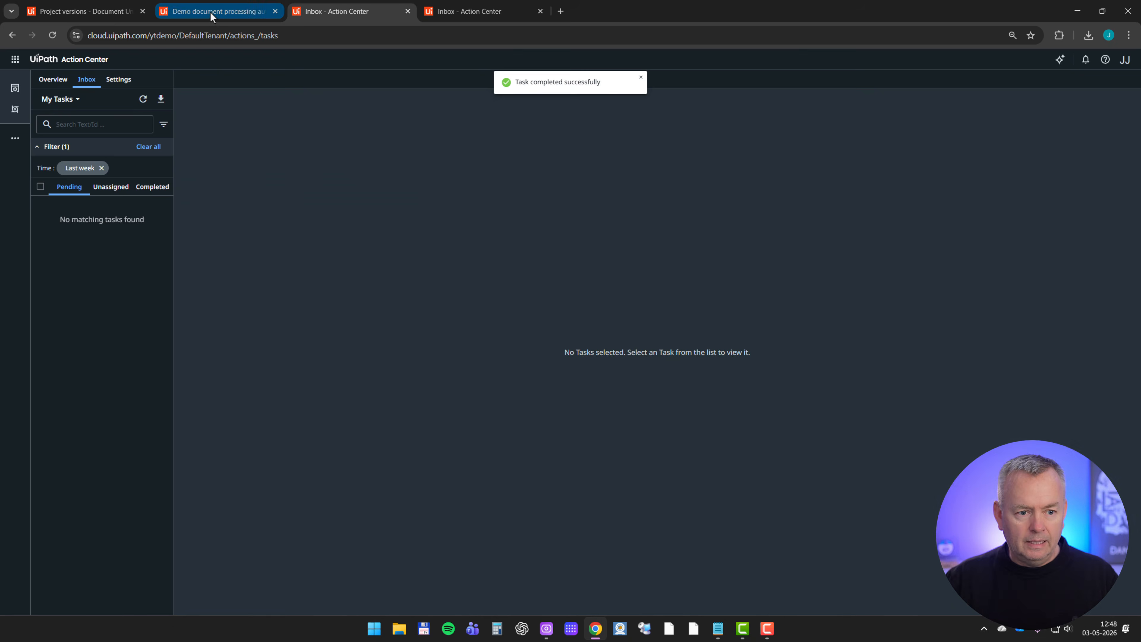
# Resume the automation's debug run in Studio and assign the third purchase order's validation task in Action Center to self
pyautogui.click(215, 11)
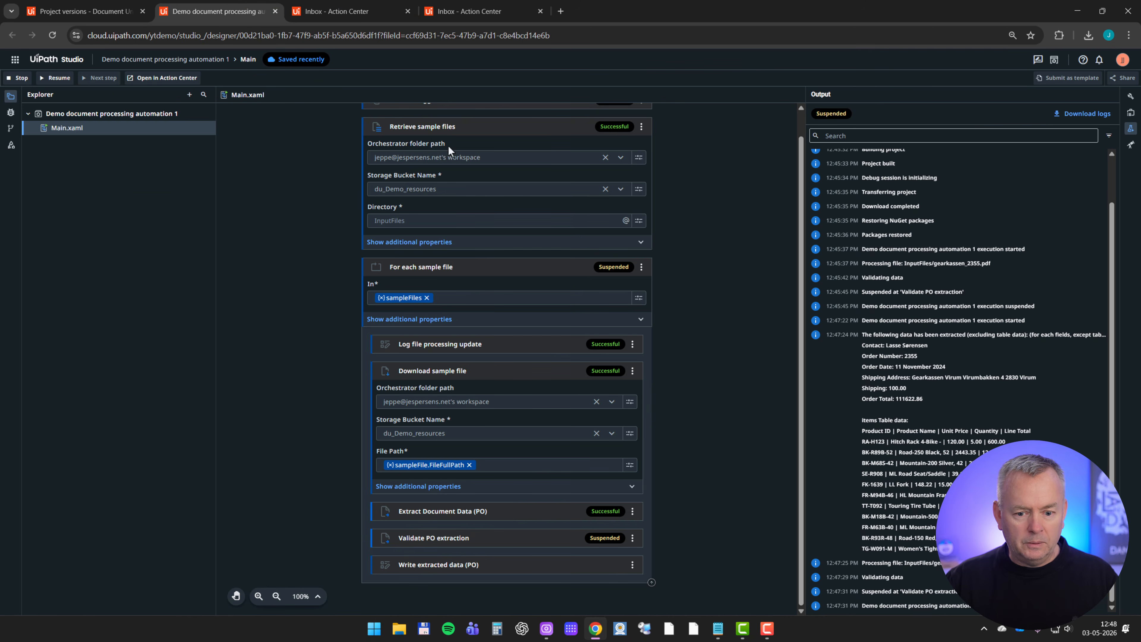
pyautogui.click(72, 79)
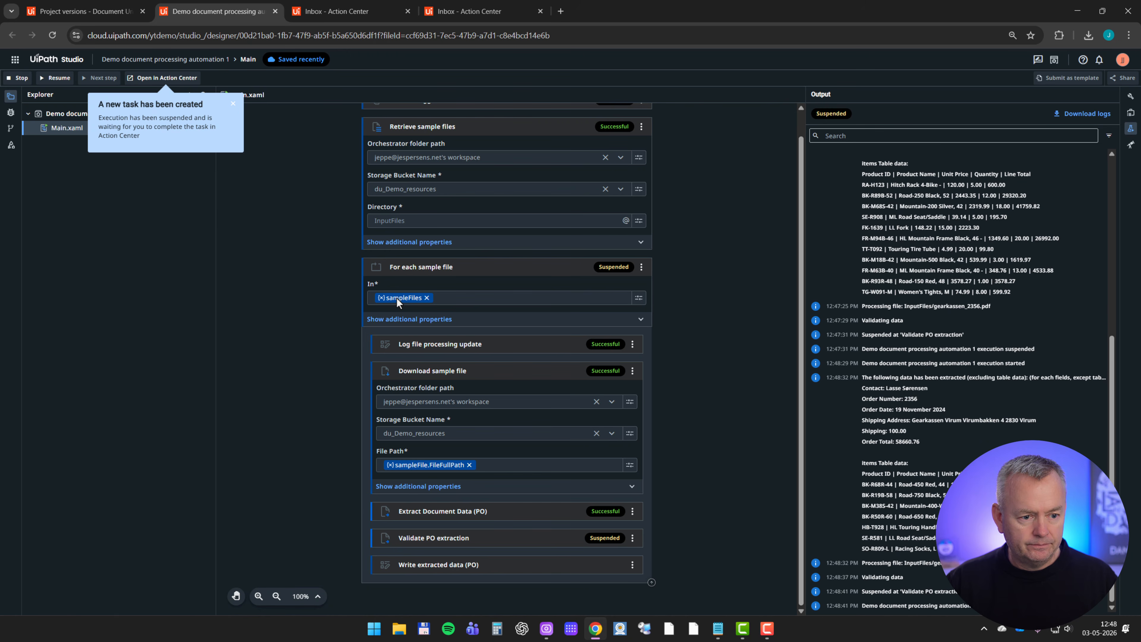
pyautogui.click(162, 78)
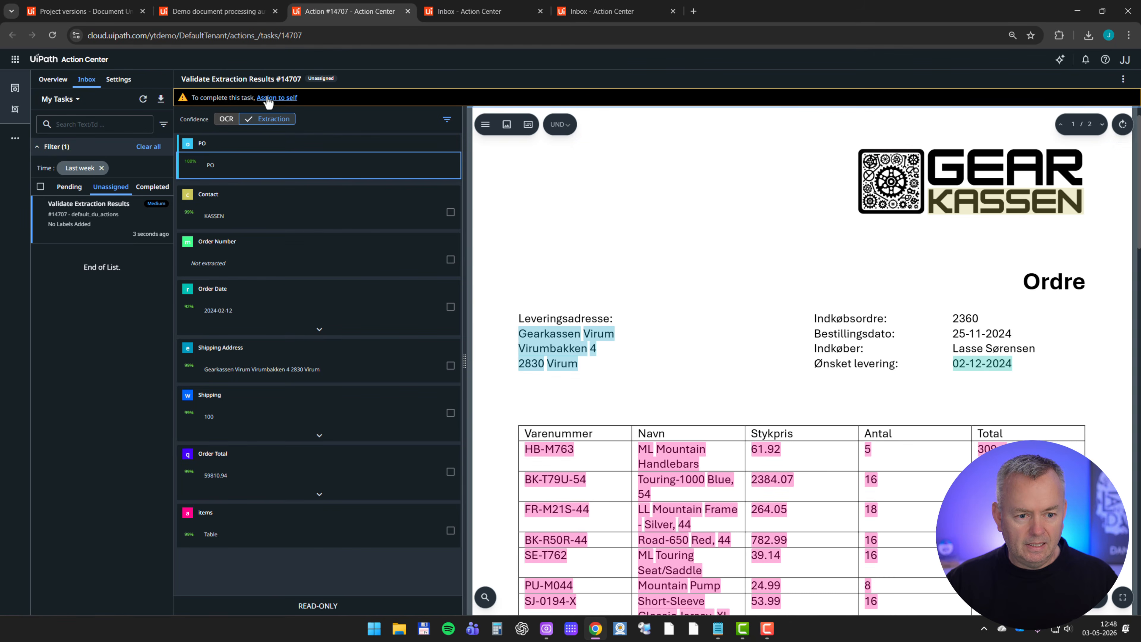
pyautogui.click(277, 98)
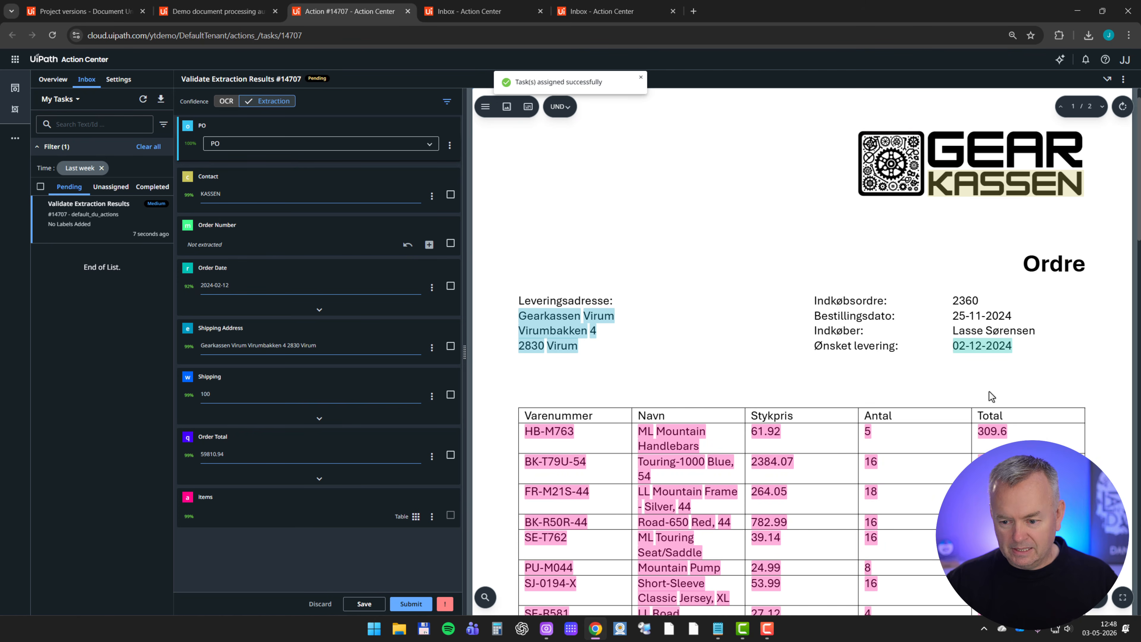
# Map the third purchase order's "Leveringsadresse:" label to Contact and its Bestillingsdato 25-11-2024 to Order Number, and submit the validation task
pyautogui.click(572, 306)
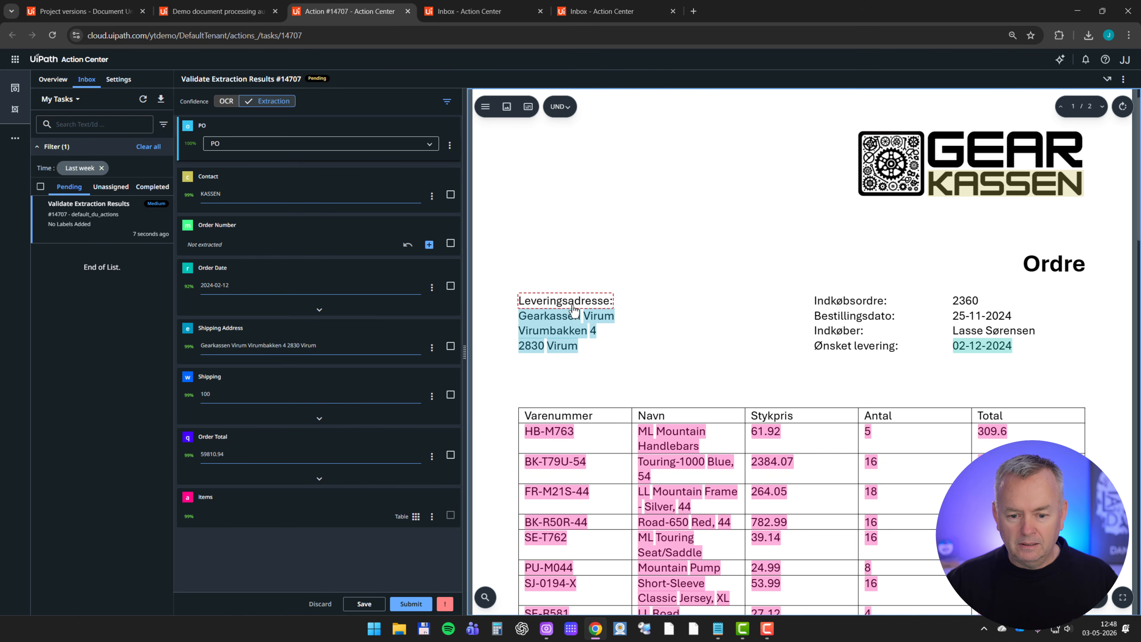
pyautogui.click(573, 308)
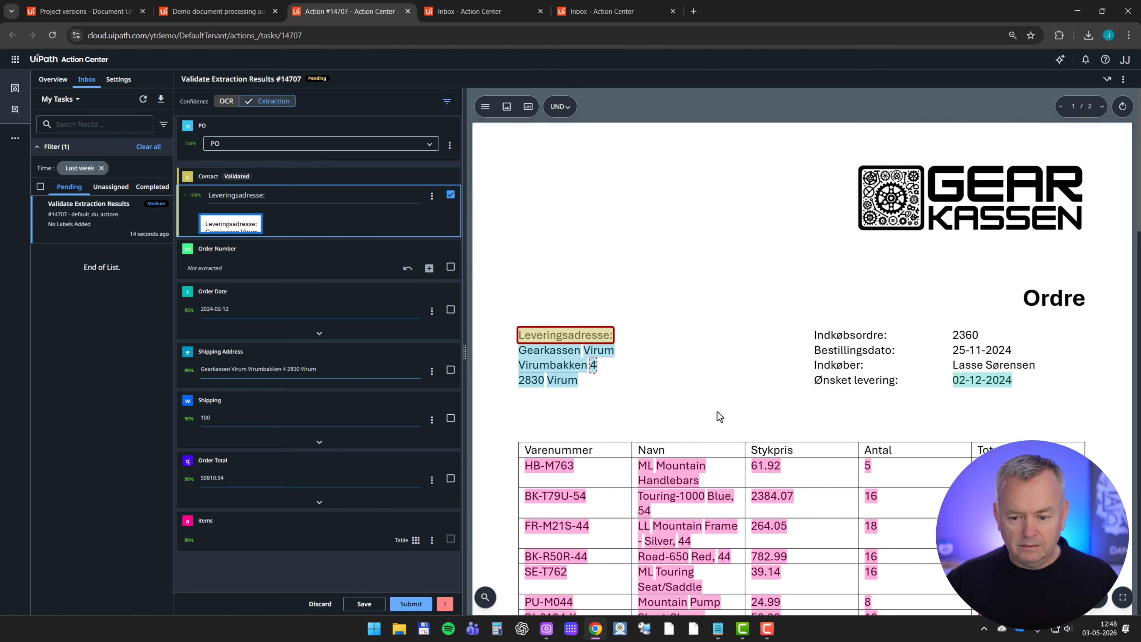
pyautogui.click(846, 354)
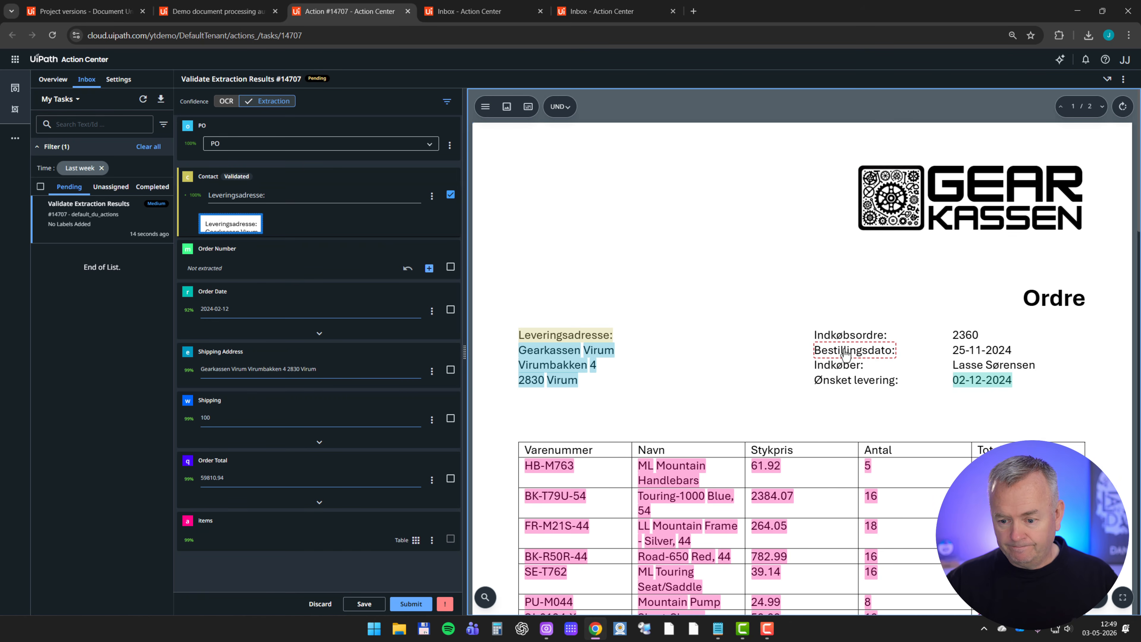
pyautogui.click(995, 355)
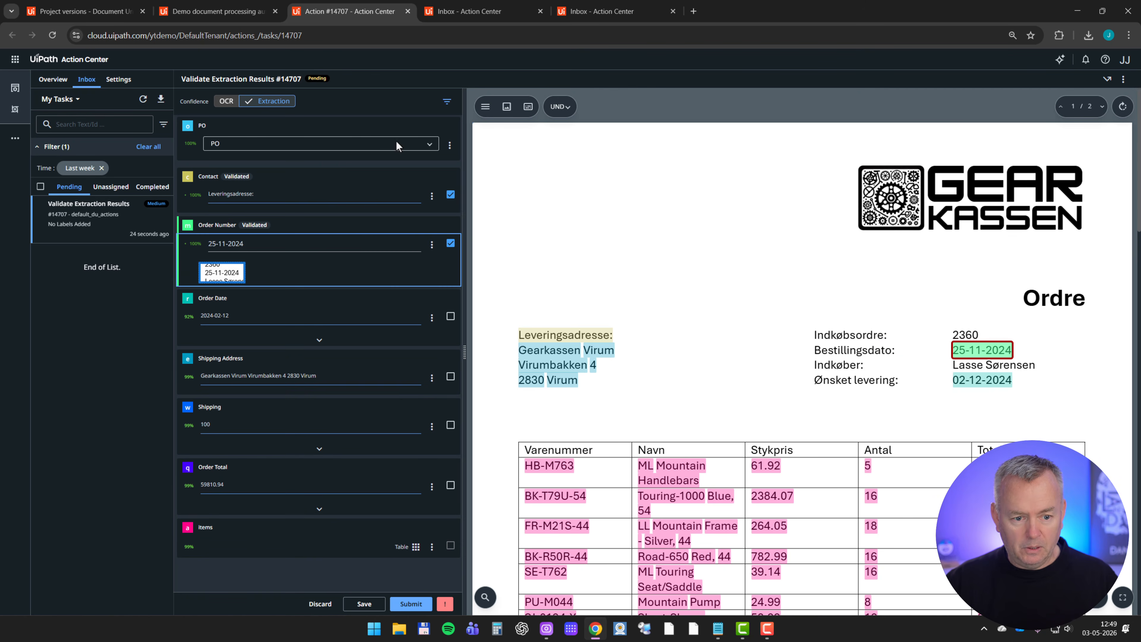
pyautogui.click(412, 604)
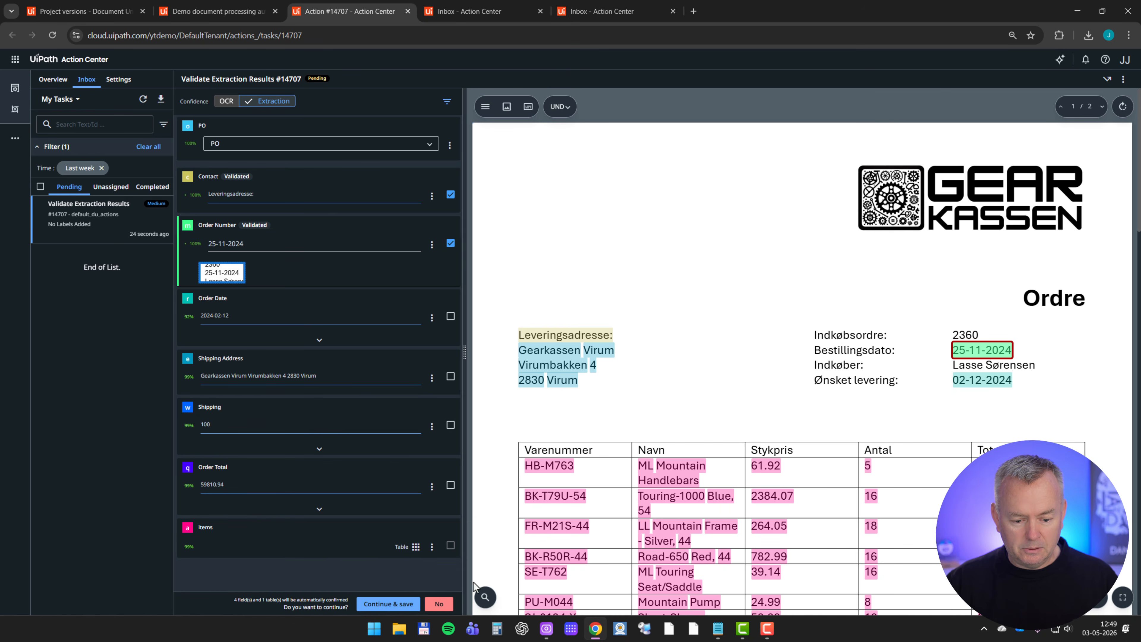
pyautogui.click(392, 607)
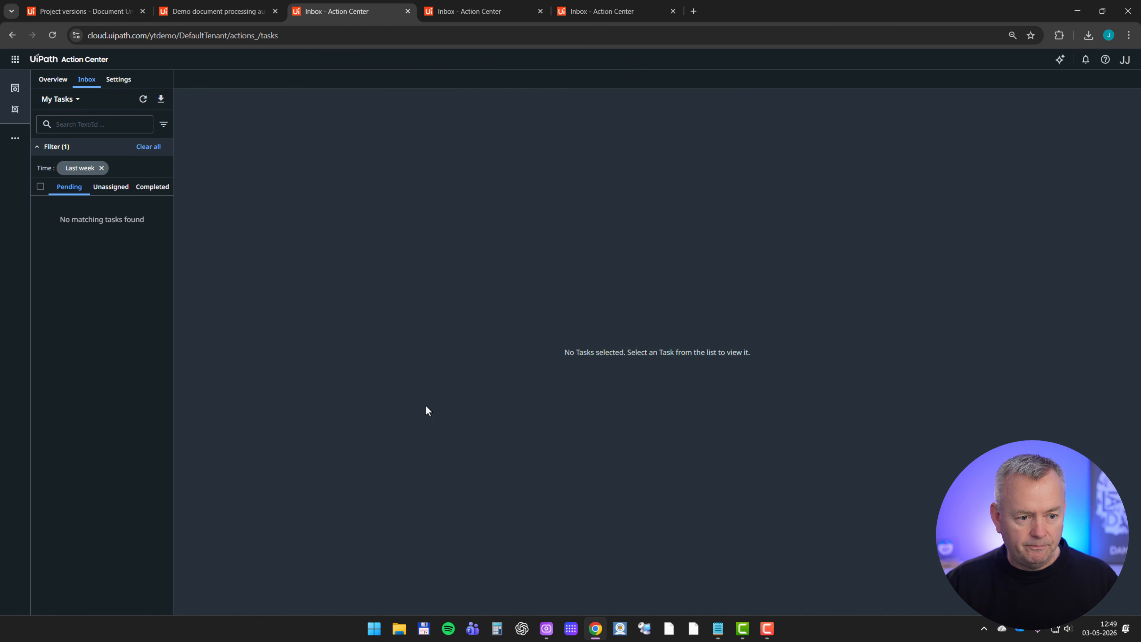
# Resume the debug run in Studio and submit the fourth purchase order's validation task with the buyer's name mapped to Contact
pyautogui.click(244, 11)
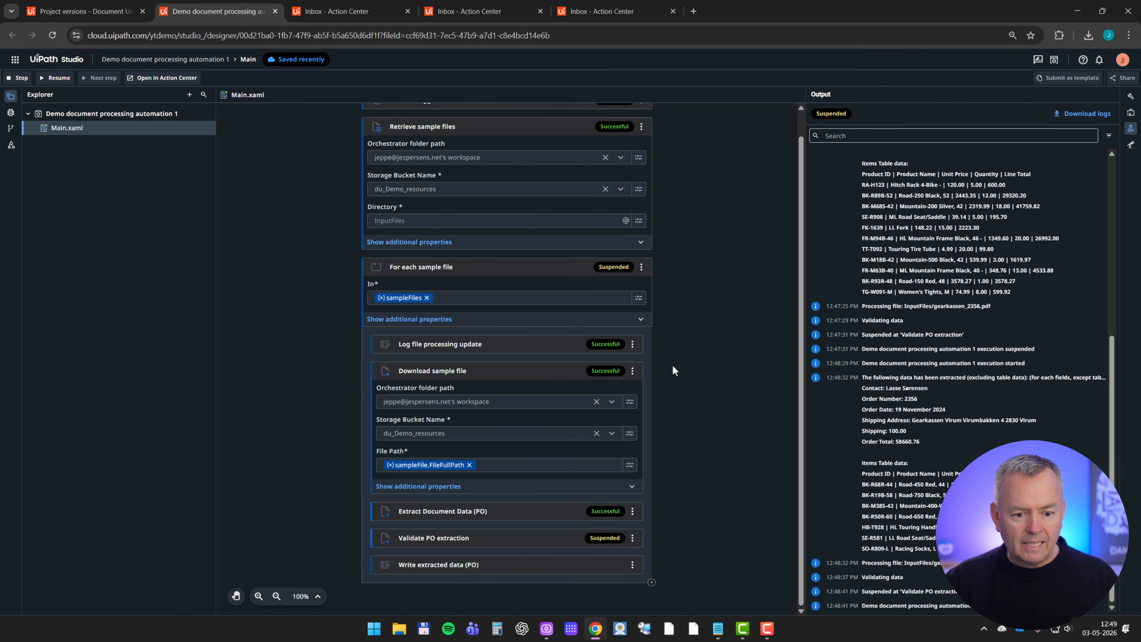
pyautogui.click(63, 79)
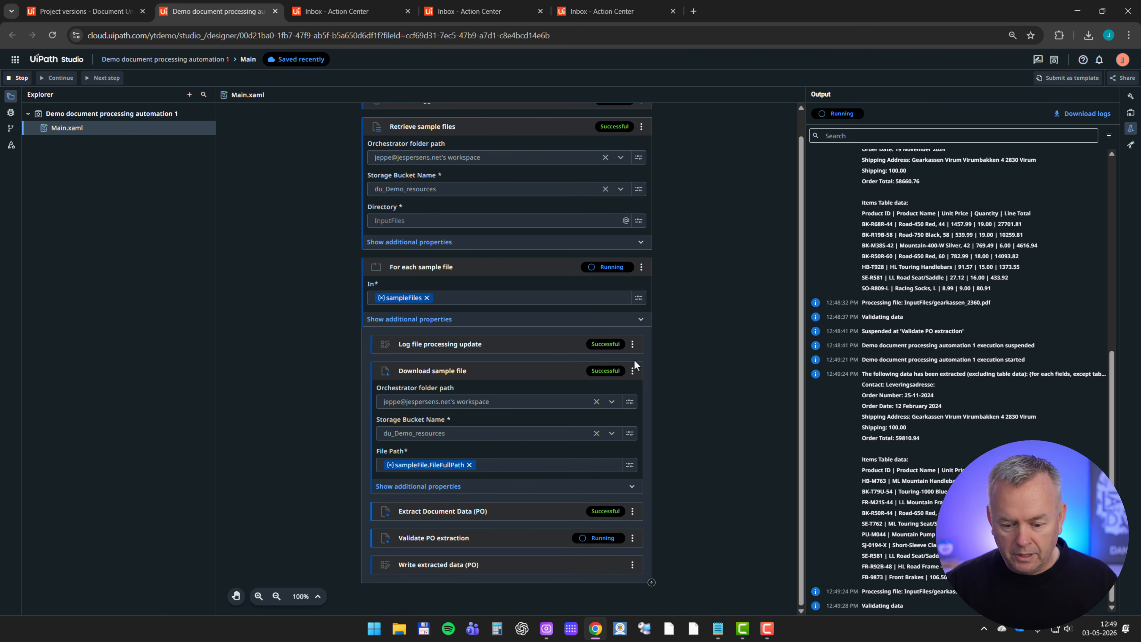
pyautogui.click(161, 78)
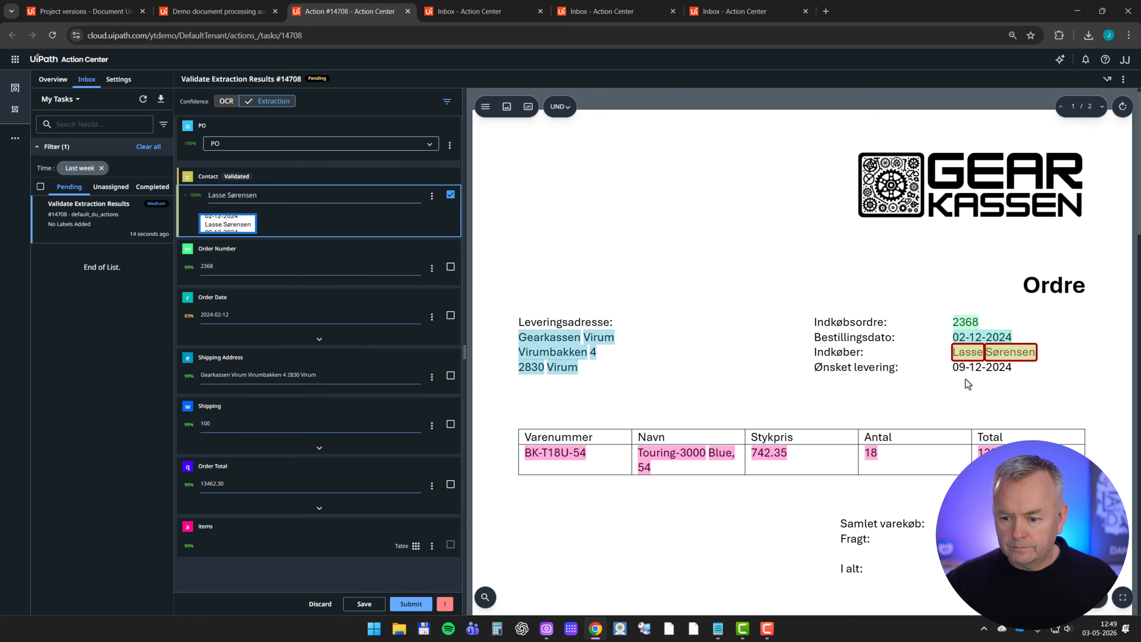
pyautogui.click(411, 604)
# Resume the debug run and validate the fifth purchase order with the buyer's name as Contact and 10 December 2024 as Order Date
pyautogui.click(211, 11)
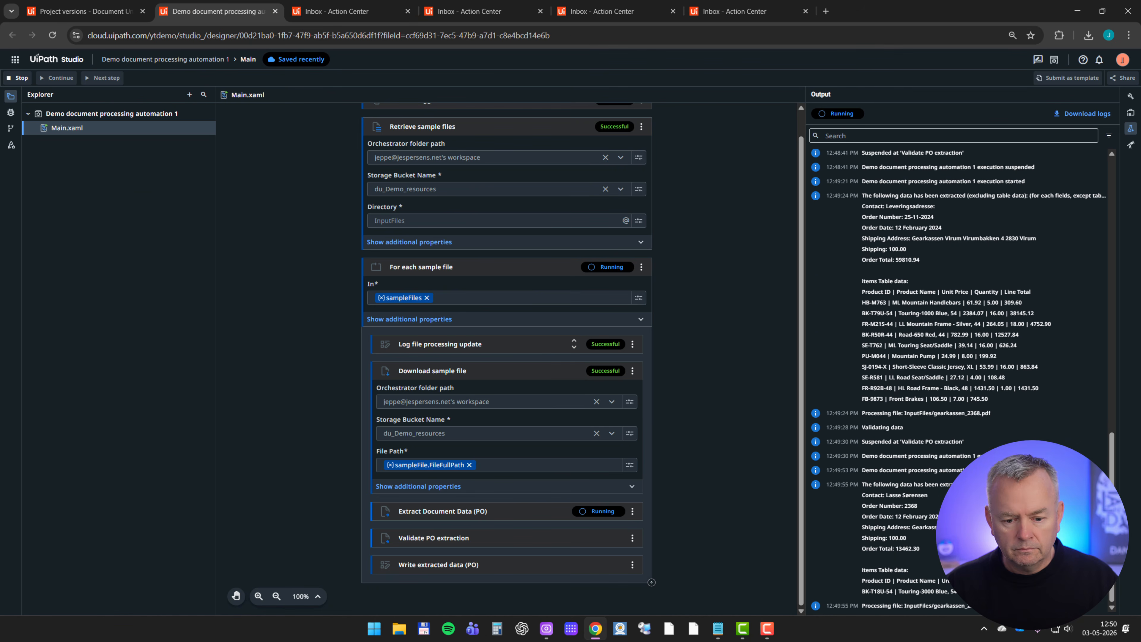
pyautogui.click(166, 78)
pyautogui.click(275, 96)
pyautogui.click(971, 321)
pyautogui.click(254, 355)
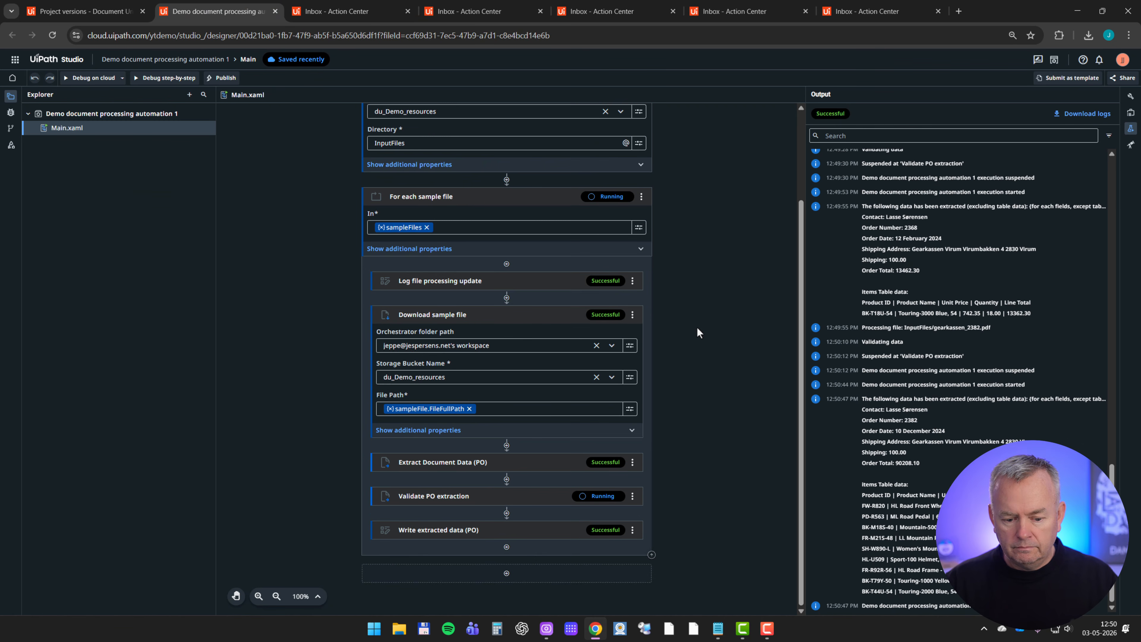
# Review the debug run's output log from the last processed file back to its beginning
pyautogui.scroll(3, 687, 328)
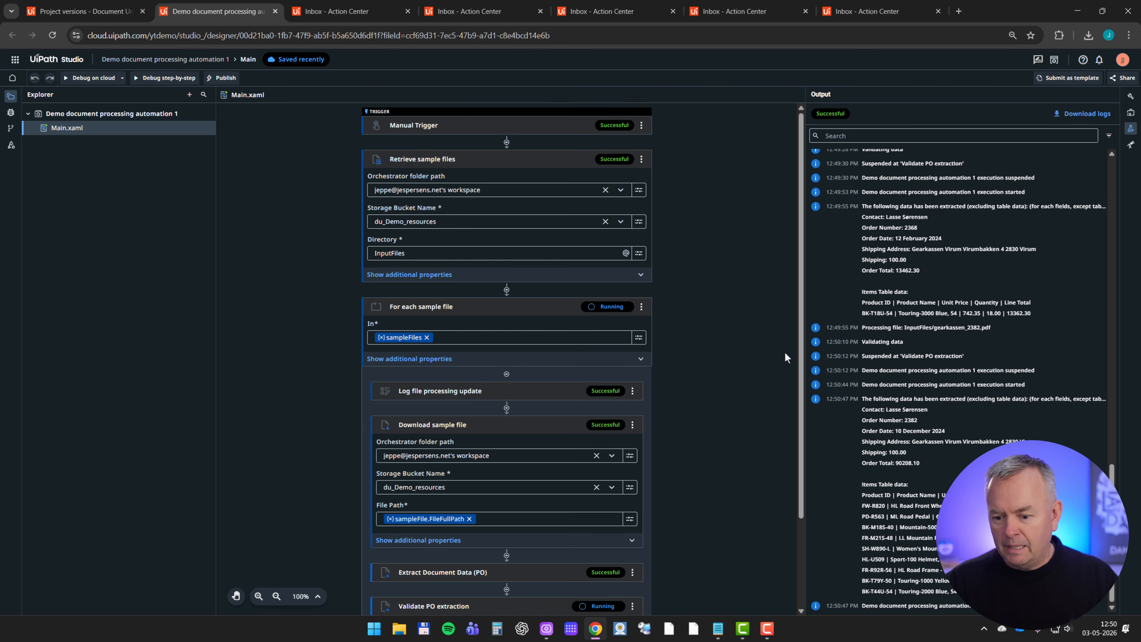
pyautogui.scroll(15, 895, 247)
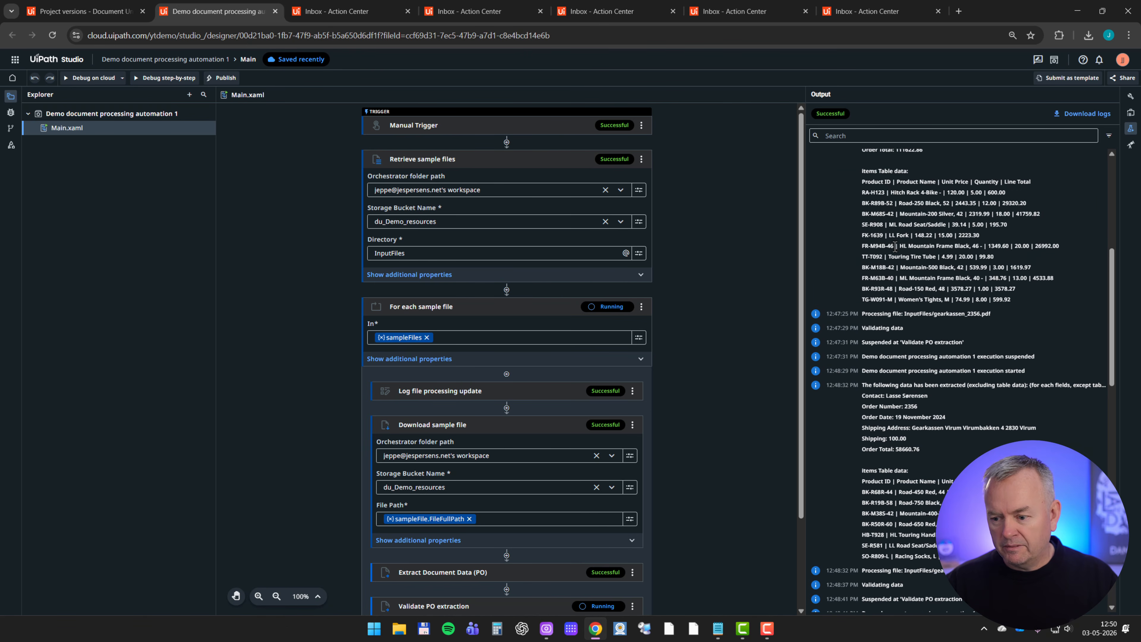
pyautogui.scroll(6, 896, 249)
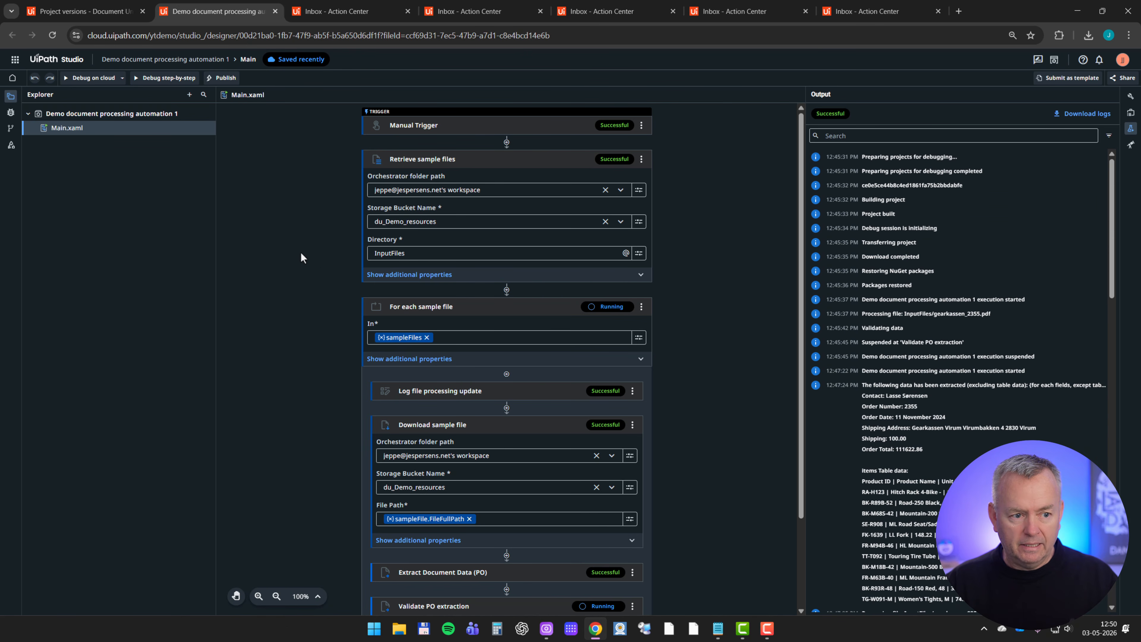
# Close the leftover Action Center tabs and open the Document Understanding project's list of processed documents
pyautogui.click(402, 17)
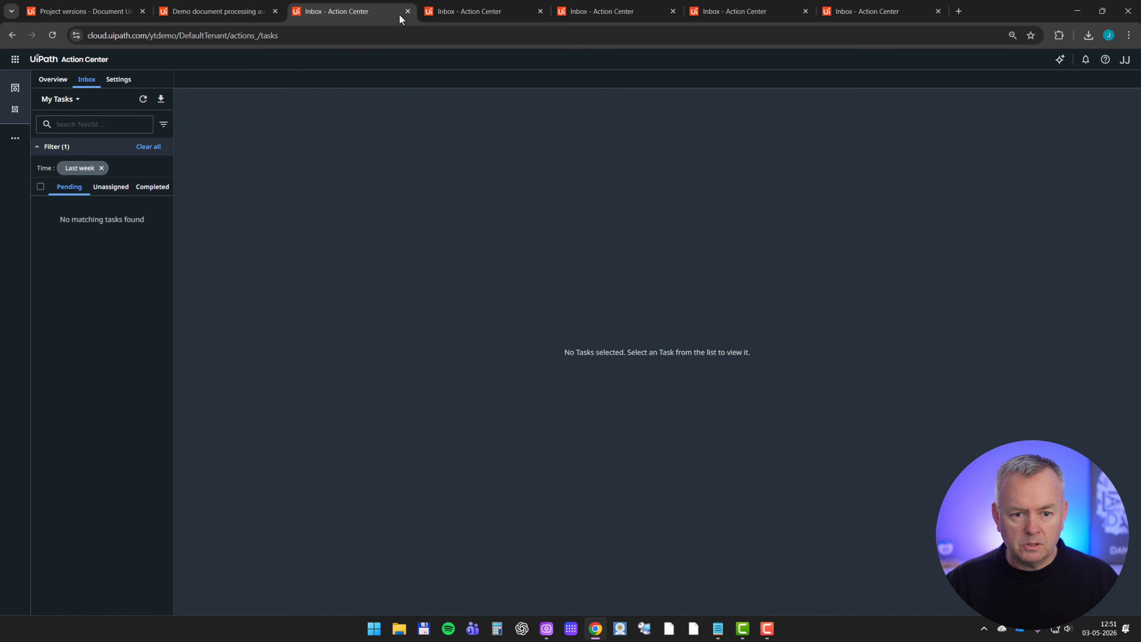
pyautogui.click(408, 11)
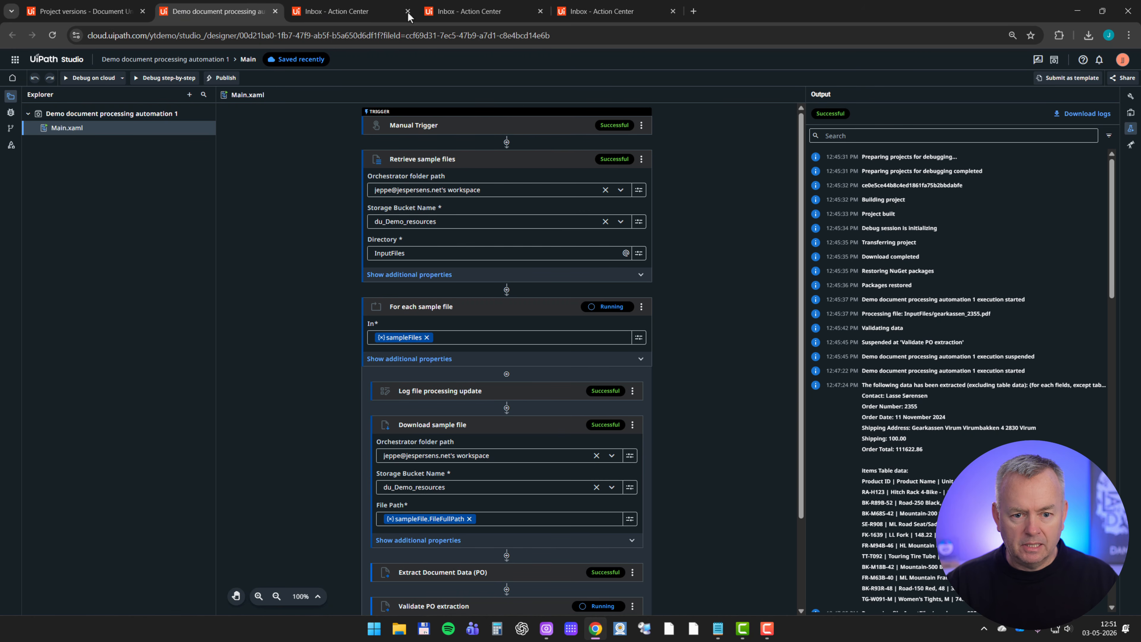
pyautogui.click(83, 12)
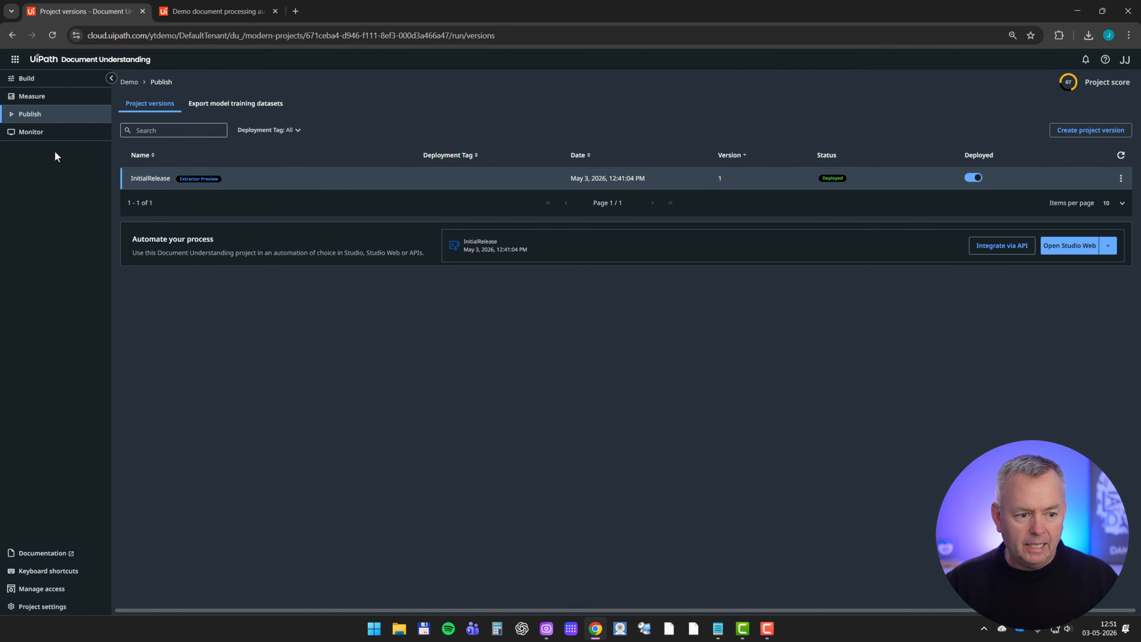
pyautogui.click(36, 133)
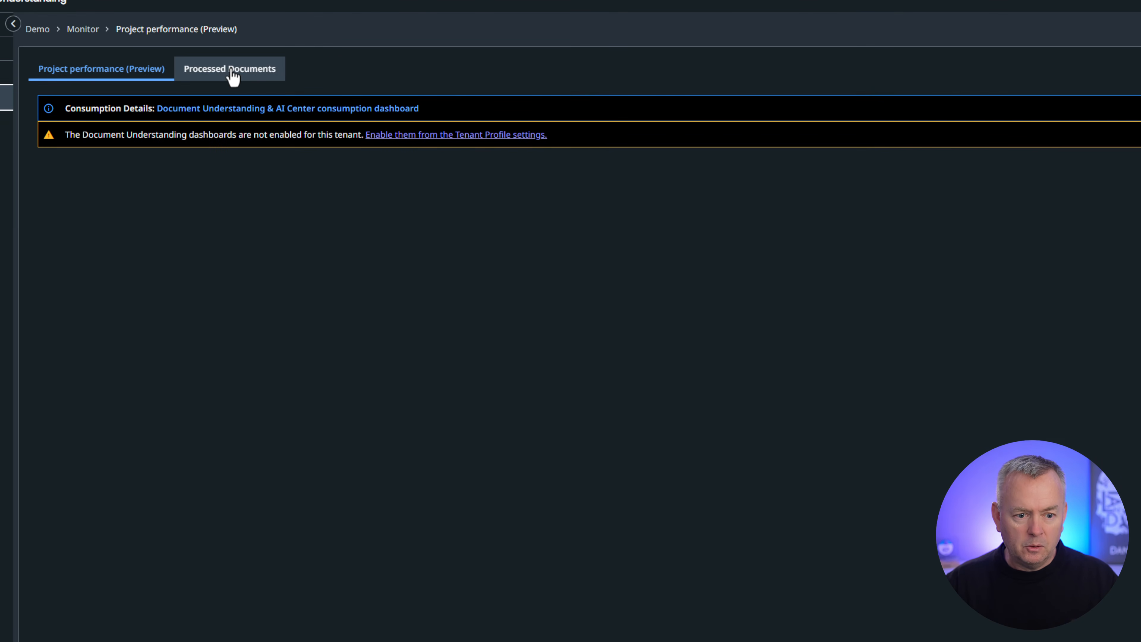
pyautogui.click(231, 70)
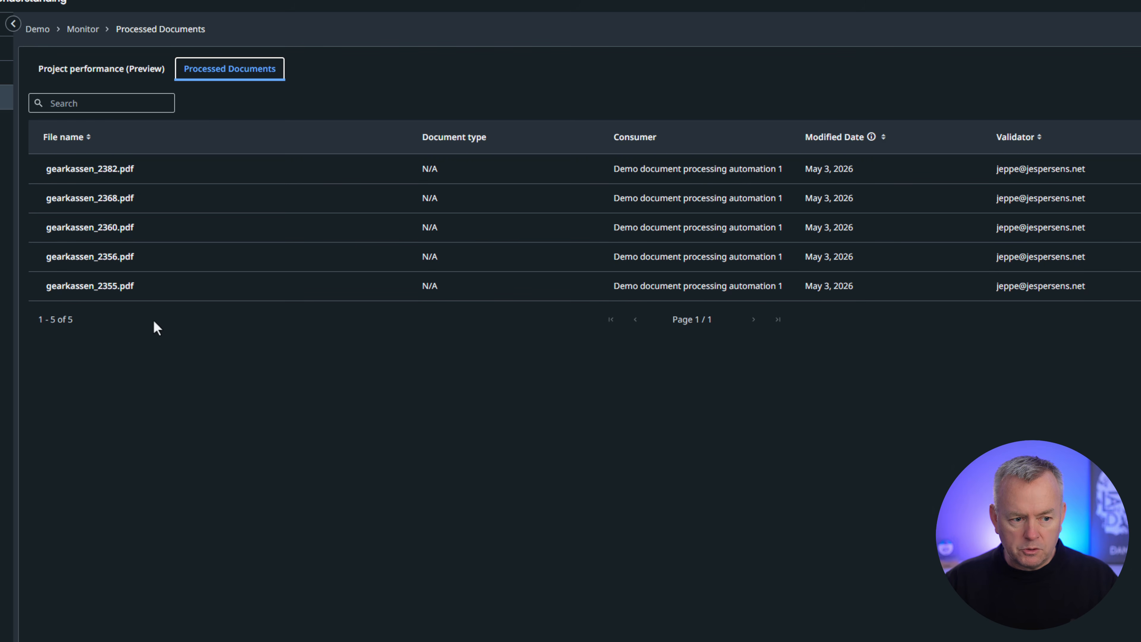
# Return to the project's build page, refresh it and open the PO document type's exceptions for review
pyautogui.click(36, 35)
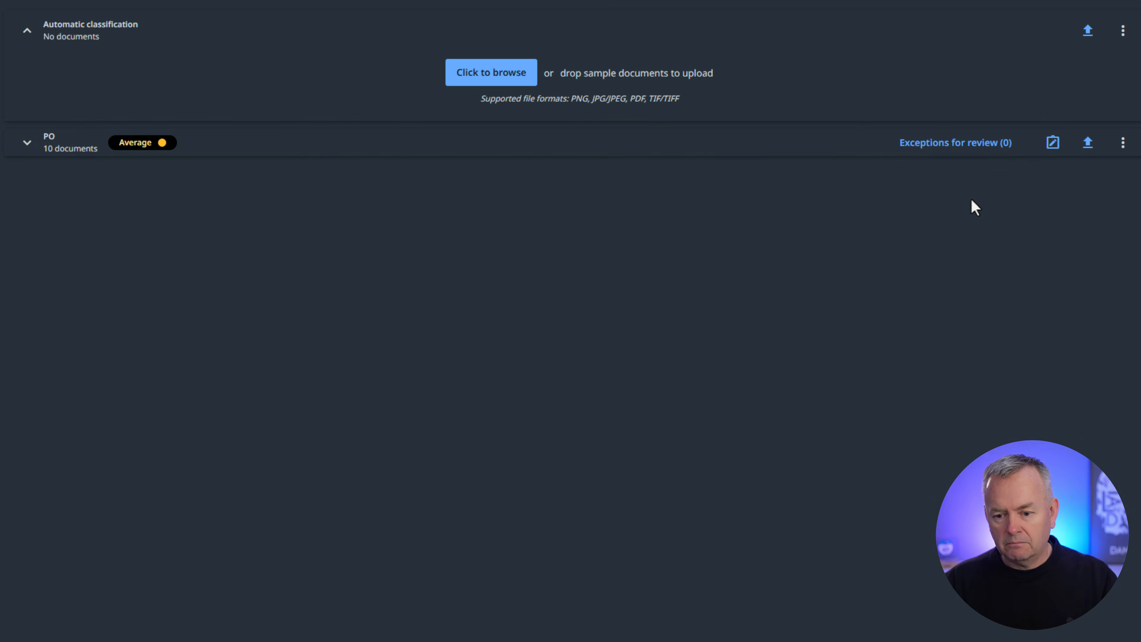
pyautogui.press('F5')
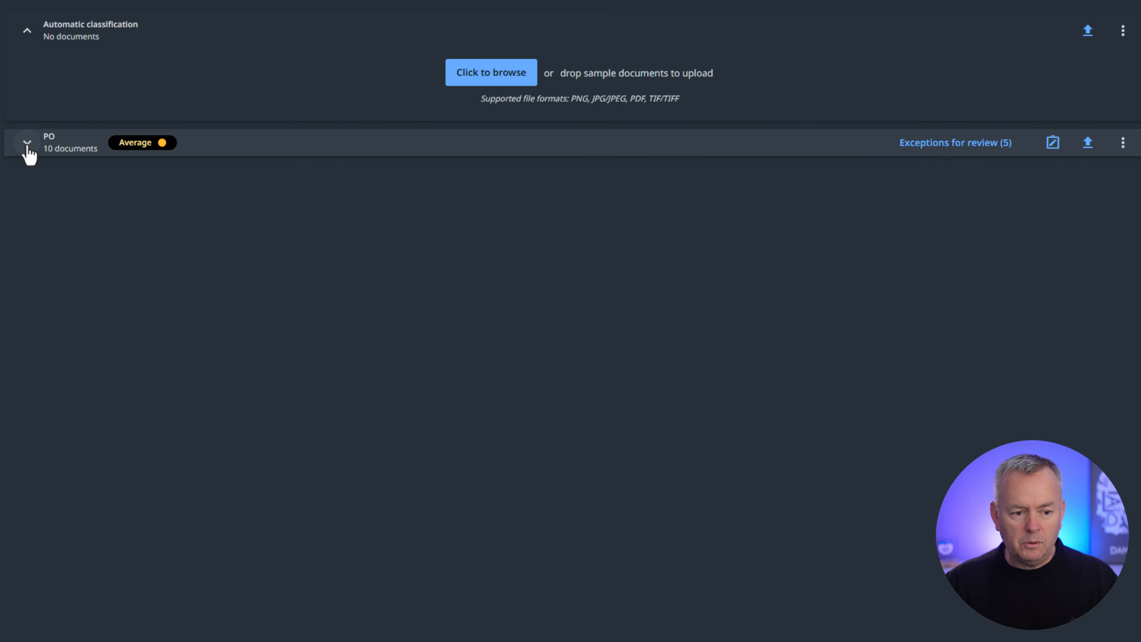
pyautogui.click(944, 145)
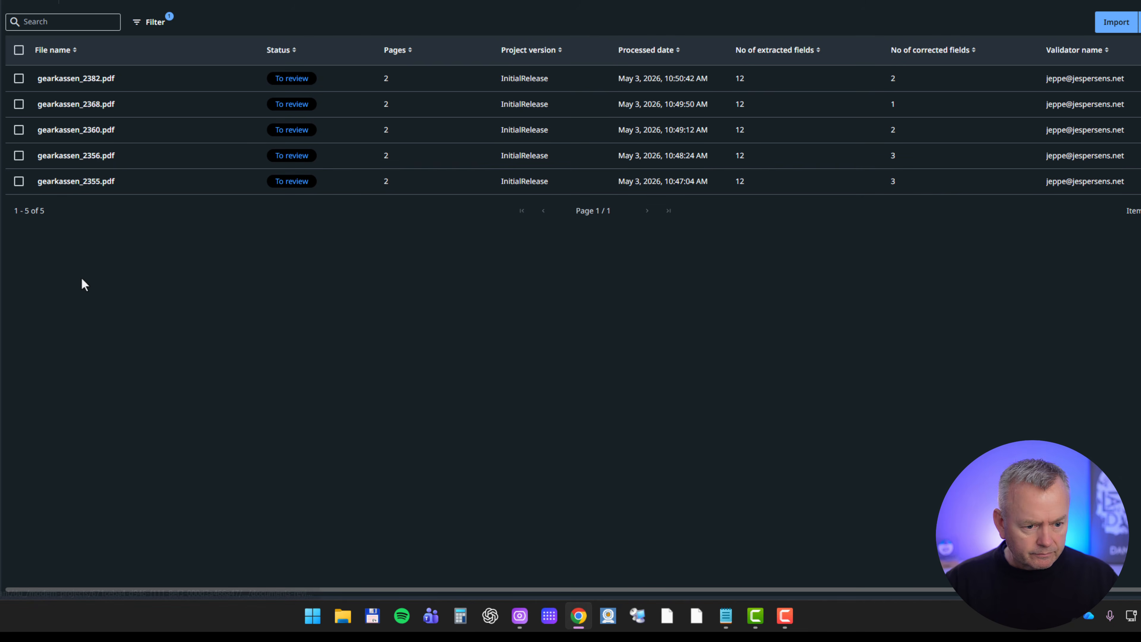
# Open gearkassen_2382.pdf from the exceptions and examine the predicted values of its extracted table
pyautogui.click(83, 79)
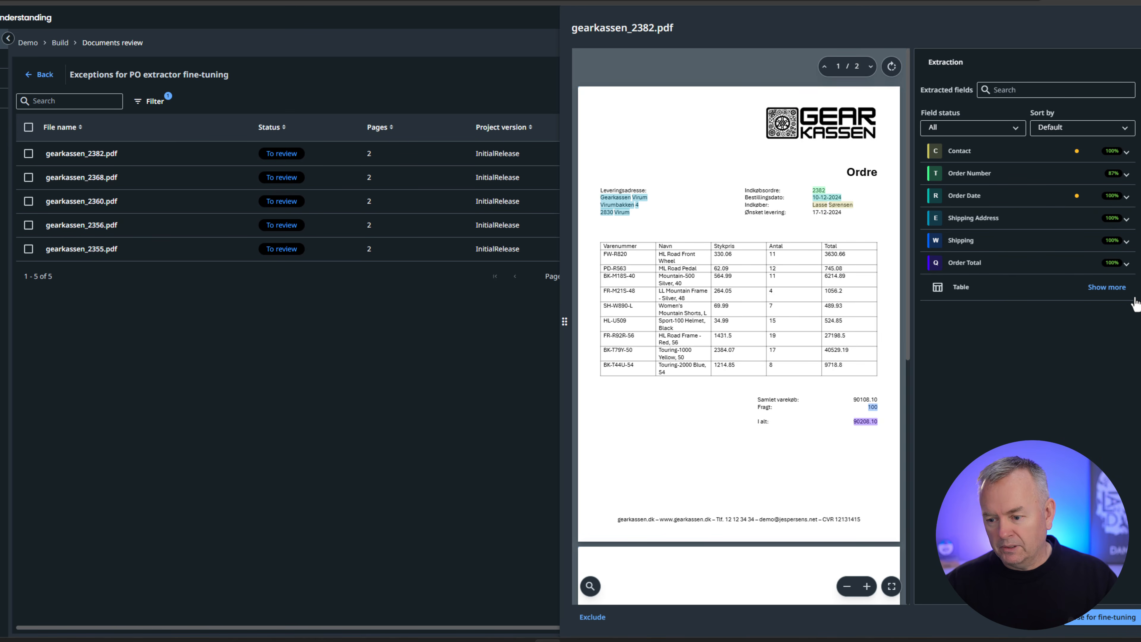
pyautogui.click(1108, 286)
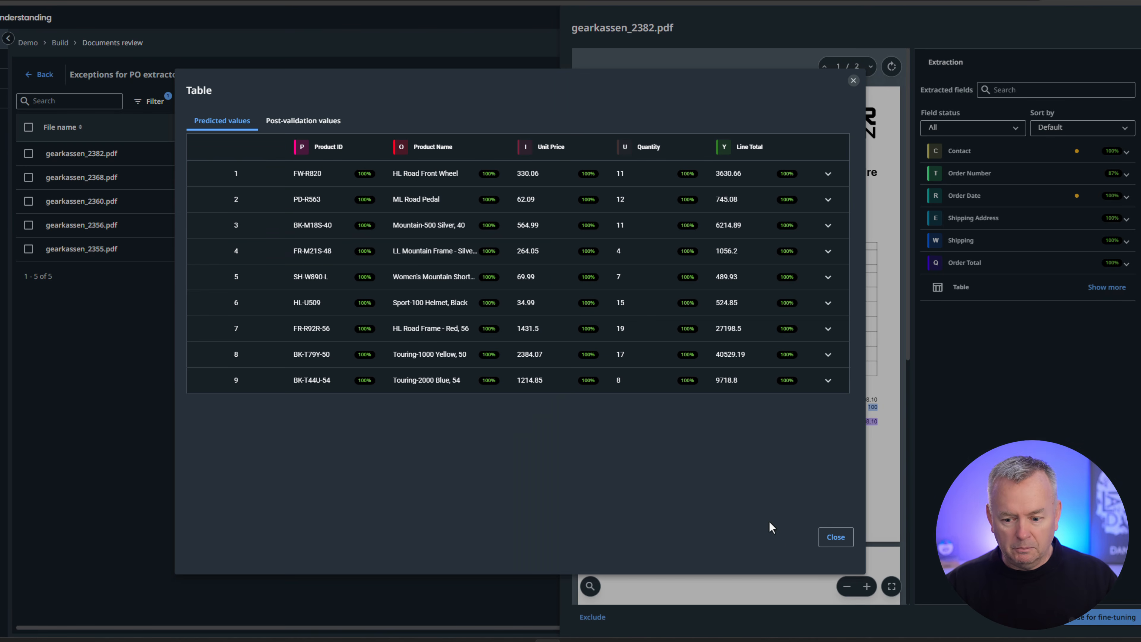
pyautogui.click(835, 536)
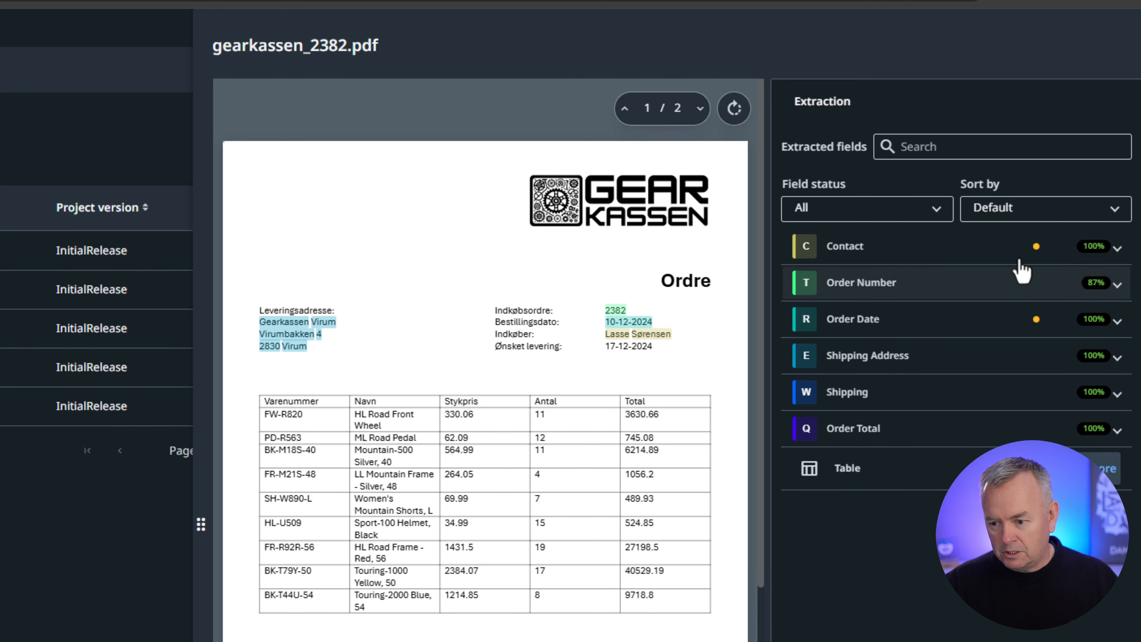
# Check the Contact field's predicted, corrected and reference values in gearkassen_2382.pdf and import the document for fine-tuning with confirmed annotations
pyautogui.click(1052, 255)
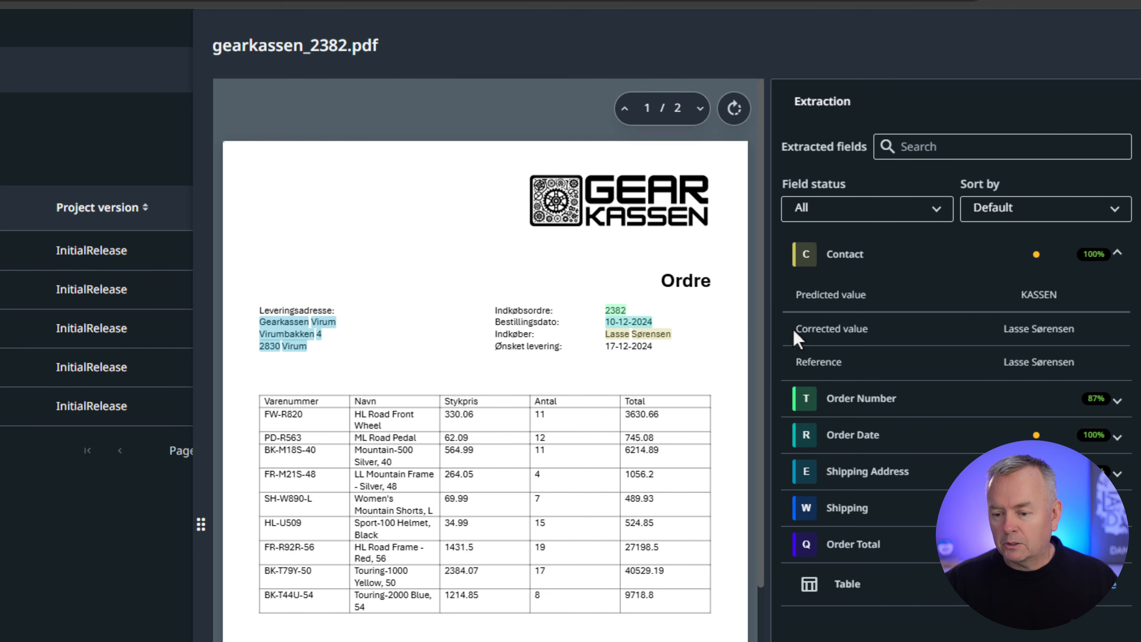
pyautogui.moveTo(794, 332); pyautogui.dragTo(1099, 330)
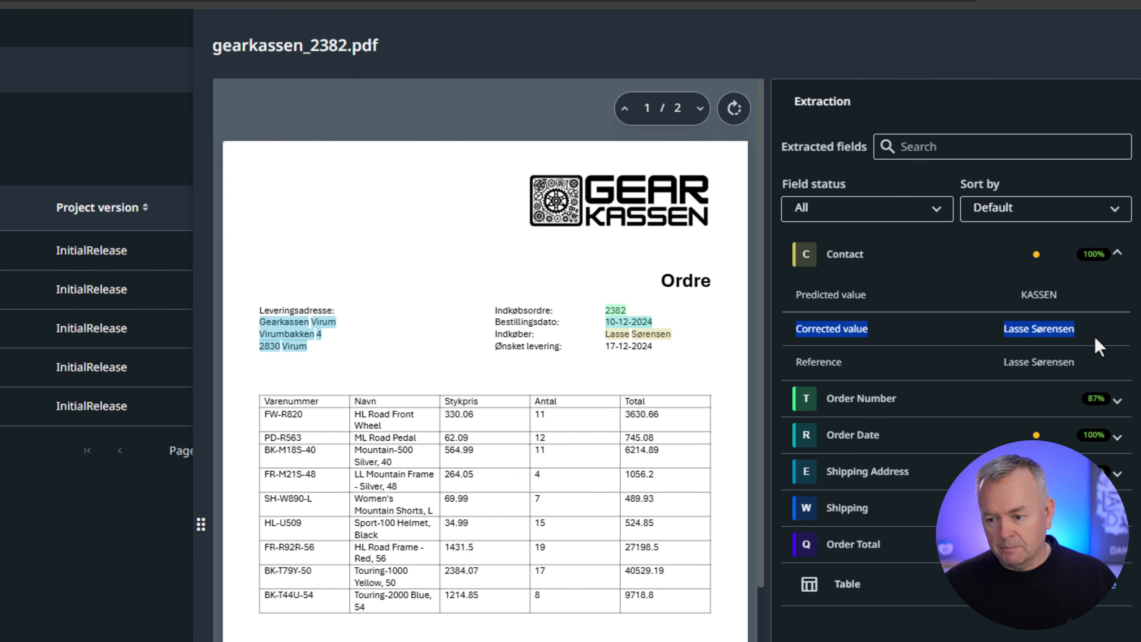
pyautogui.moveTo(1082, 364); pyautogui.dragTo(998, 364)
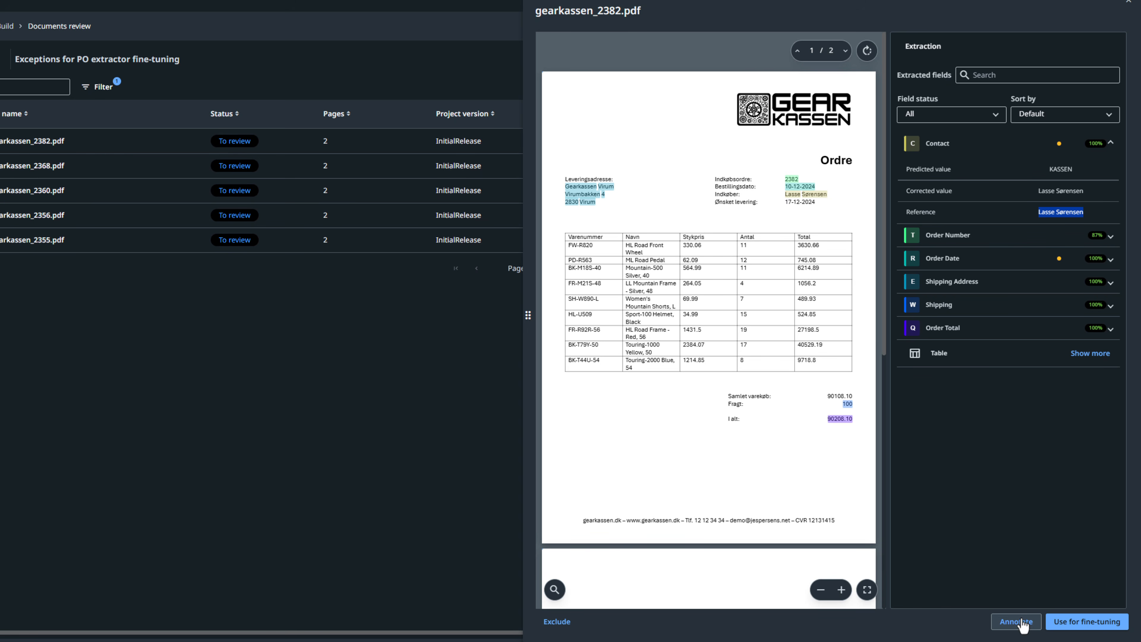
pyautogui.click(1089, 626)
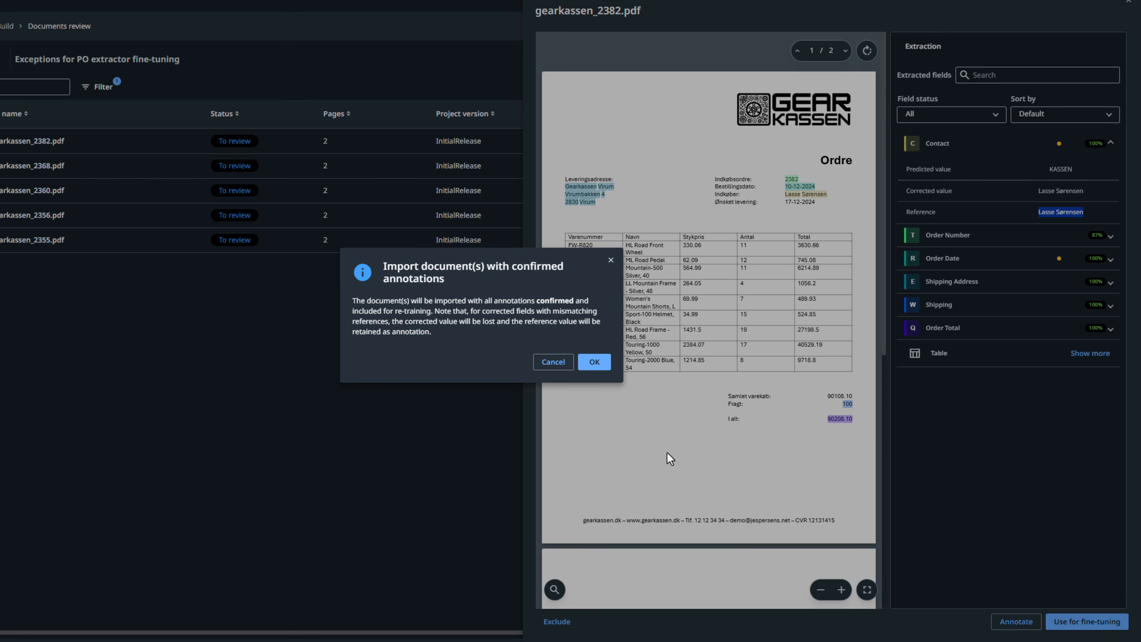
pyautogui.click(593, 368)
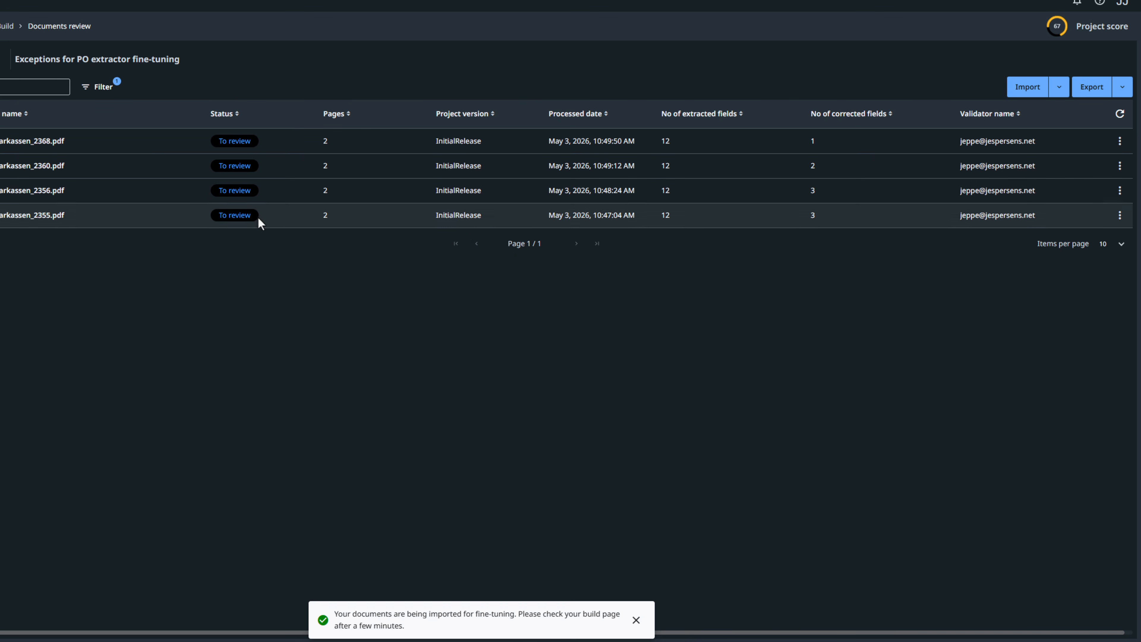
# Check the Contact field's values in gearkassen_2368.pdf and import that document for fine-tuning with confirmed annotations
pyautogui.click(144, 145)
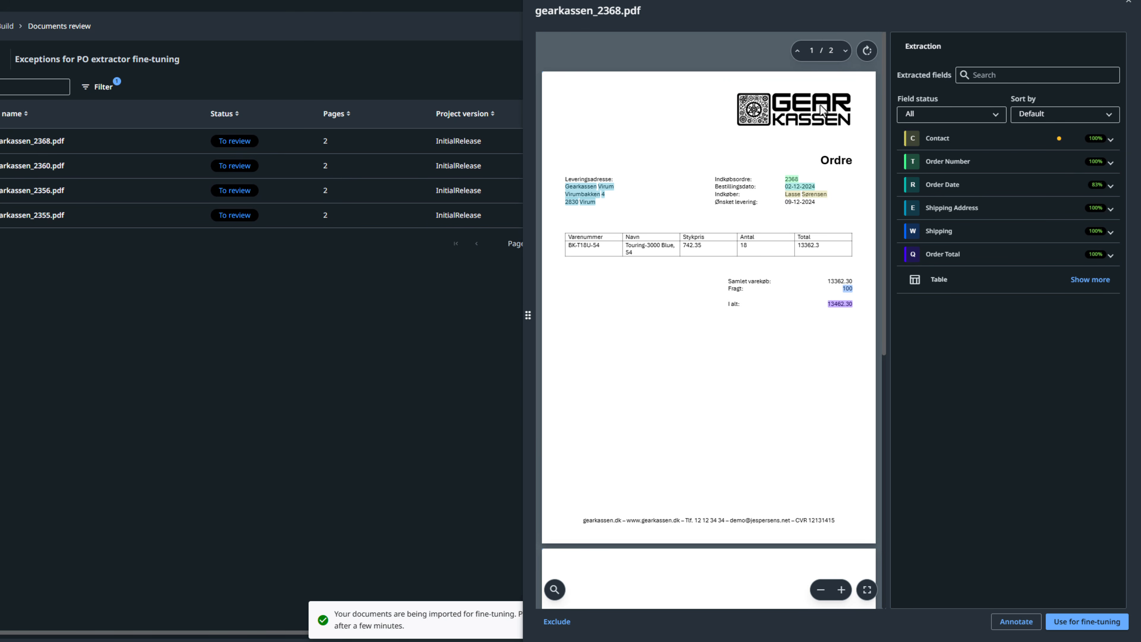
pyautogui.click(987, 145)
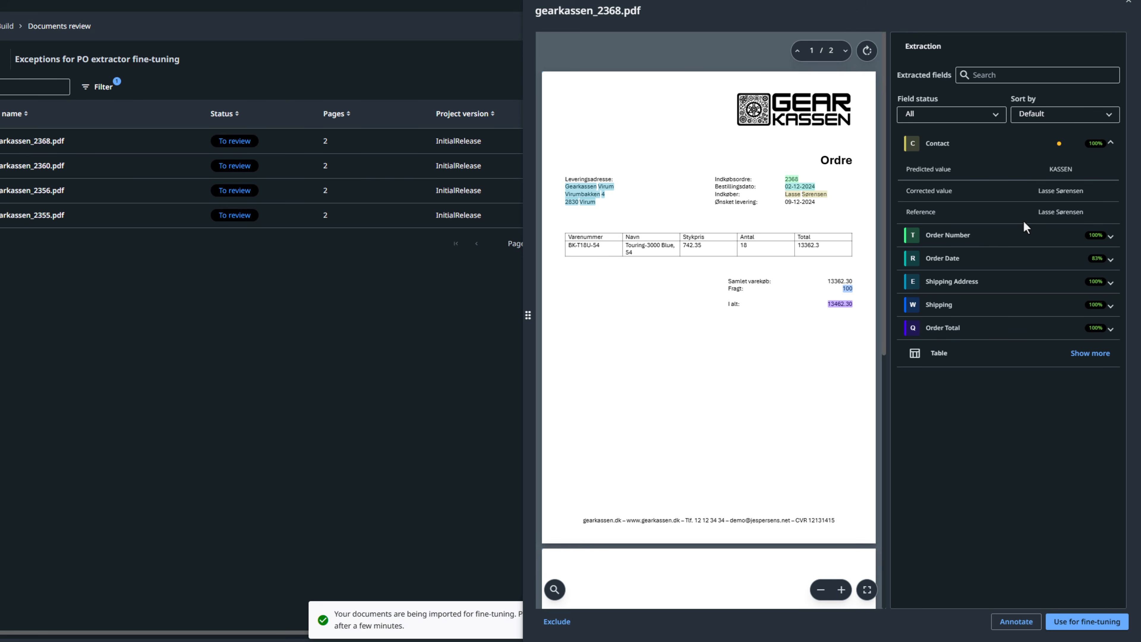
pyautogui.click(1087, 625)
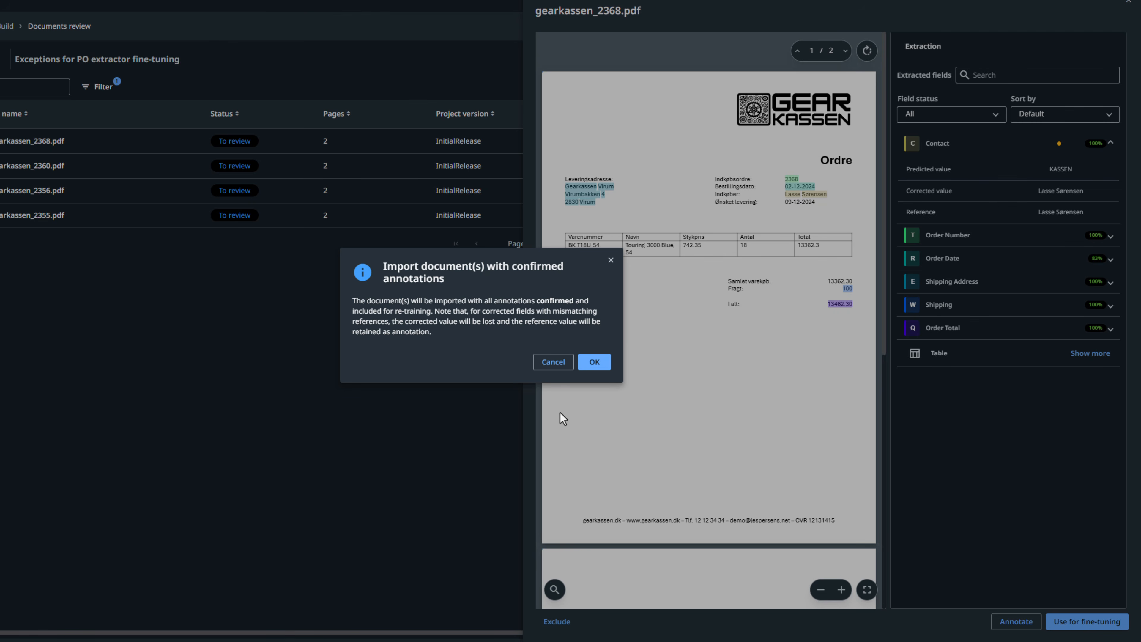
pyautogui.click(599, 364)
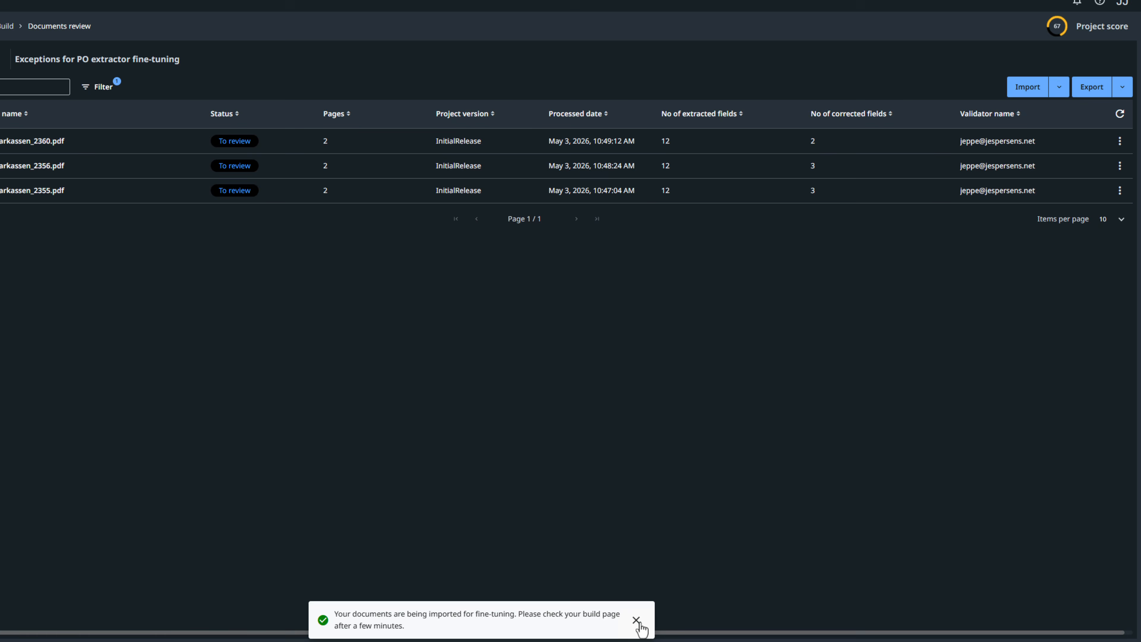
pyautogui.click(636, 621)
# Check the Order Number field's corrected value in gearkassen_2360.pdf and exclude the document from fine-tuning
pyautogui.click(71, 143)
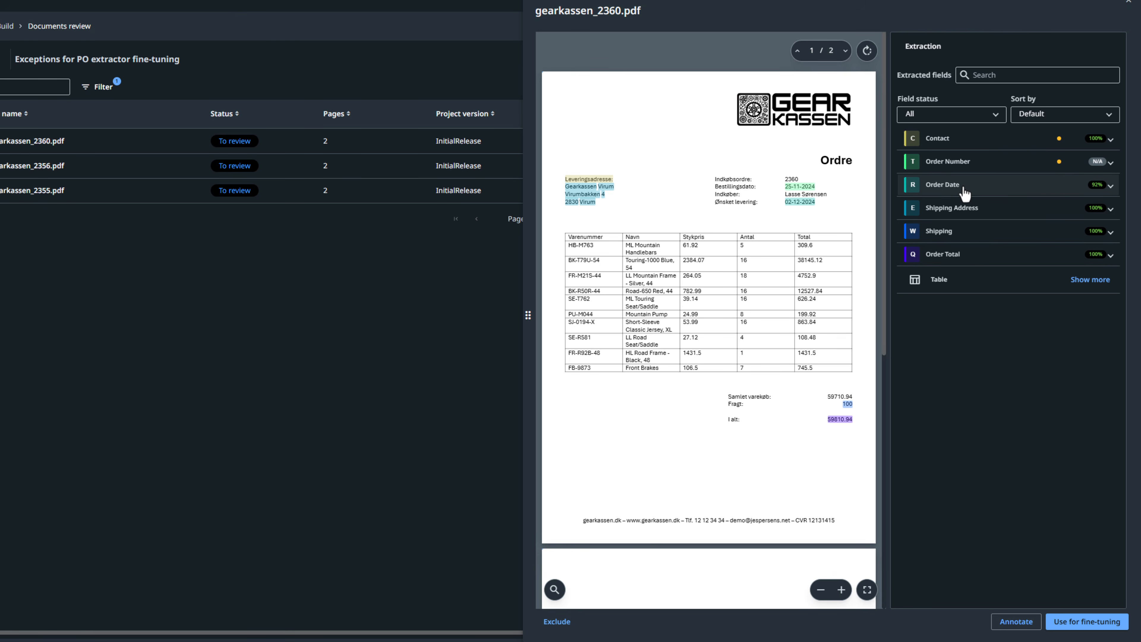
pyautogui.click(1018, 166)
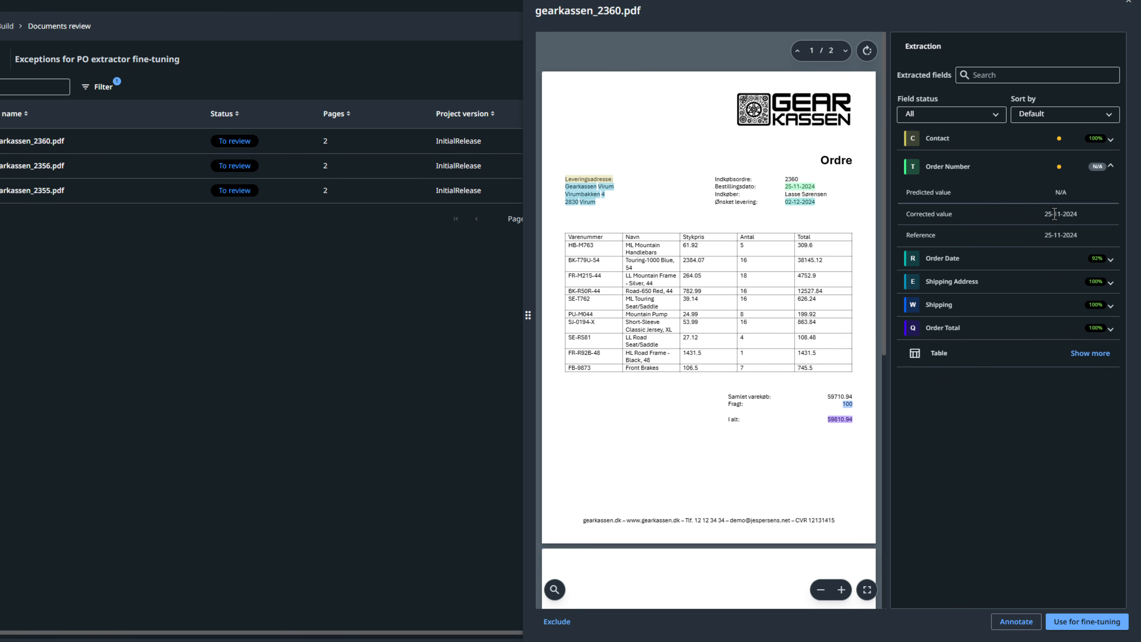
pyautogui.moveTo(1044, 218); pyautogui.dragTo(1087, 217)
pyautogui.click(559, 623)
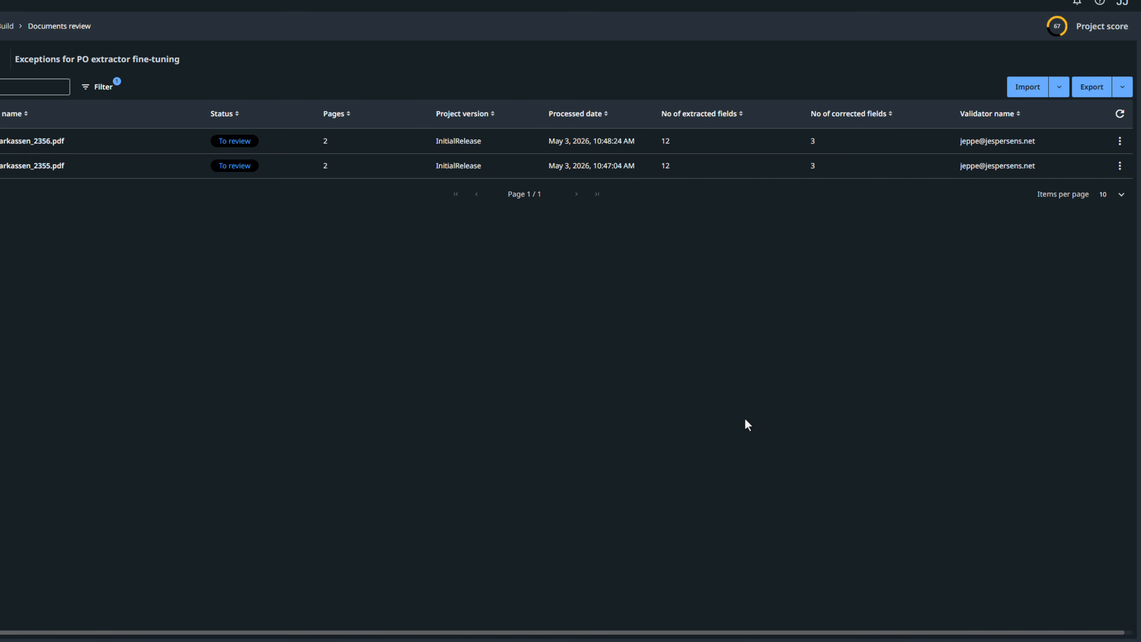
# Open gearkassen_2356.pdf from the exceptions and import it for fine-tuning with confirmed annotations
pyautogui.click(18, 142)
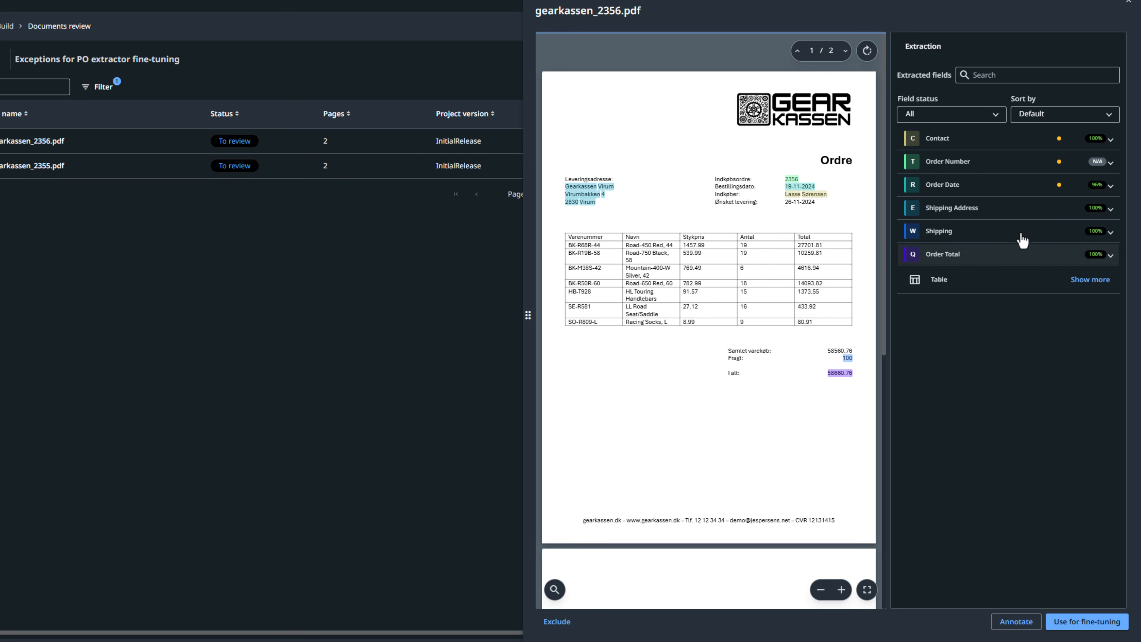
pyautogui.click(1086, 622)
pyautogui.click(595, 363)
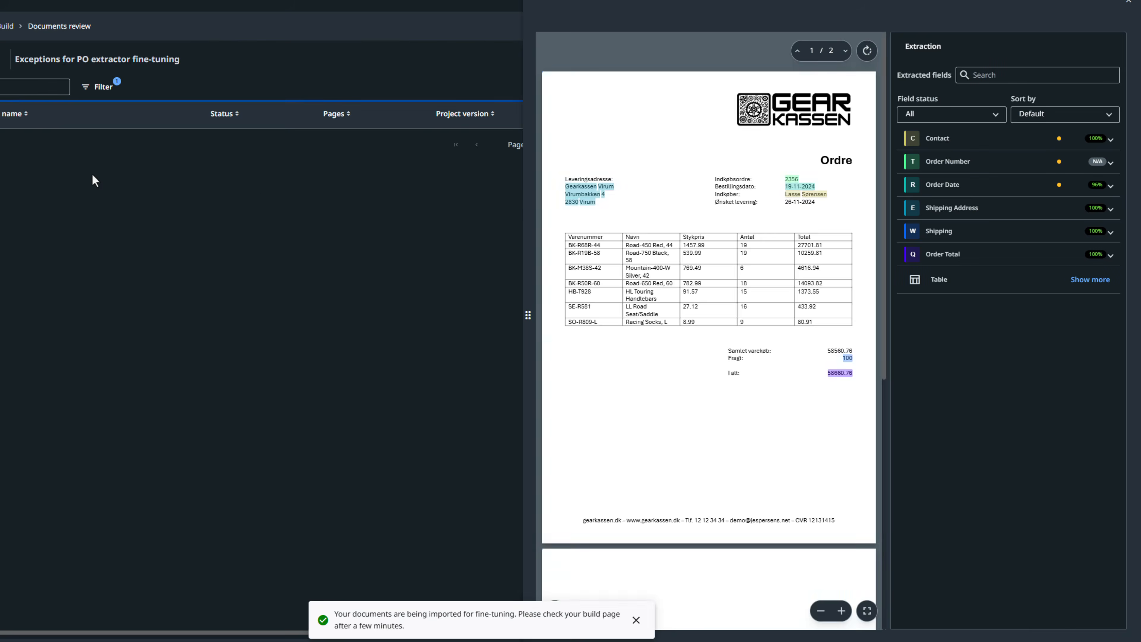
# Check the Contact, Order Number and Order Date values in gearkassen_2355.pdf and import the document for fine-tuning with confirmed annotations
pyautogui.click(109, 171)
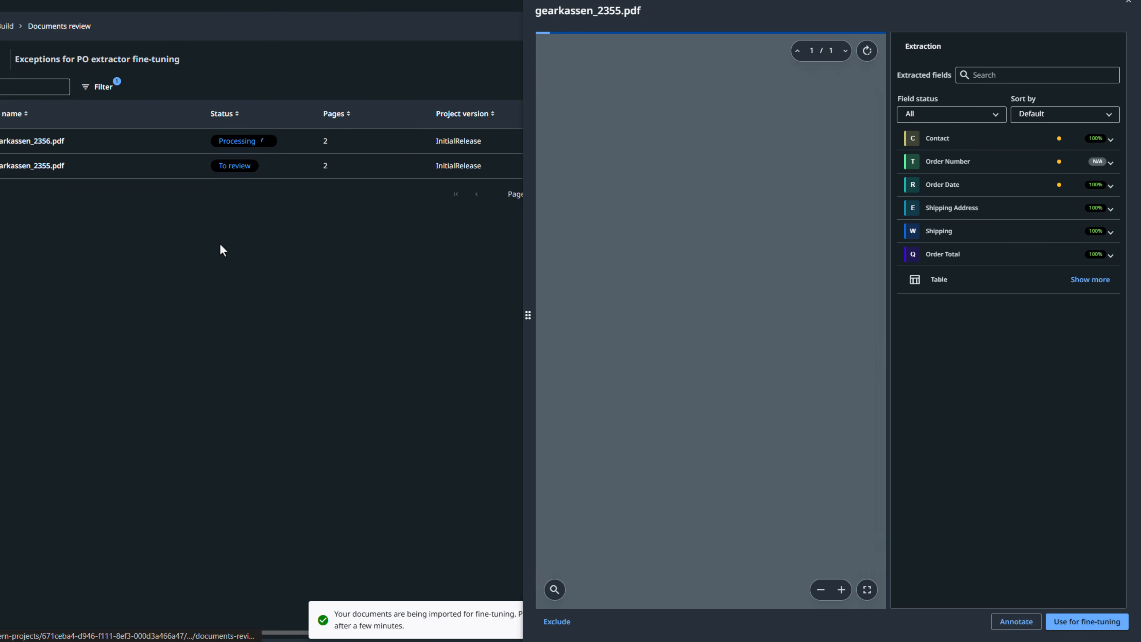
pyautogui.click(1105, 145)
pyautogui.click(1107, 240)
pyautogui.click(1104, 263)
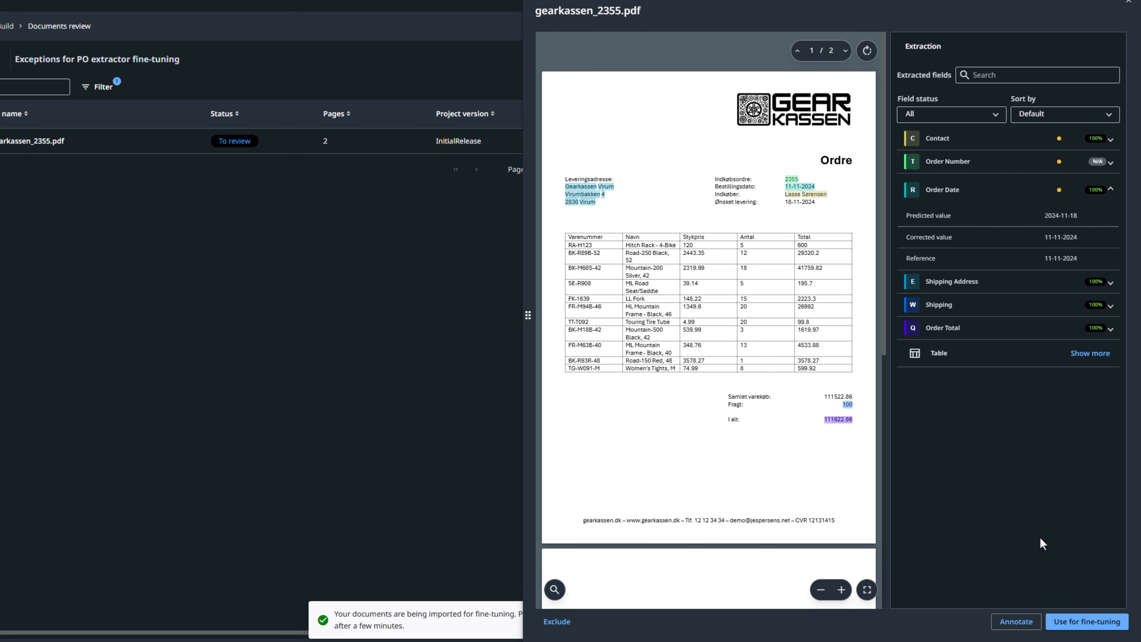
pyautogui.click(1083, 629)
pyautogui.click(592, 364)
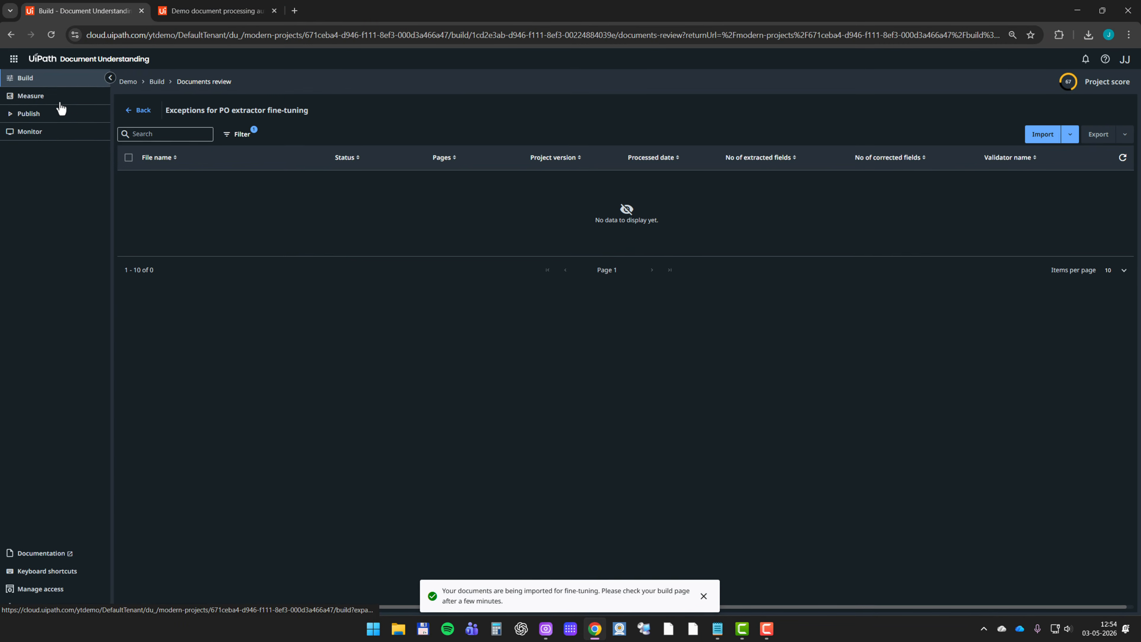
# Return to the project's build page and expand the PO document type to view its documents
pyautogui.click(28, 79)
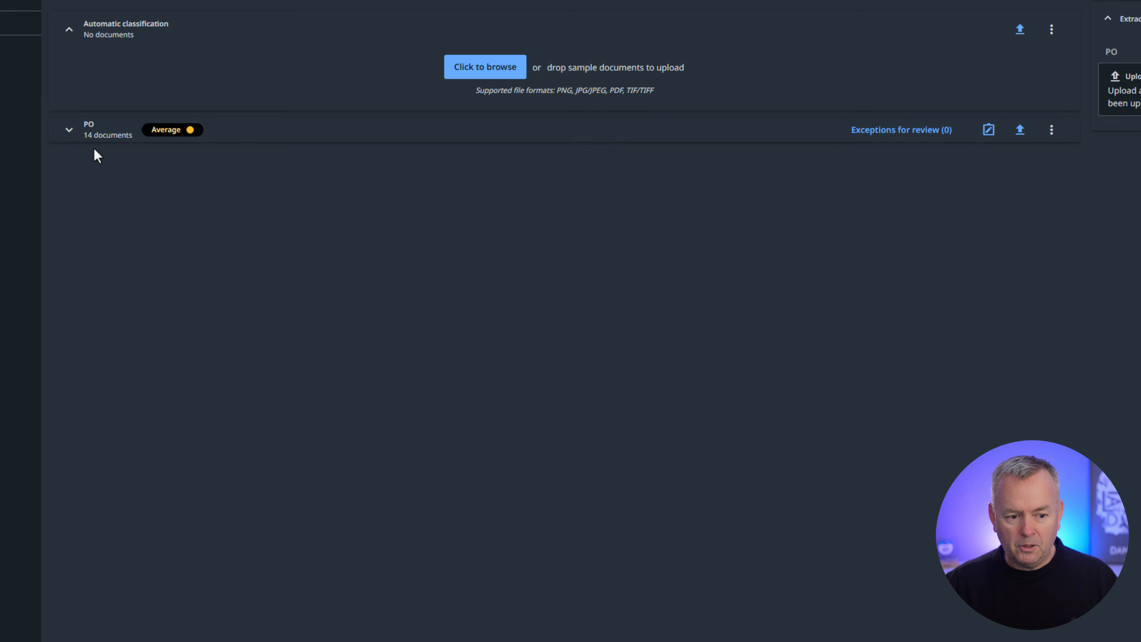
pyautogui.click(68, 135)
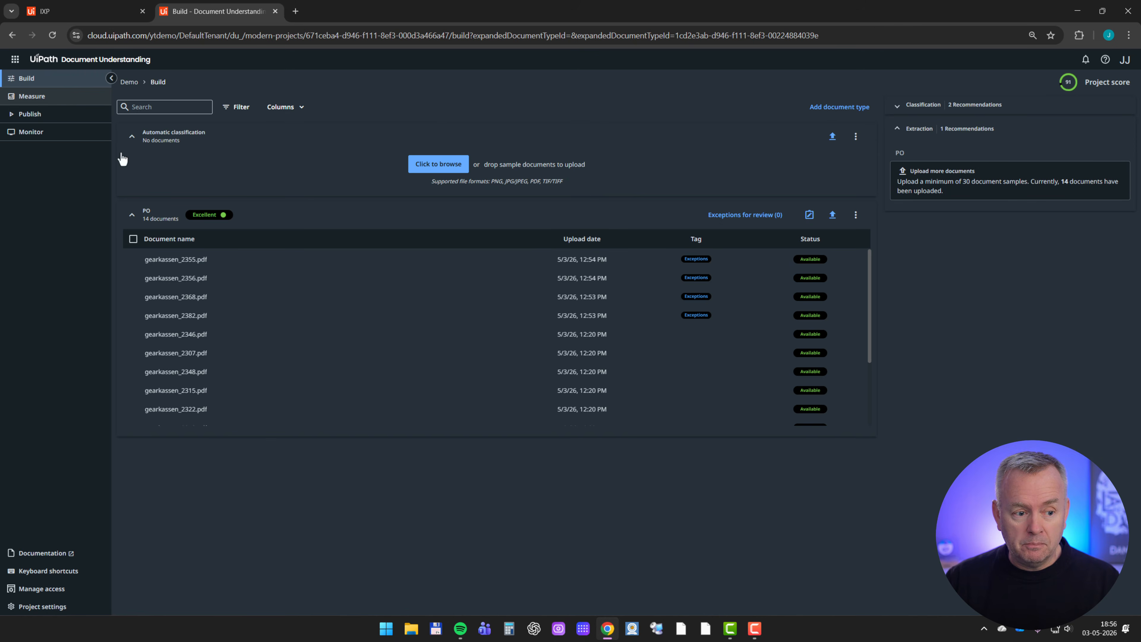
# Examine the PO extractor's accuracy metrics by field and compare the Current model with InitialRelease (Version 1)
pyautogui.click(32, 96)
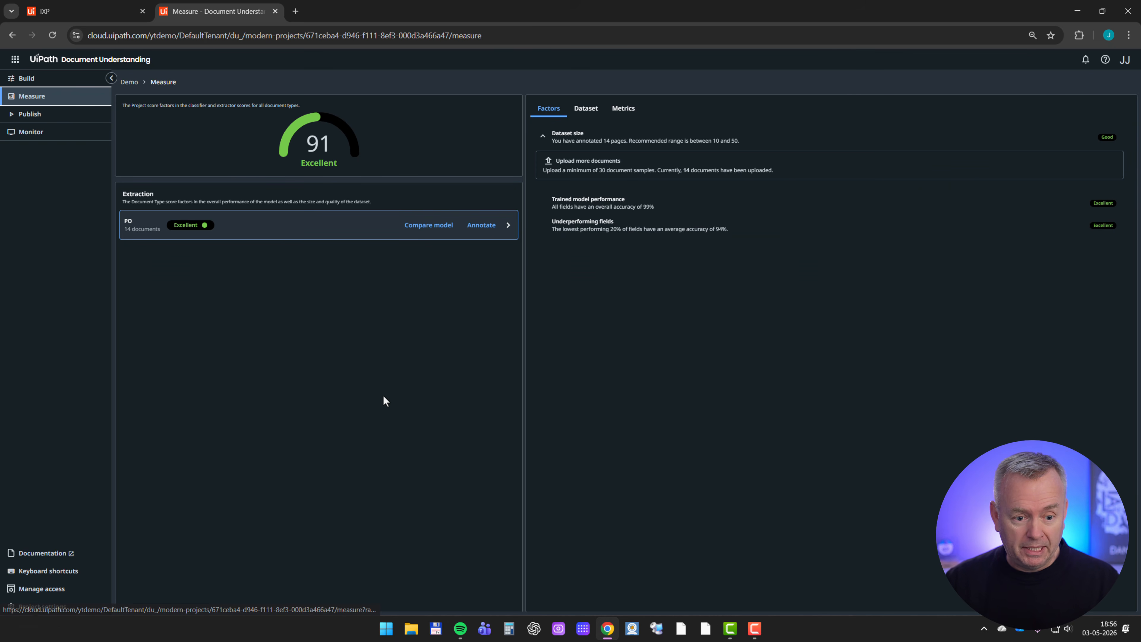
pyautogui.click(625, 109)
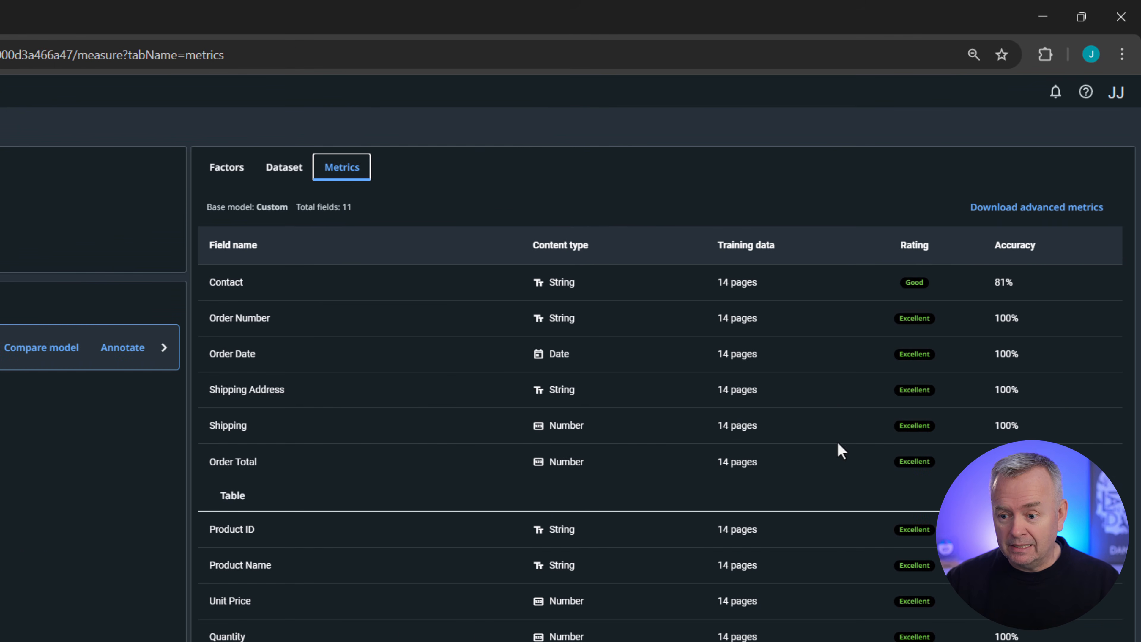
pyautogui.moveTo(216, 283); pyautogui.dragTo(230, 283)
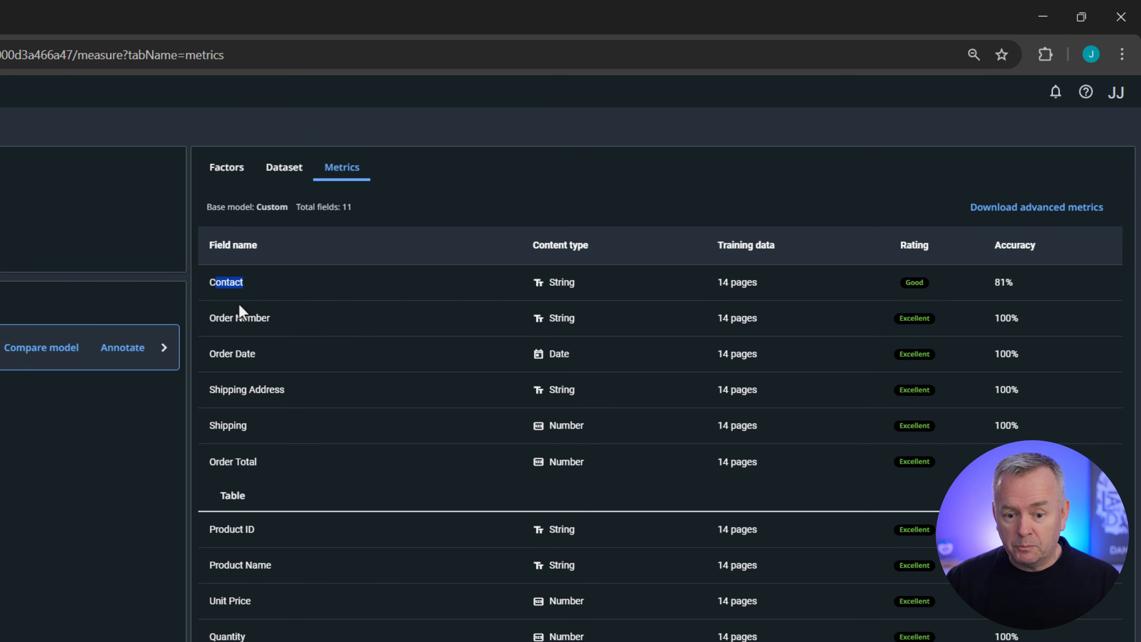
pyautogui.click(310, 334)
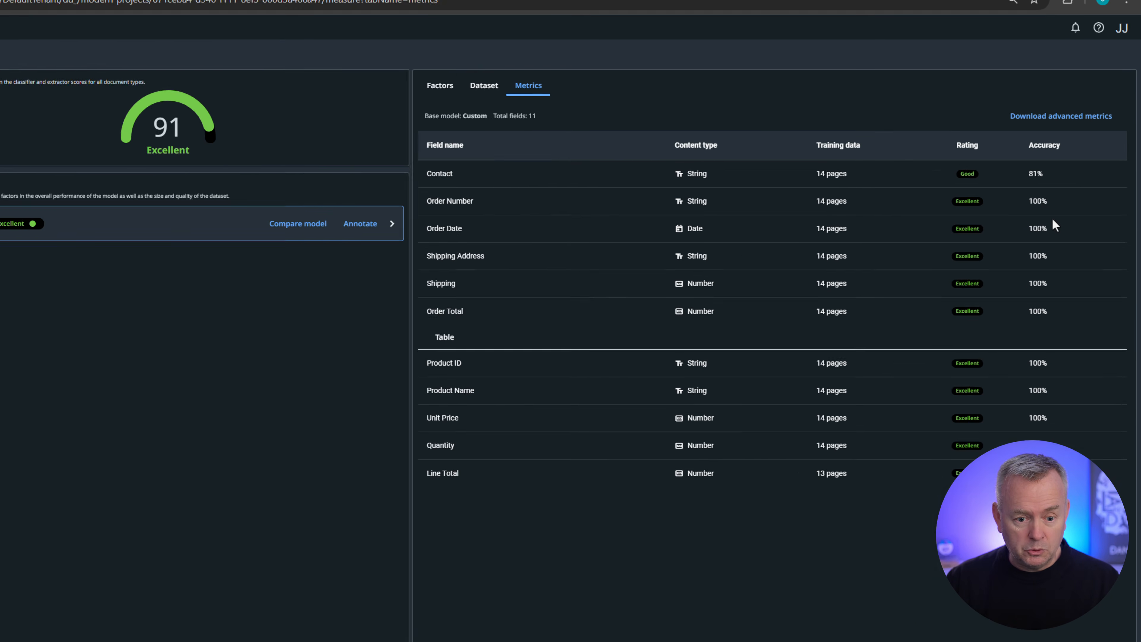
pyautogui.click(336, 207)
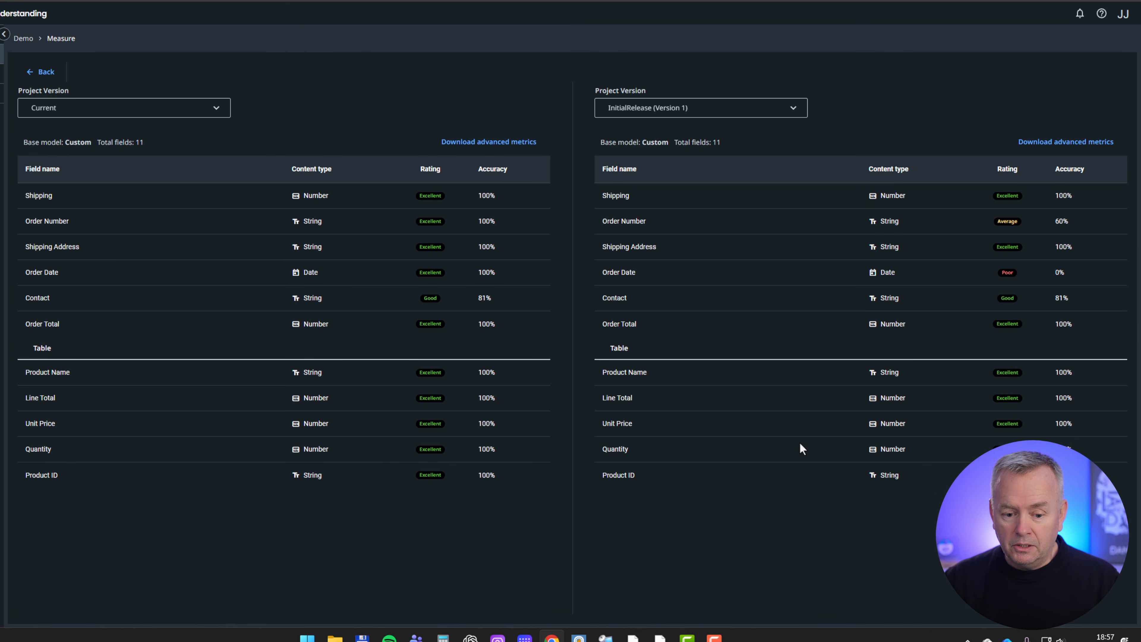
pyautogui.click(42, 73)
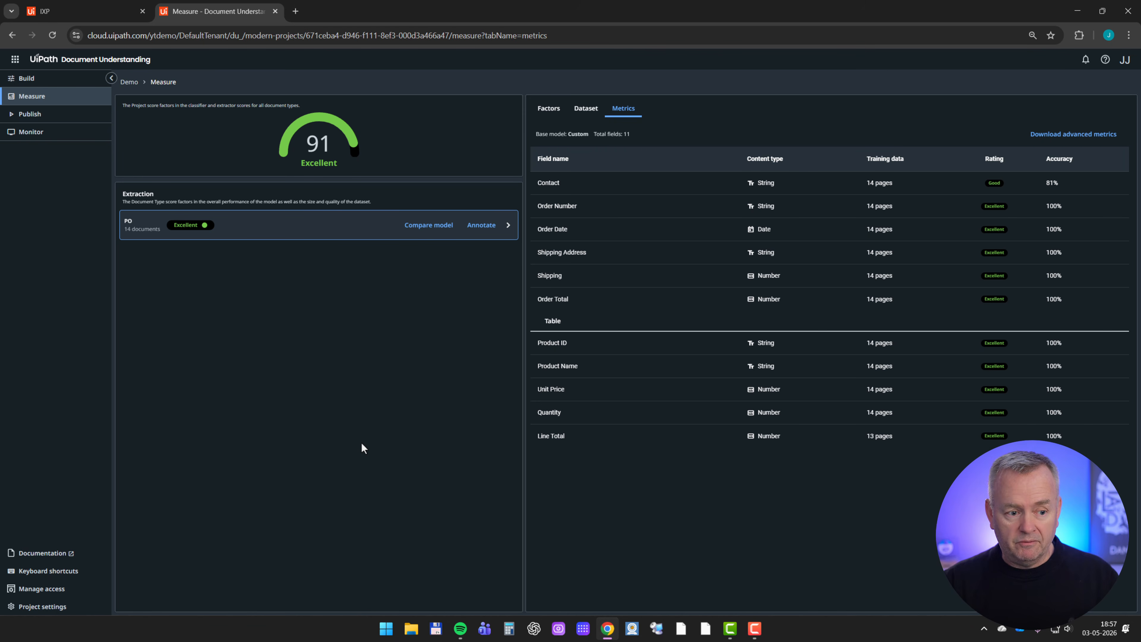
# Open the published project versions and view the actions available for InitialRelease
pyautogui.click(63, 115)
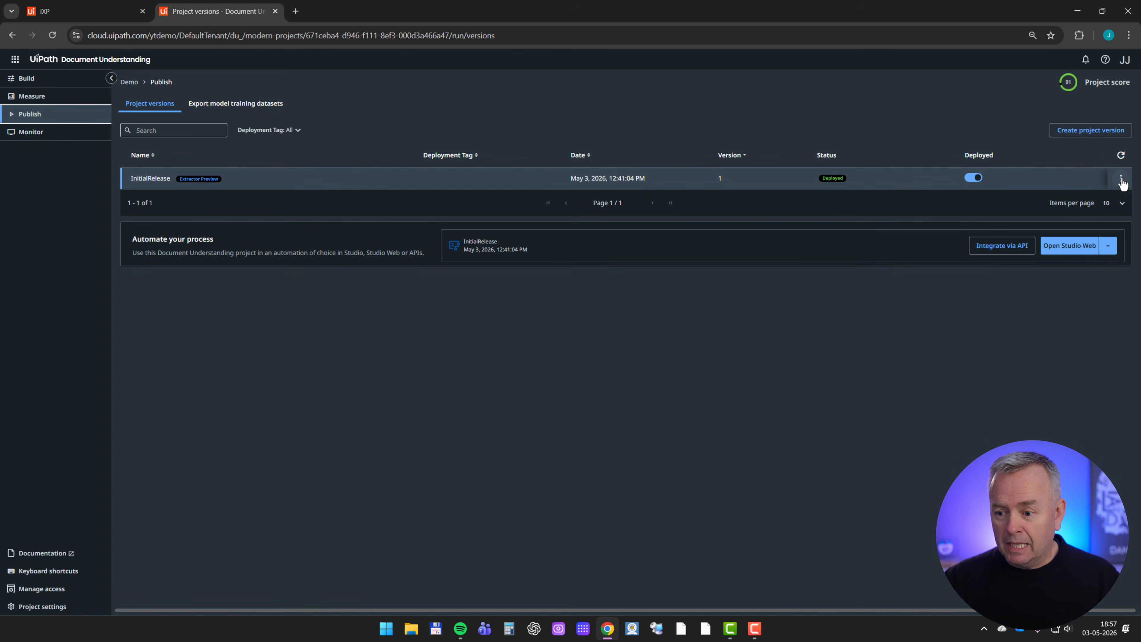
pyautogui.click(1119, 179)
pyautogui.click(916, 234)
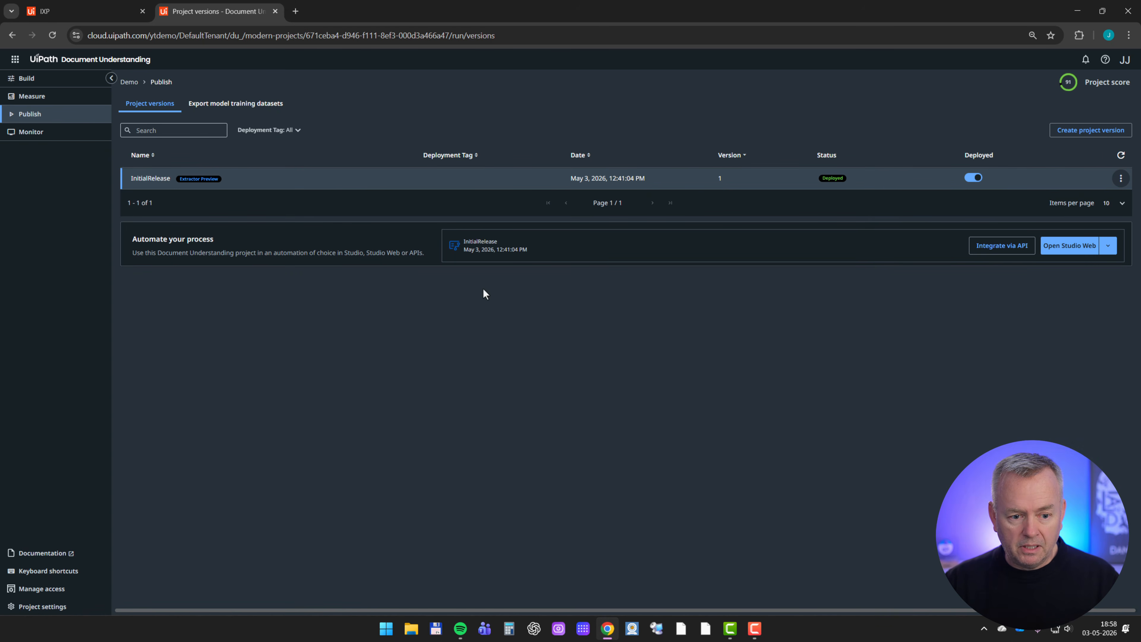
pyautogui.click(240, 109)
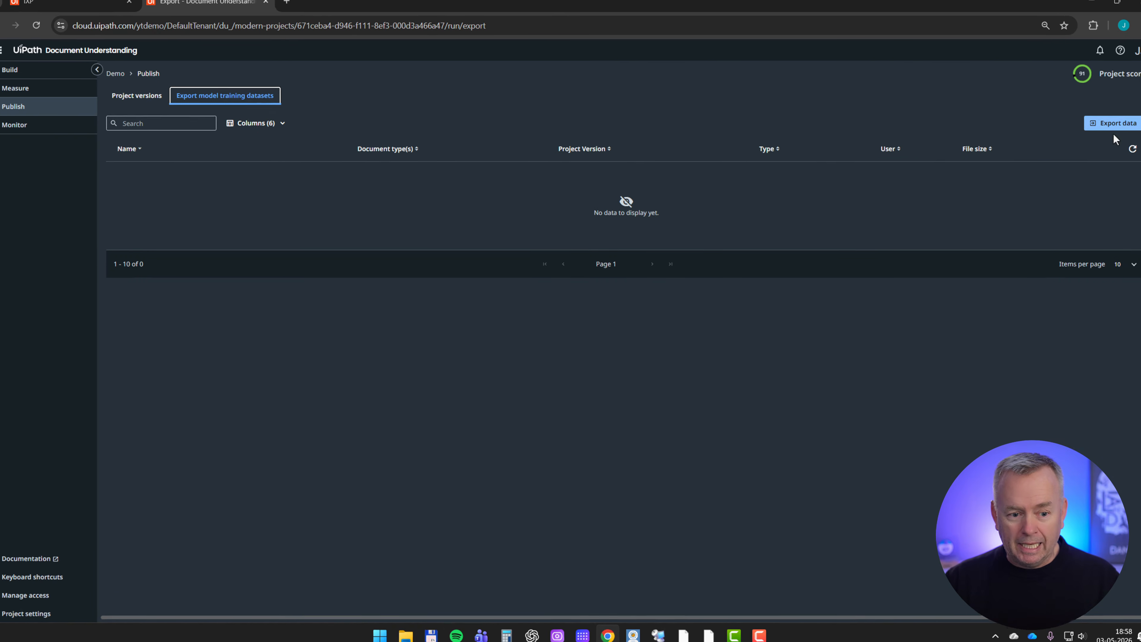
pyautogui.click(1099, 130)
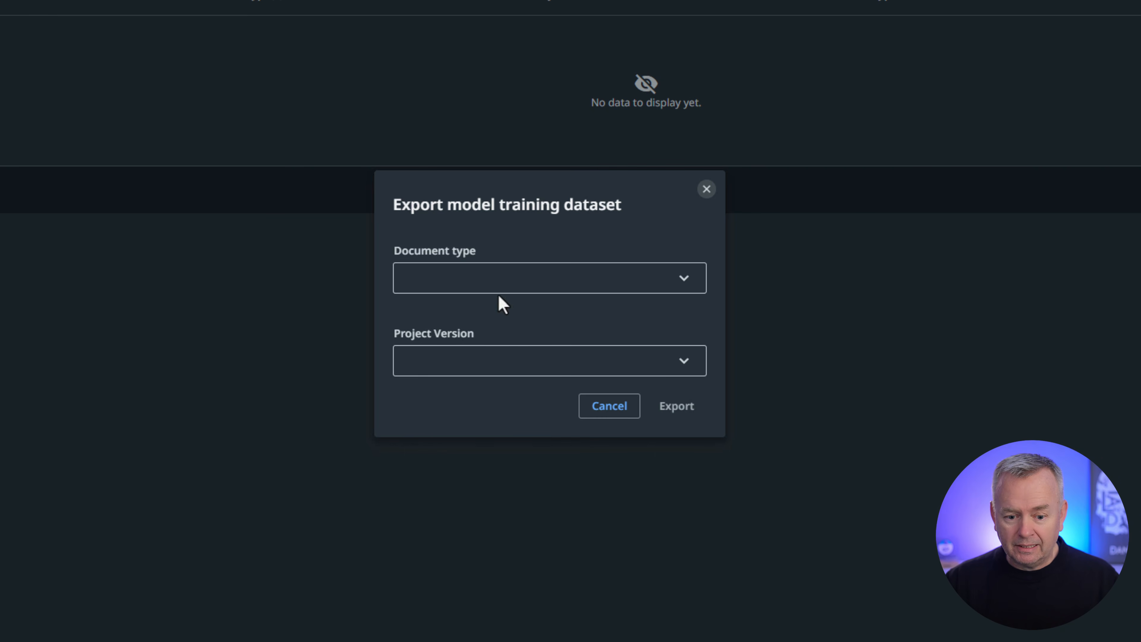
pyautogui.click(559, 282)
pyautogui.click(484, 311)
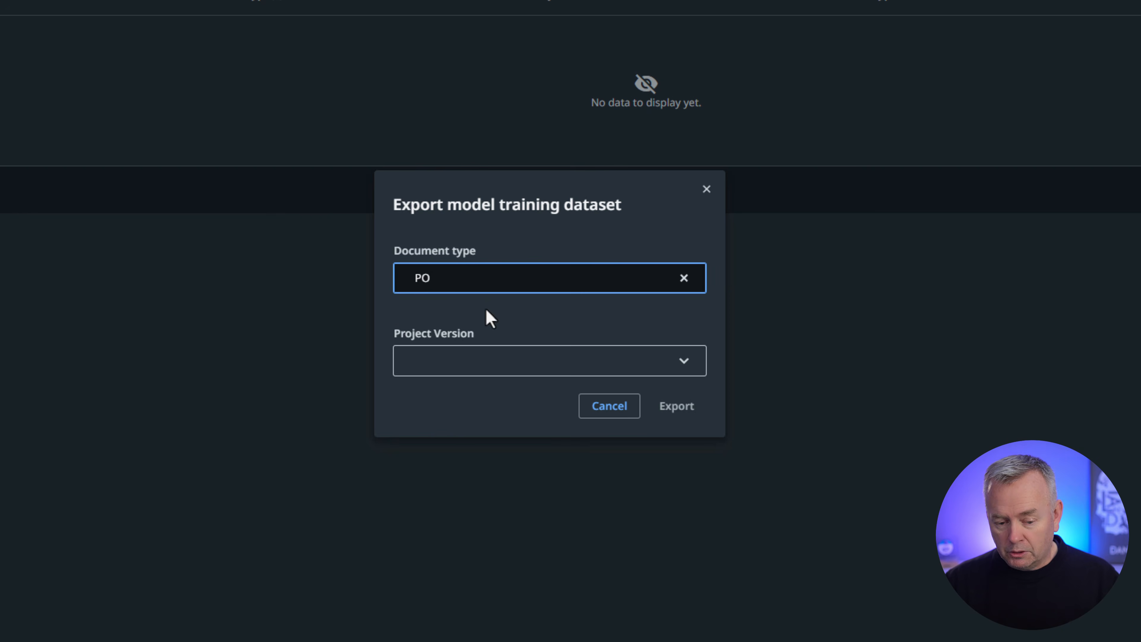
pyautogui.click(485, 362)
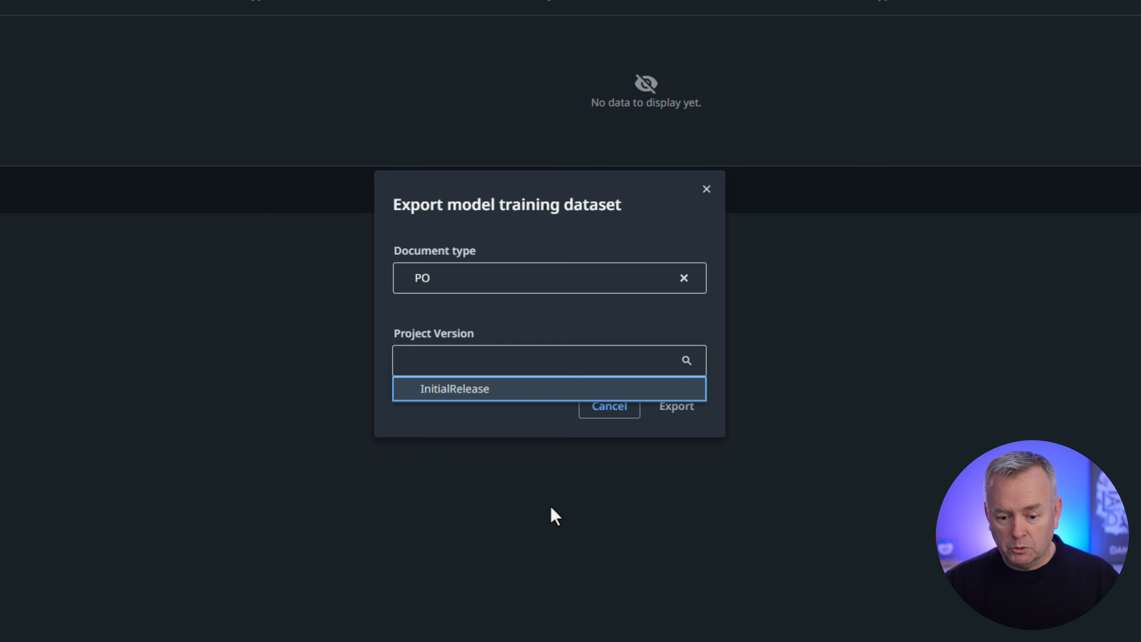
pyautogui.click(610, 407)
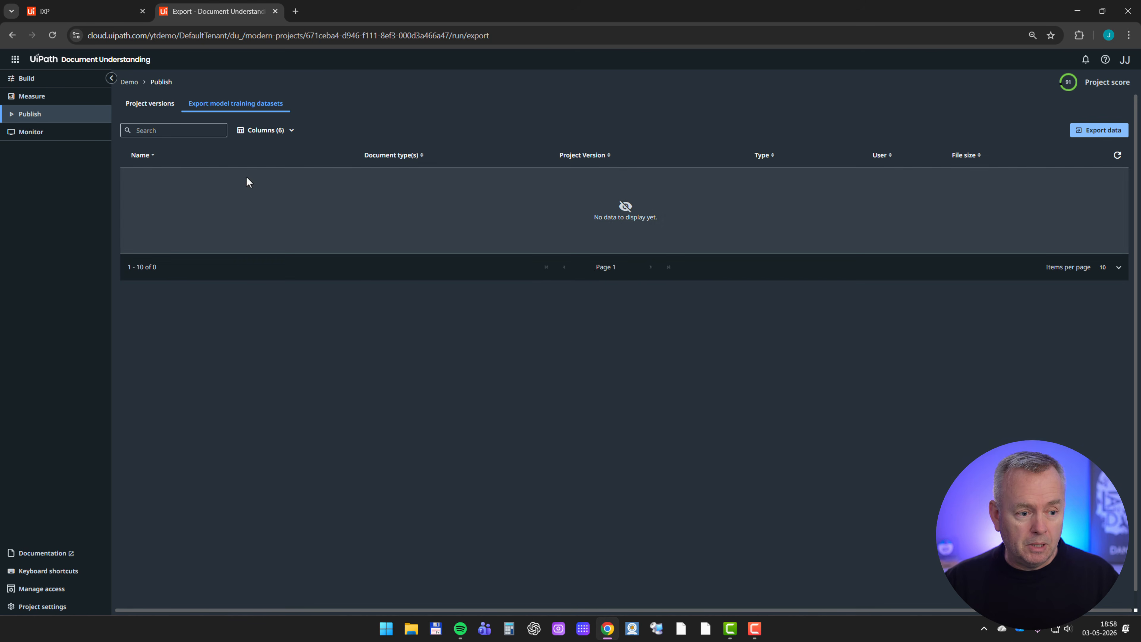
# Return to the Document Understanding projects list and create a Modern project named test
pyautogui.click(53, 60)
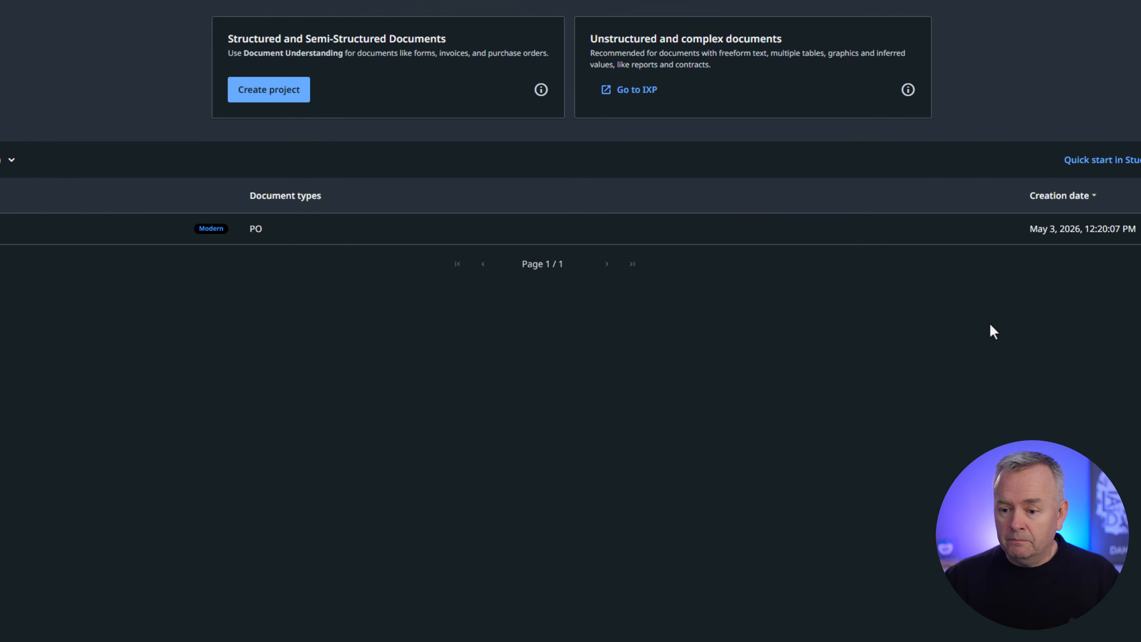
pyautogui.click(272, 93)
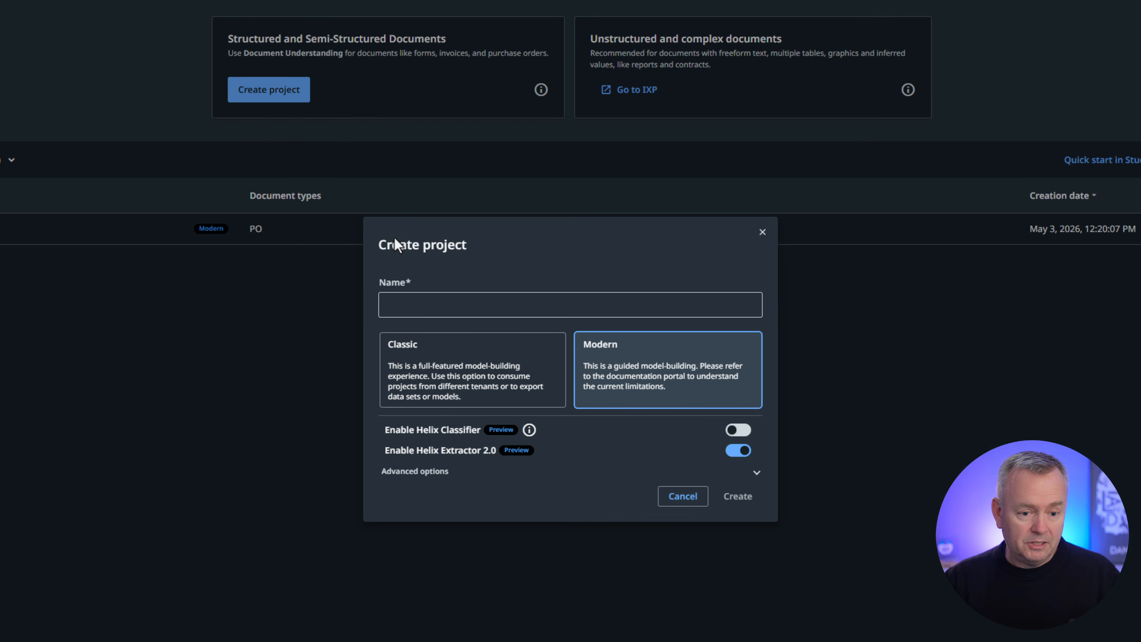
pyautogui.click(486, 302)
pyautogui.write('test')
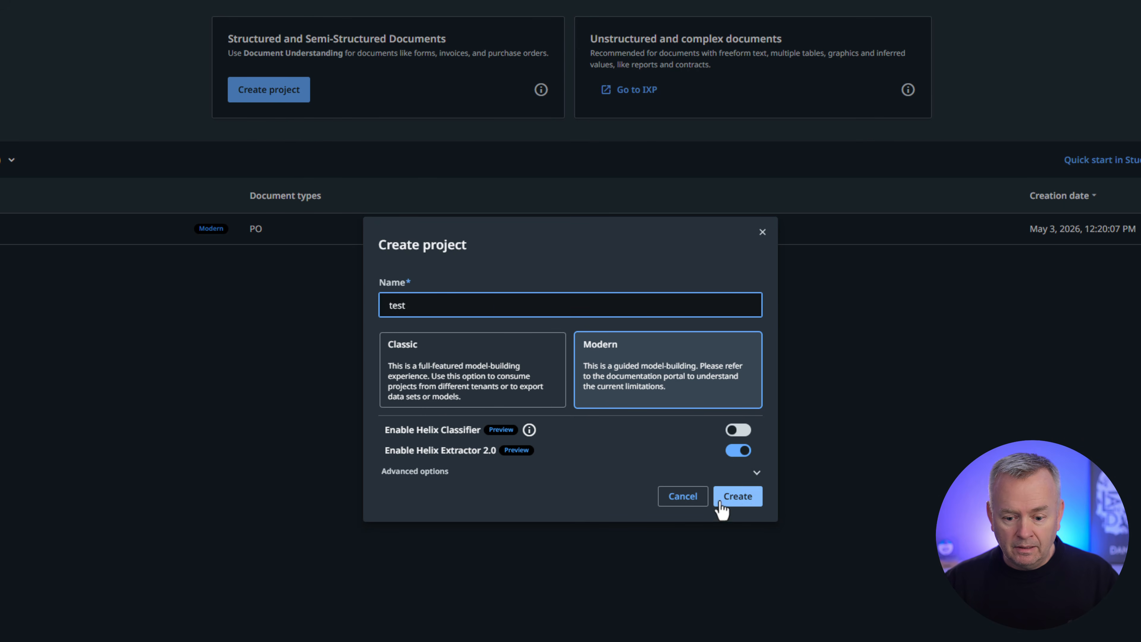
pyautogui.click(738, 497)
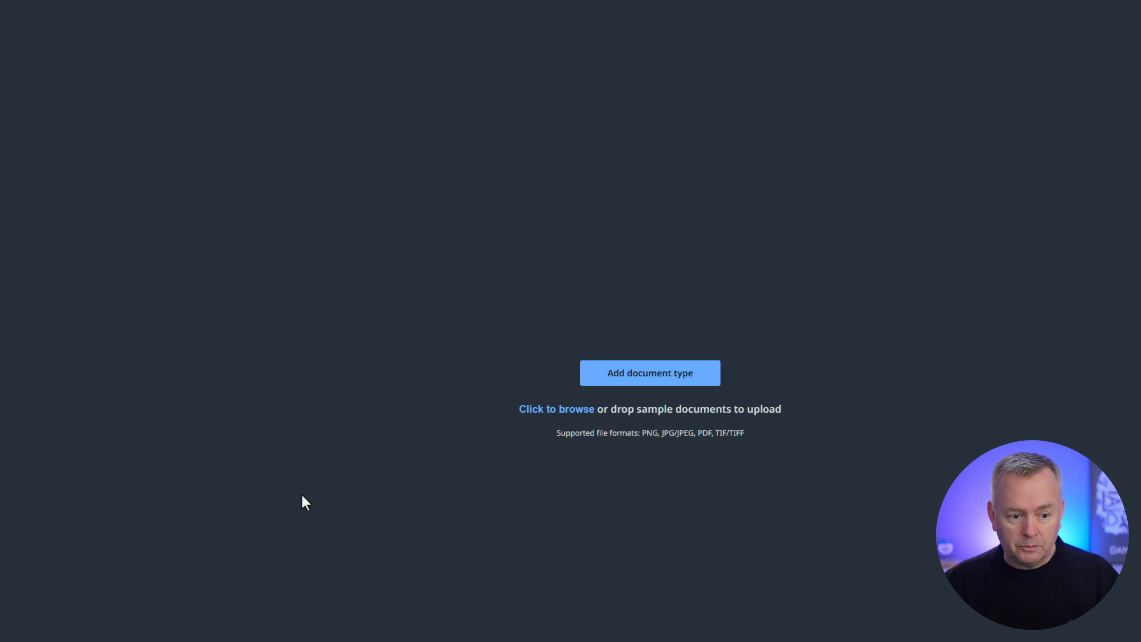
# Add a Custom document type named PO to the test project
pyautogui.click(657, 378)
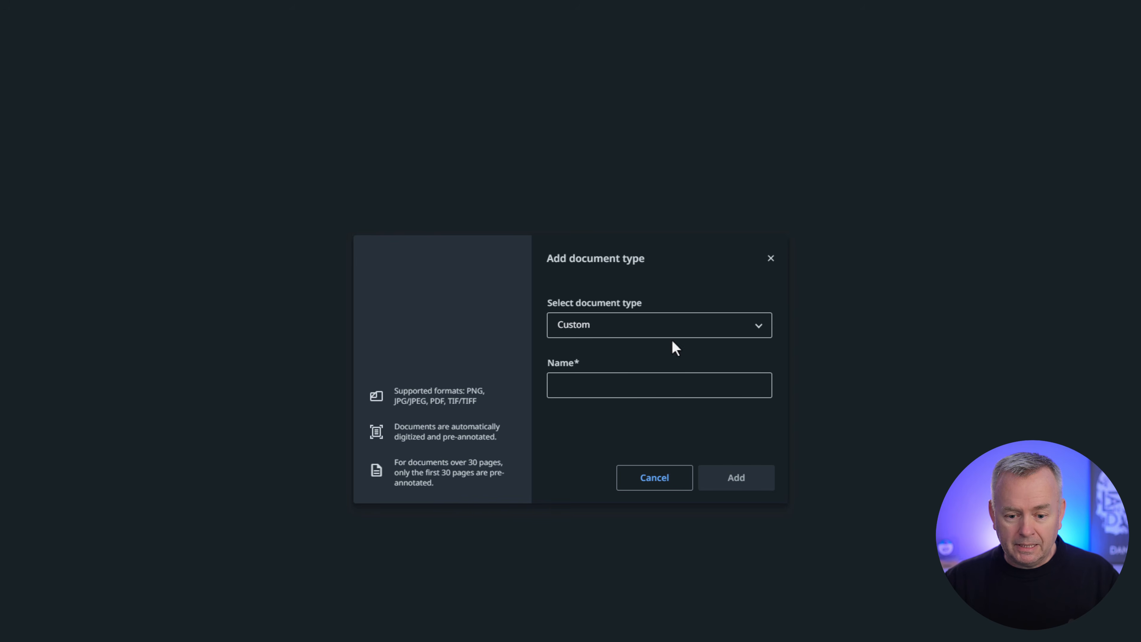
pyautogui.click(657, 382)
pyautogui.write('PO')
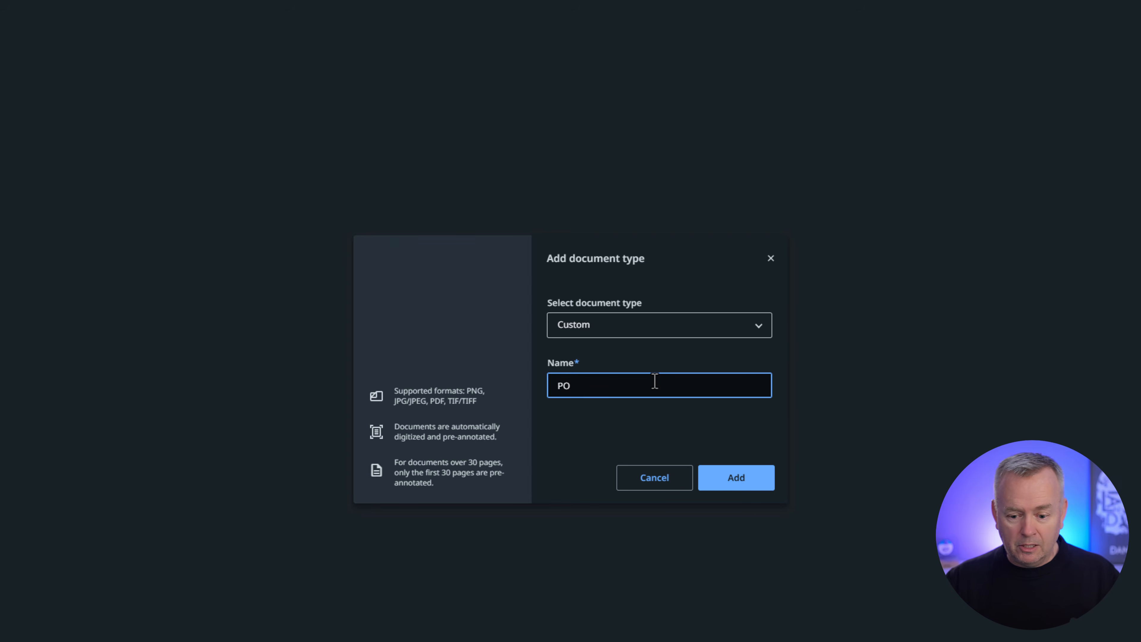
pyautogui.click(748, 480)
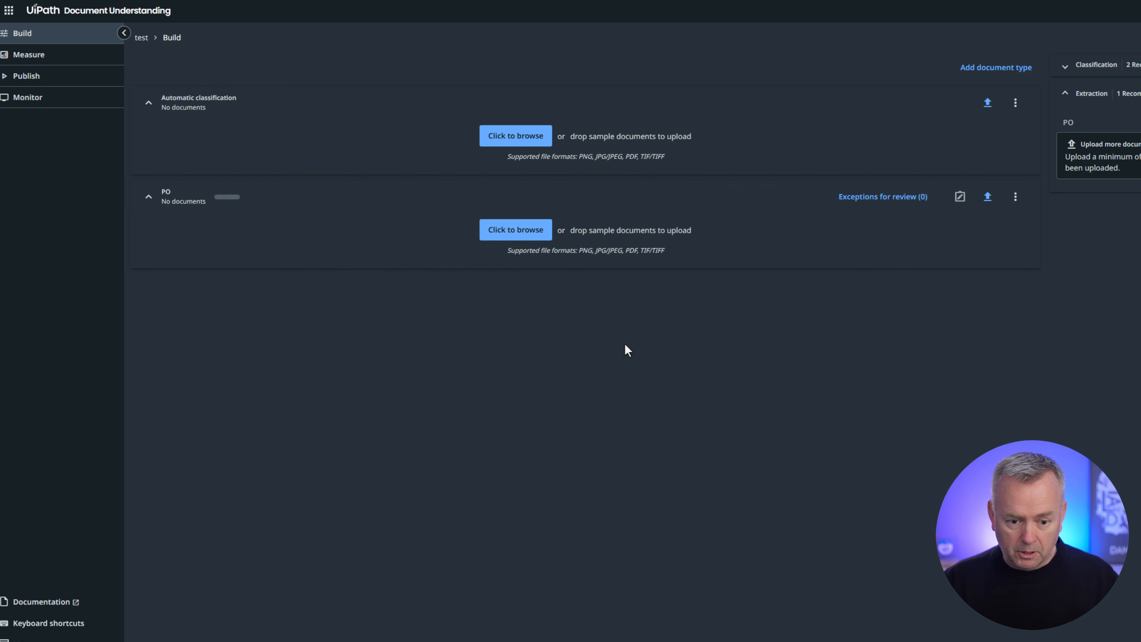
# Upload the exported dataset PO_2026-05-03T08-36-48.zip to the test project's PO document type
pyautogui.click(525, 231)
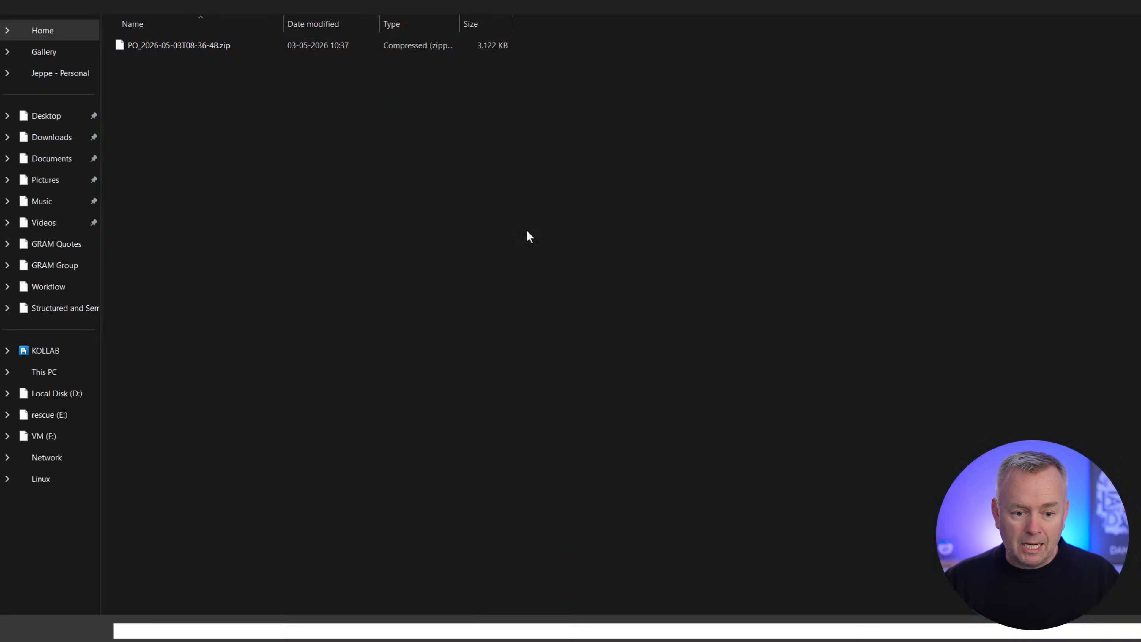
pyautogui.click(152, 47)
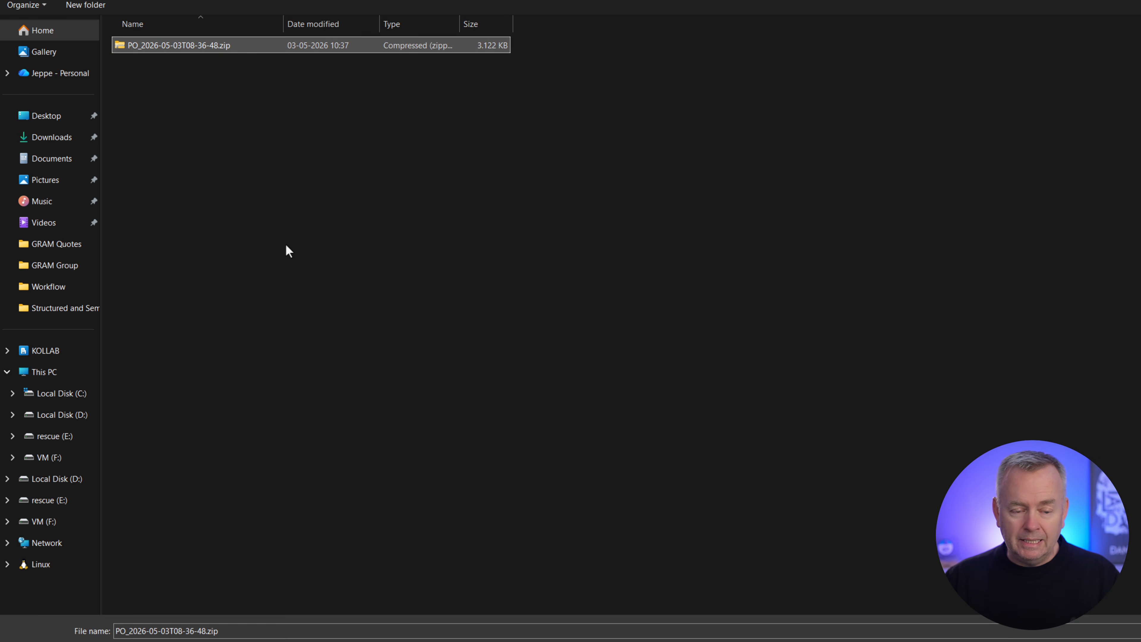
pyautogui.doubleClick(200, 44)
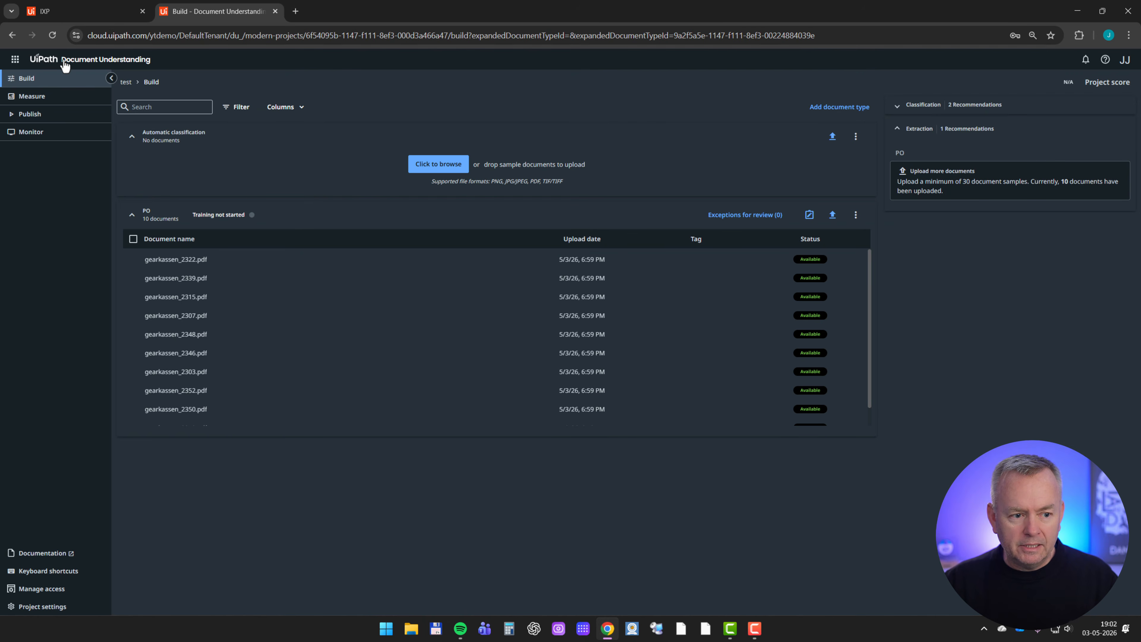
# Return to the Demo project, expand its PO documents and open the PO exceptions for review
pyautogui.click(65, 65)
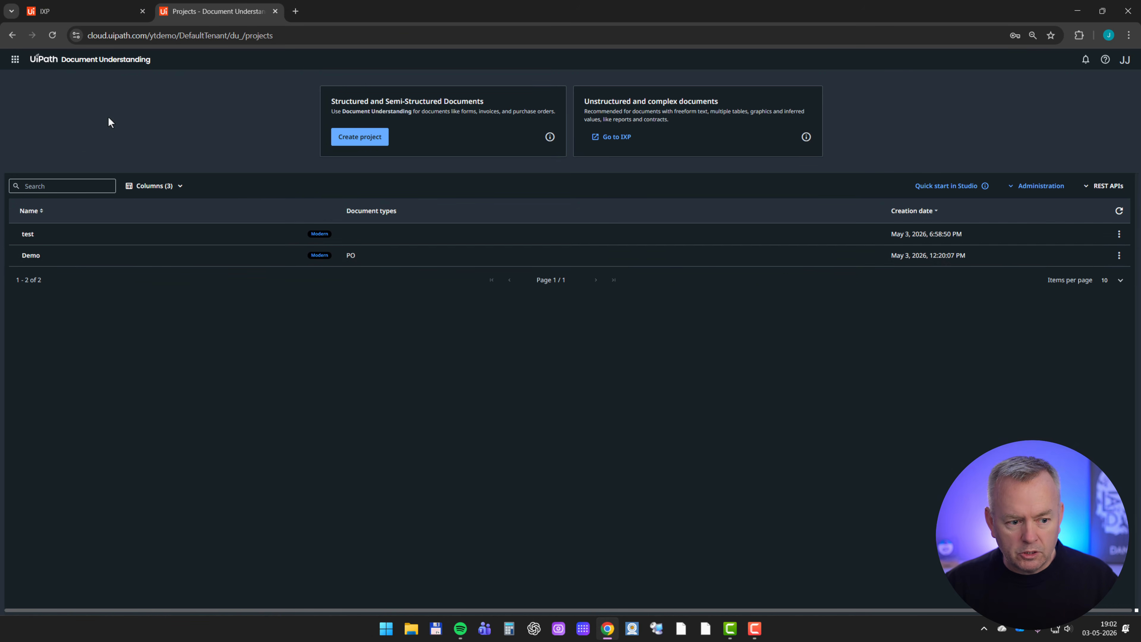
pyautogui.click(33, 260)
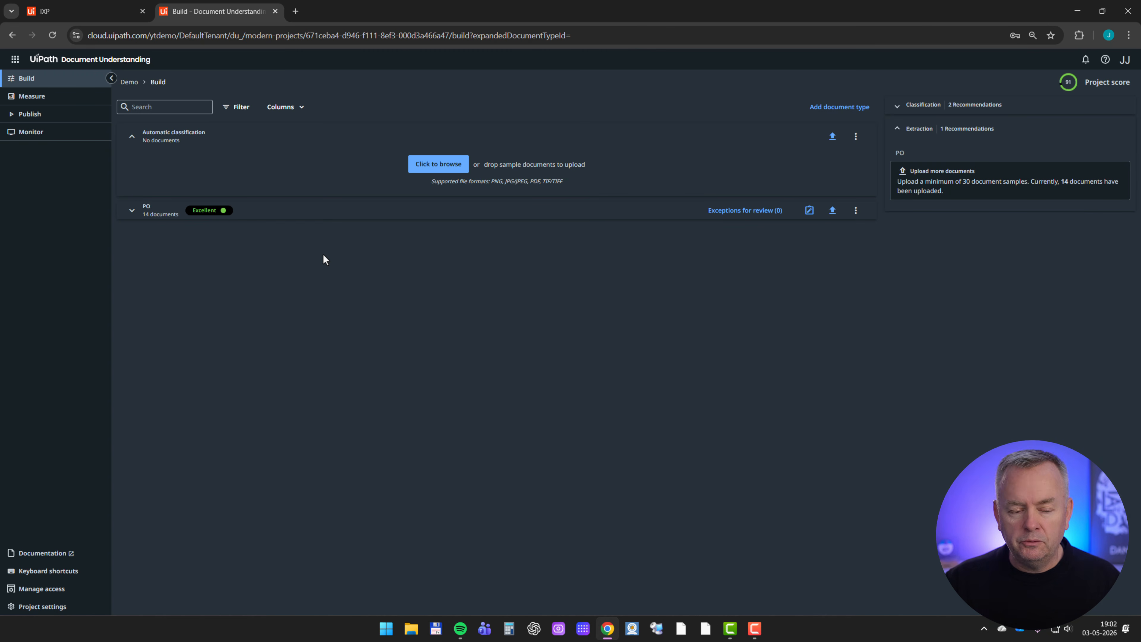
pyautogui.click(151, 216)
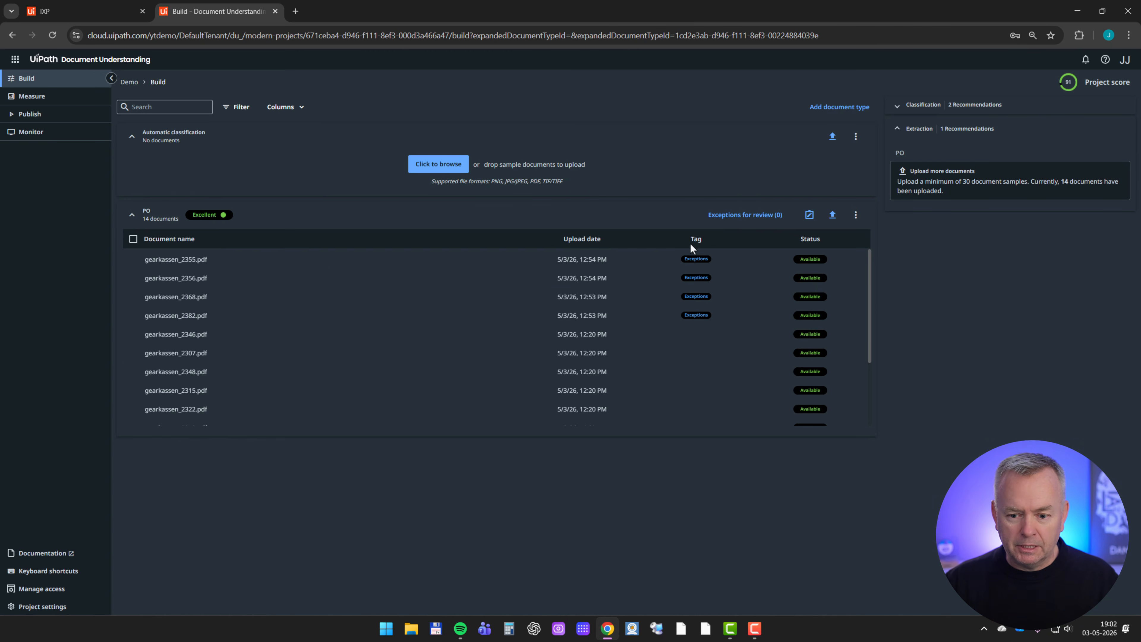
pyautogui.click(741, 215)
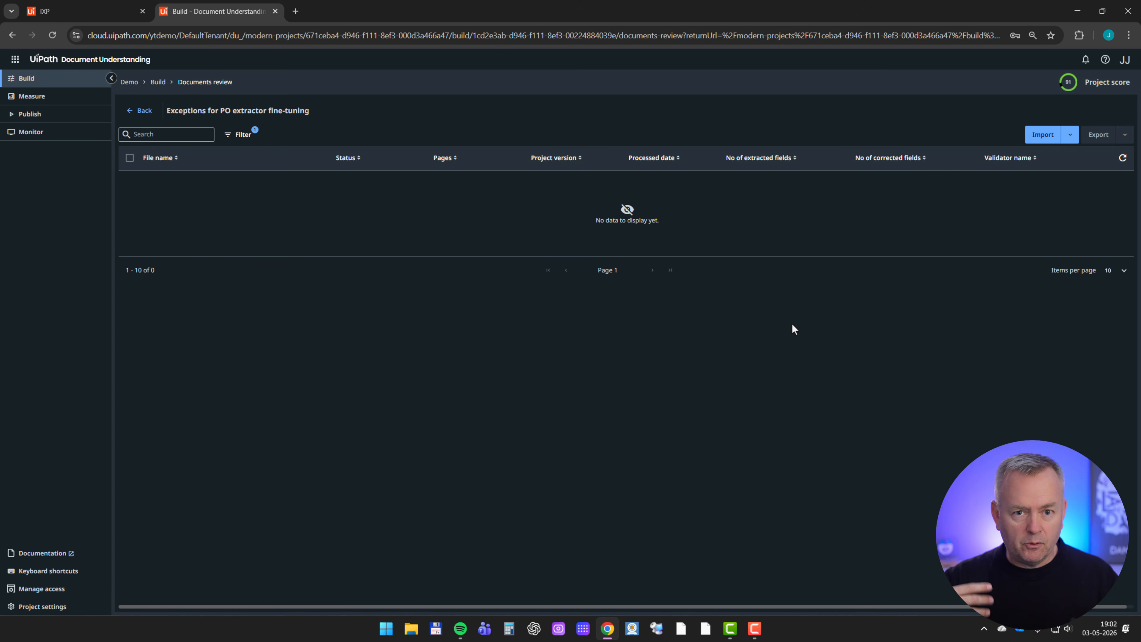